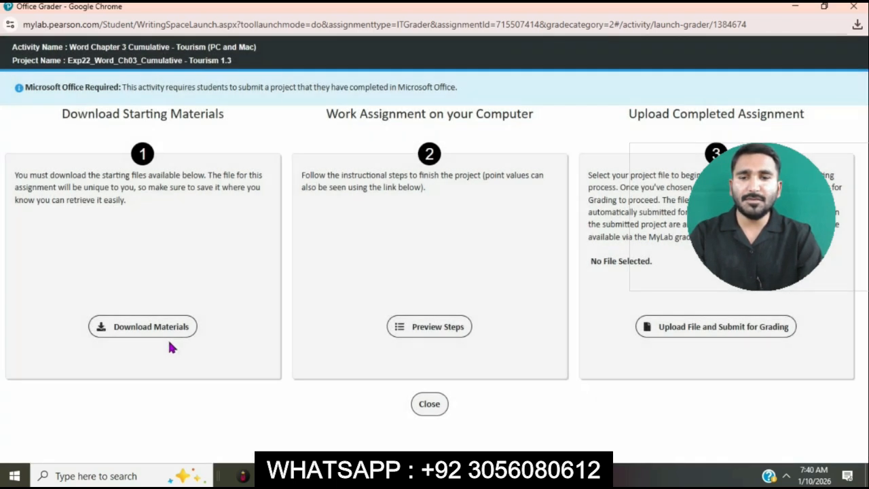
- Download all starting files for the Word Chapter 3 Cumulative - Tourism activity
click(155, 335)
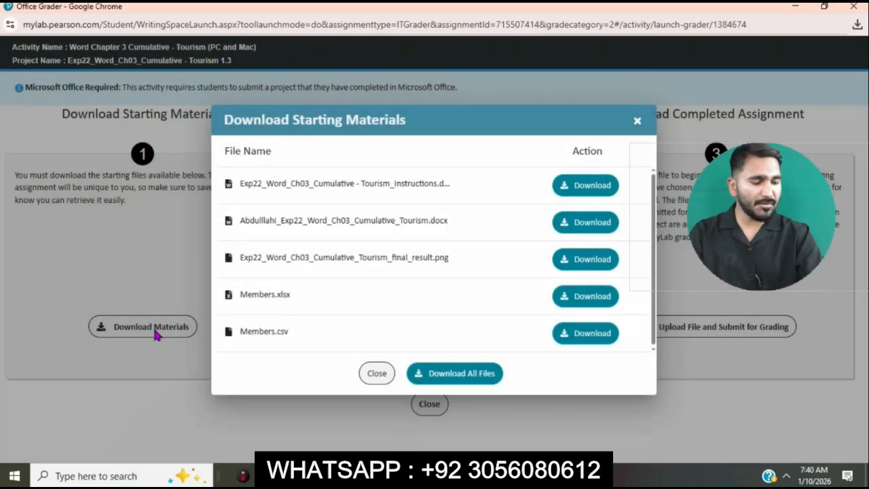
click(455, 382)
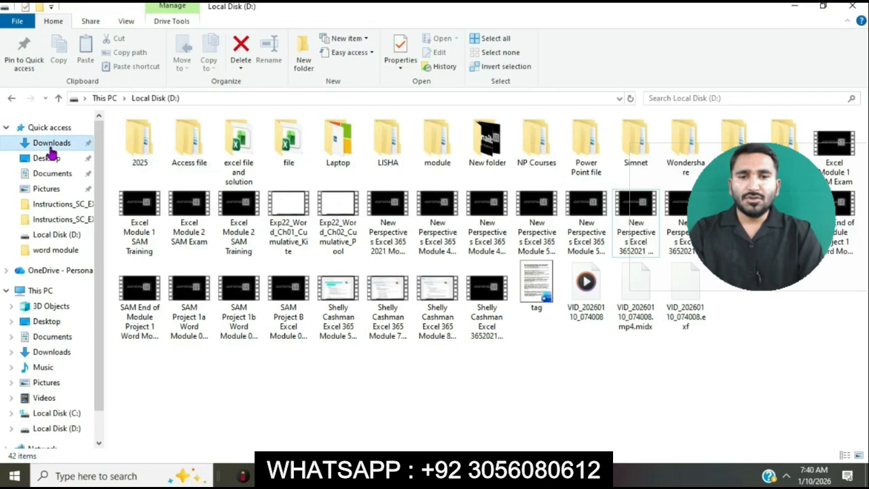
- Open the Exp22_Word_Ch03_Cumulative - Tourism instructions from the Downloads folder, enable editing and hide the ruler
click(51, 148)
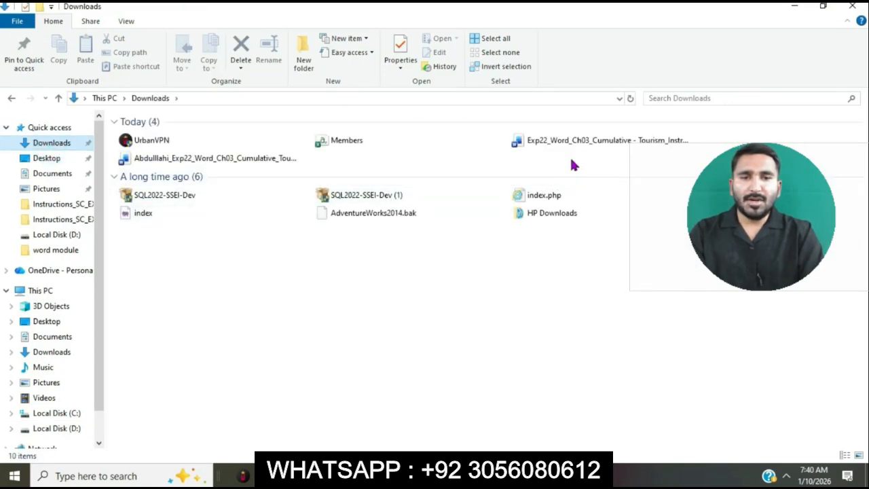
double_click(575, 146)
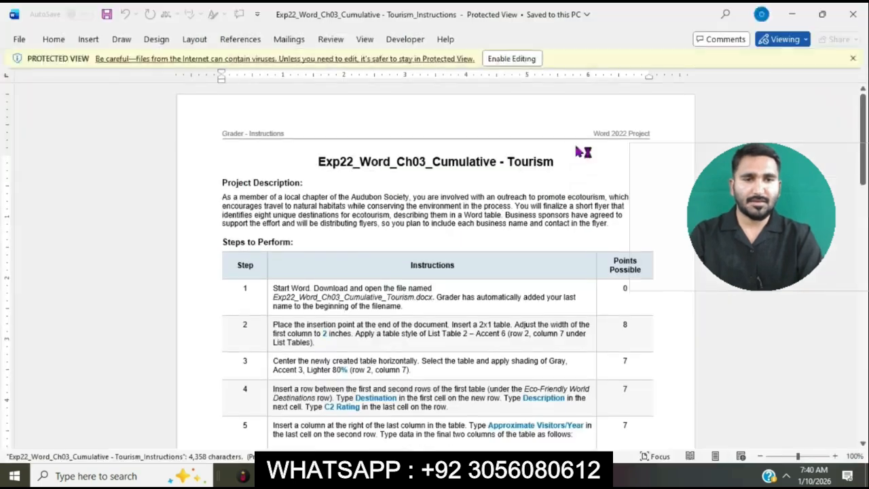
click(510, 59)
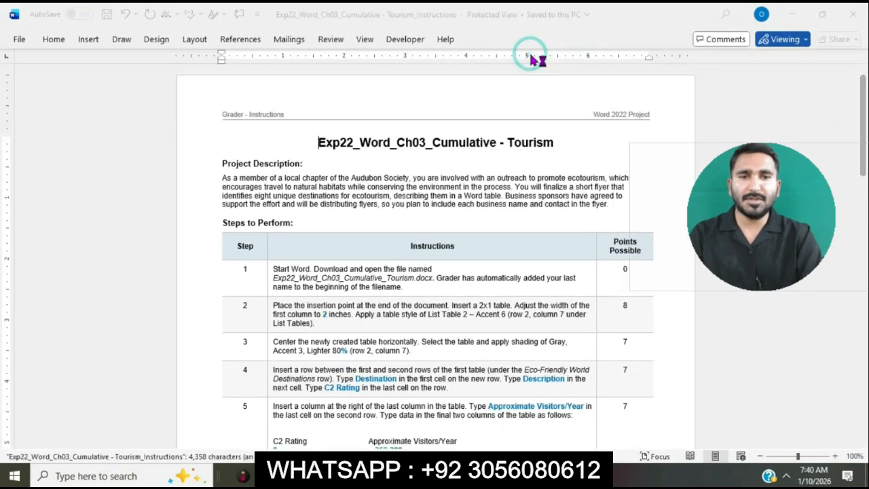
click(365, 39)
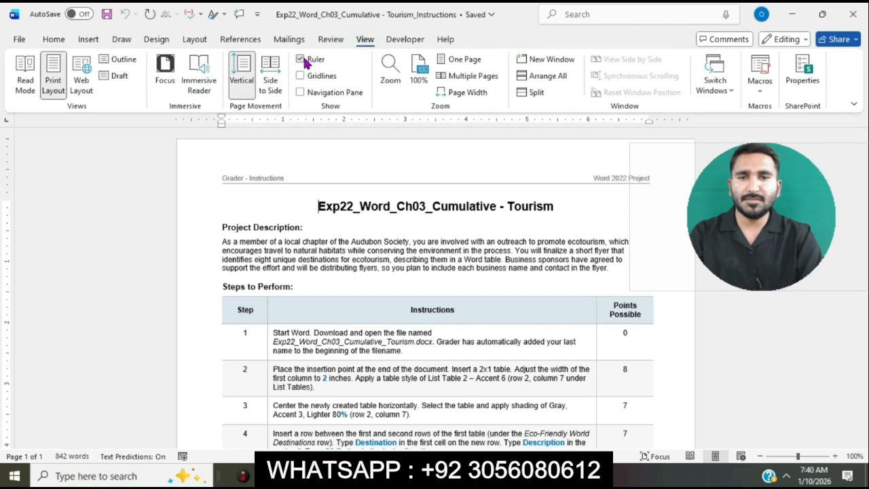
click(300, 59)
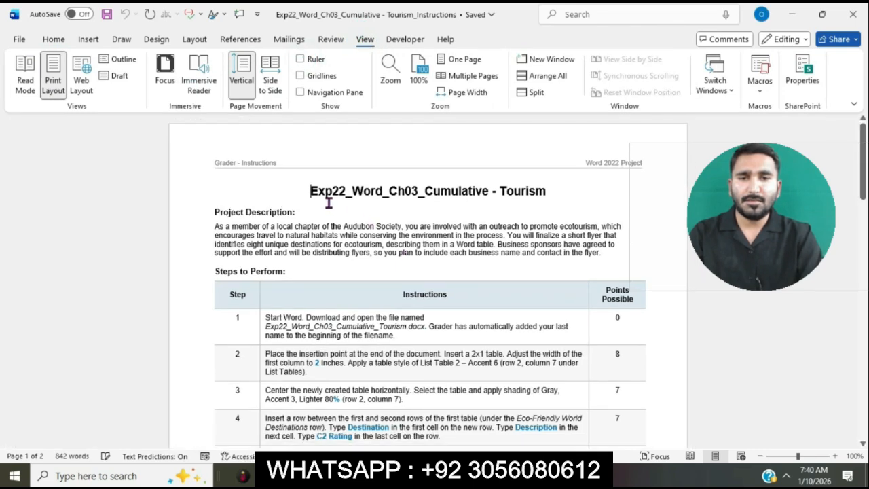
- Format the title "Exp22_Word_Ch03_Cumulative - Tourism" at 20 pt with turquoise highlighting
triple_click(310, 192)
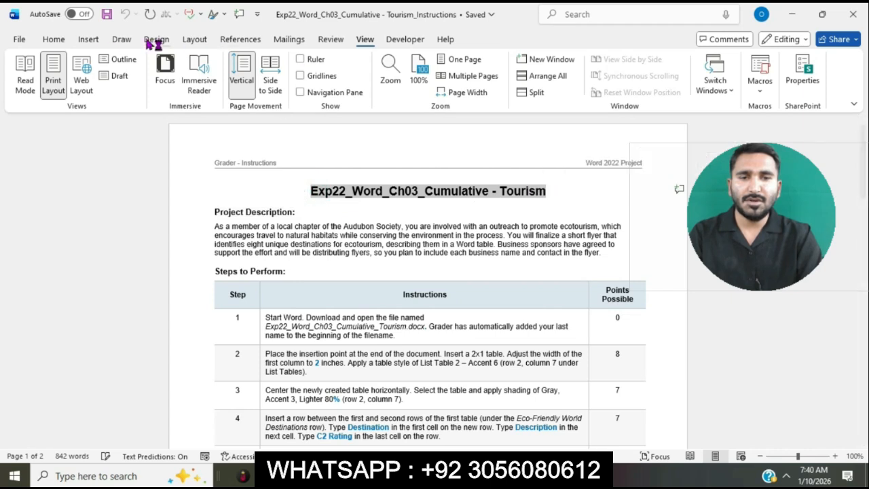
click(53, 39)
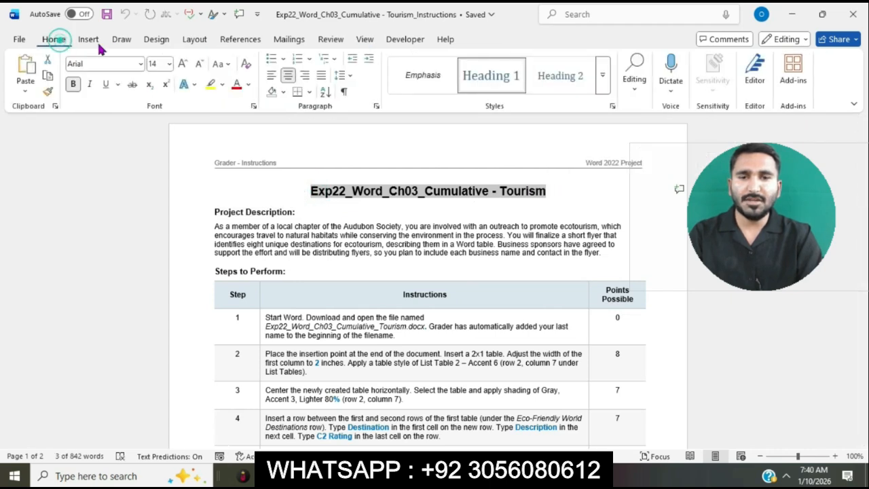
click(169, 63)
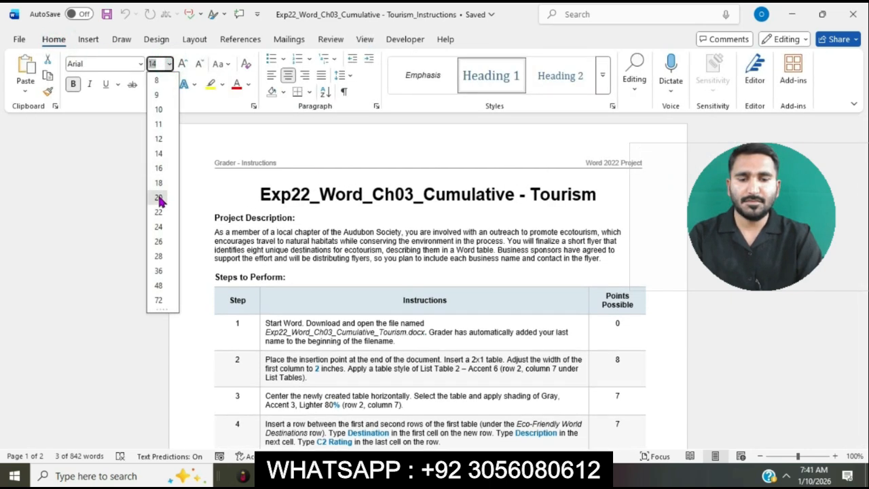
click(160, 198)
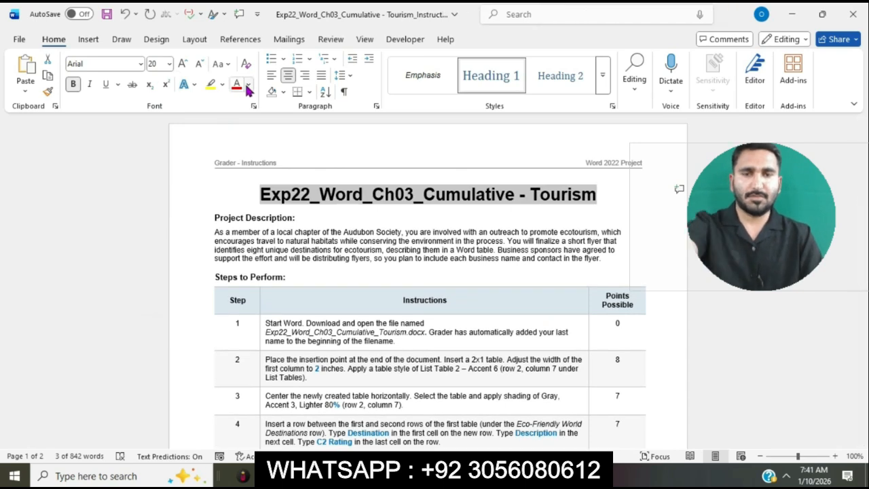
click(222, 84)
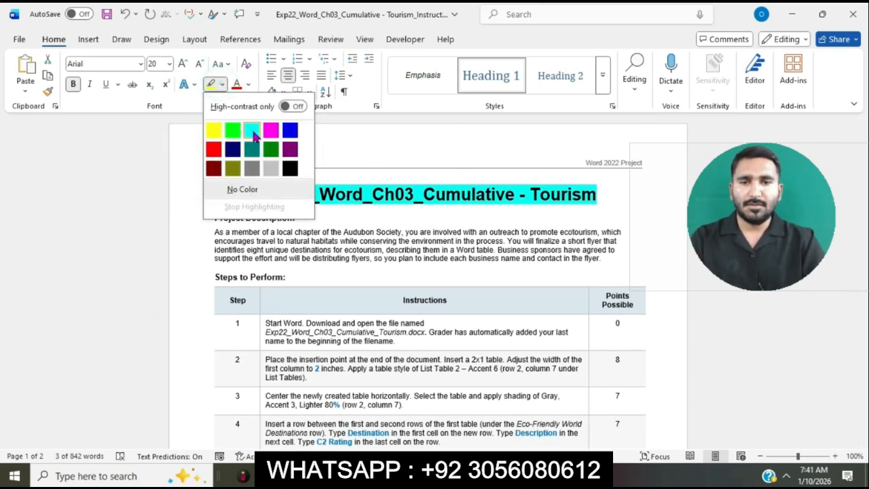
click(252, 131)
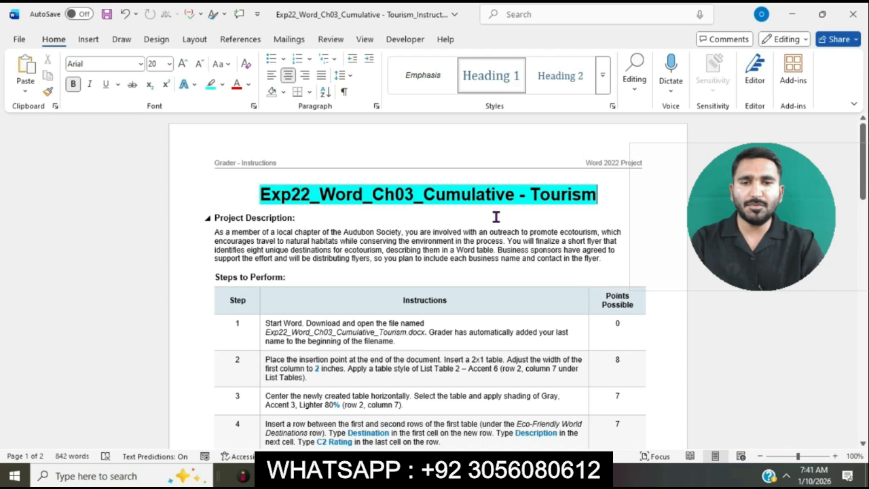
- Set the font size of the text in the Instructions column of the steps table to 12 pt
scroll(496, 216, down, 3)
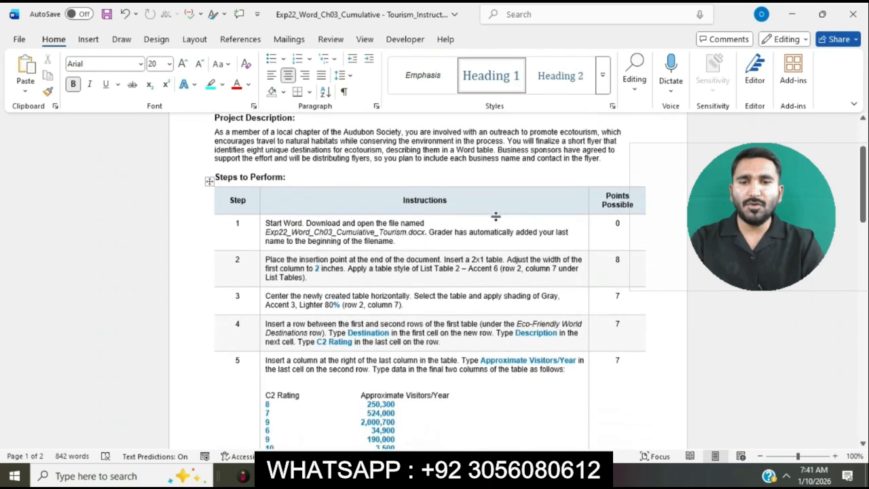
click(263, 224)
key(ctrl+a)
scroll(266, 221, down, 15)
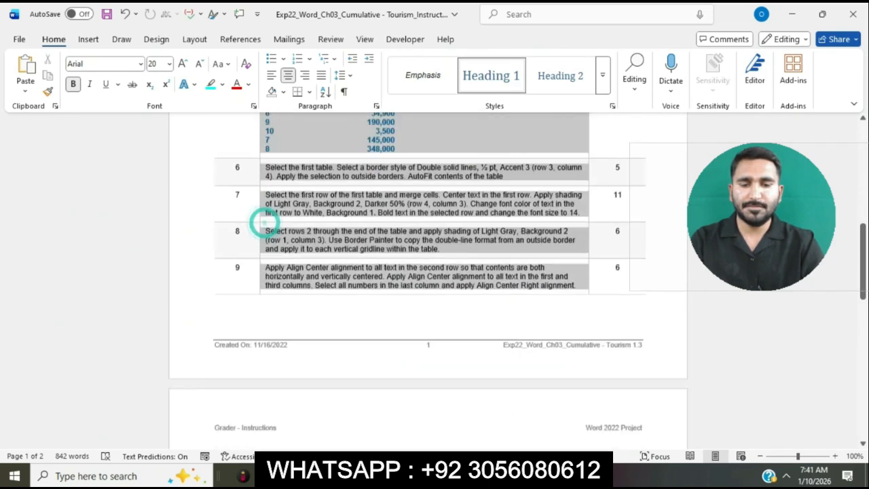
click(169, 63)
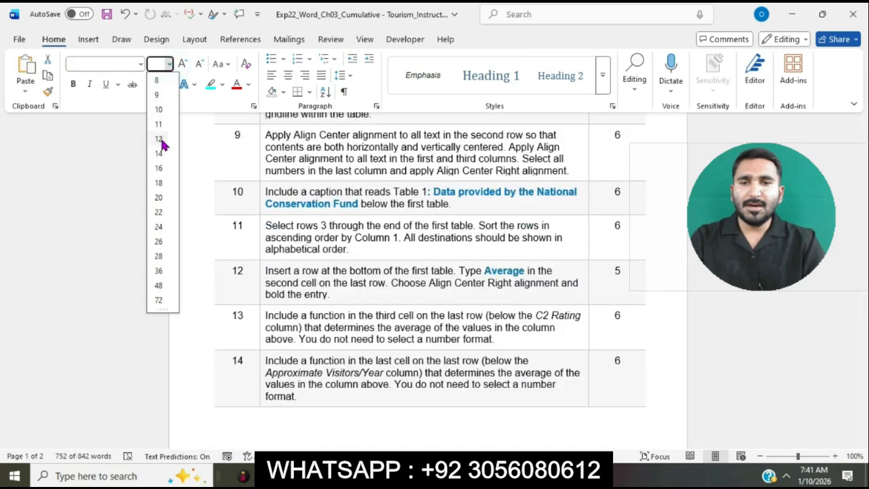
click(160, 138)
click(378, 172)
- Enlarge the page view to 140% and highlight the step 1 instruction text in turquoise
scroll(378, 173, up, 10)
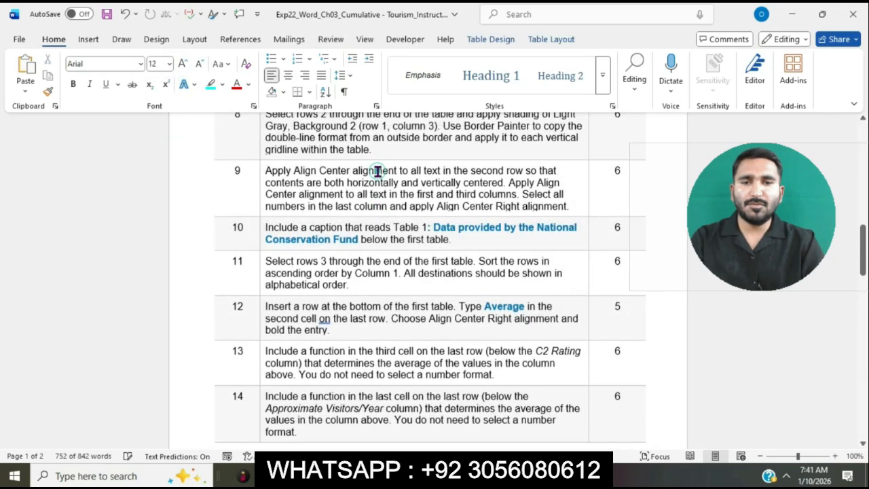
scroll(378, 172, up, 1)
ctrl+scroll(378, 172, up, 3)
scroll(378, 172, up, 5)
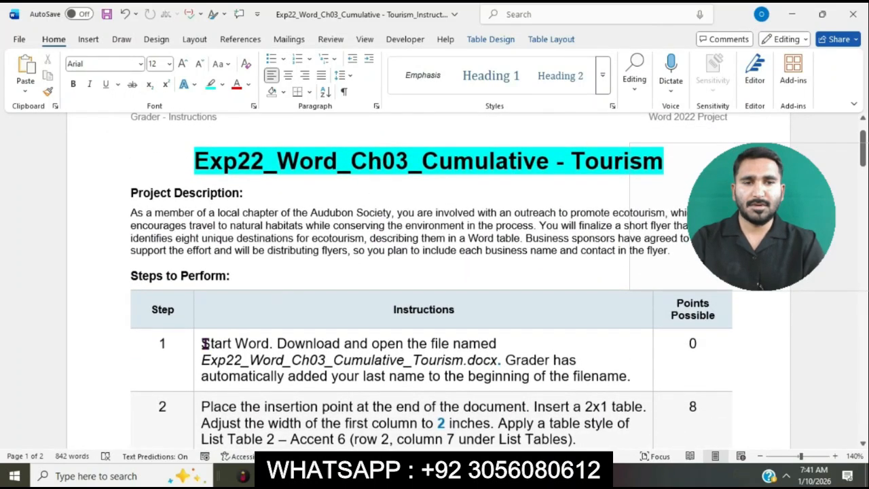
click(197, 345)
click(253, 319)
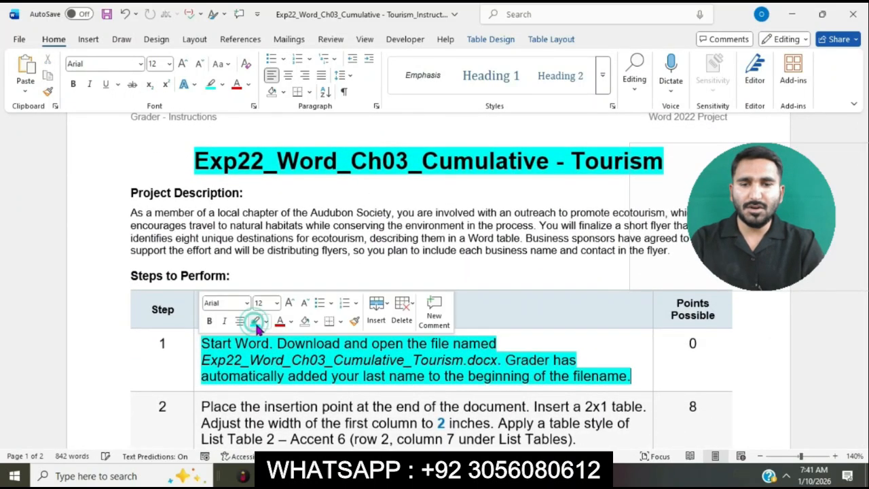
scroll(281, 350, down, 3)
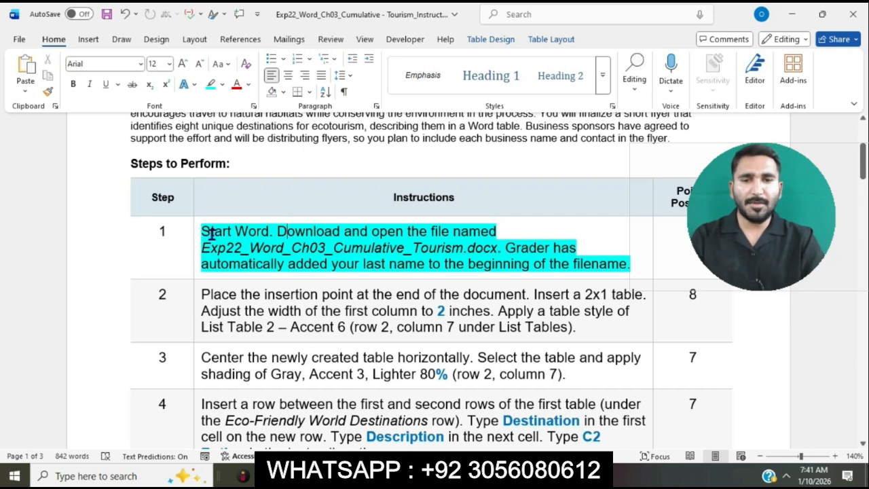
- Open the Exp22_Word_Ch03_Cumulative_Tourism starting document from the Downloads folder and enable editing
click(353, 475)
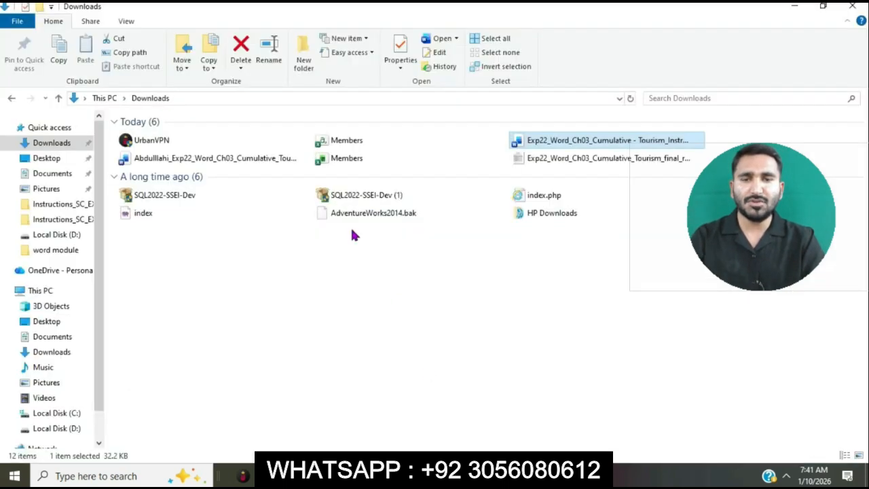
click(258, 160)
double_click(258, 160)
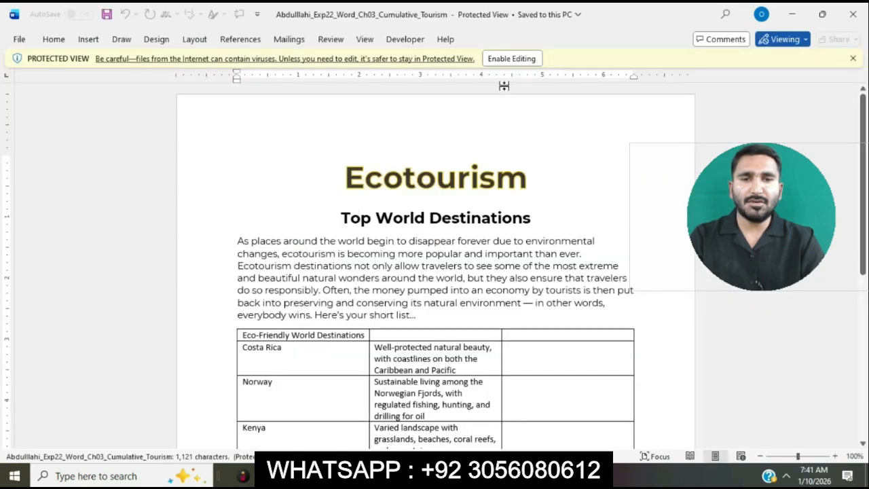
click(507, 59)
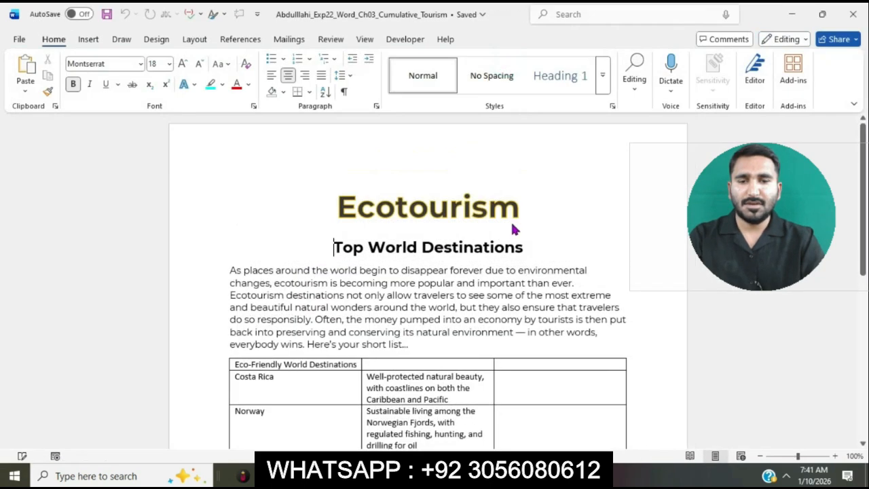
- Return to the instructions document and highlight the step 2 instruction text in turquoise
mouse_move(523, 475)
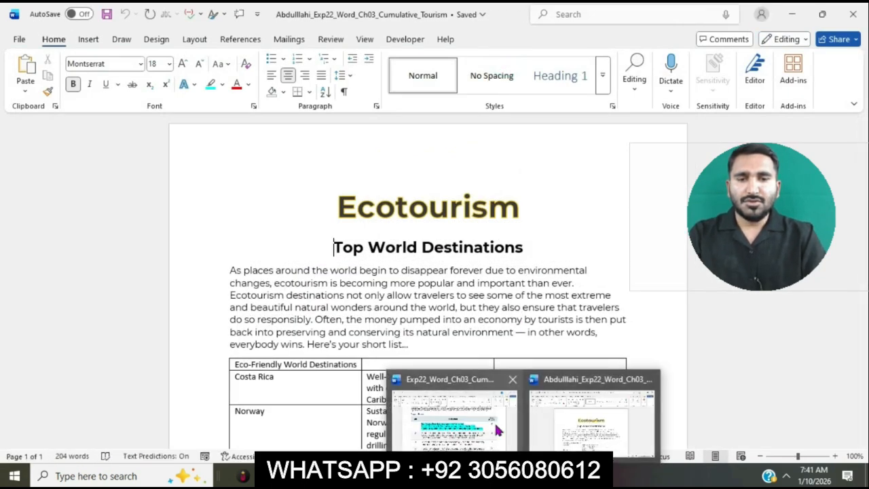
click(475, 416)
scroll(457, 279, down, 1)
scroll(457, 279, down, 1)
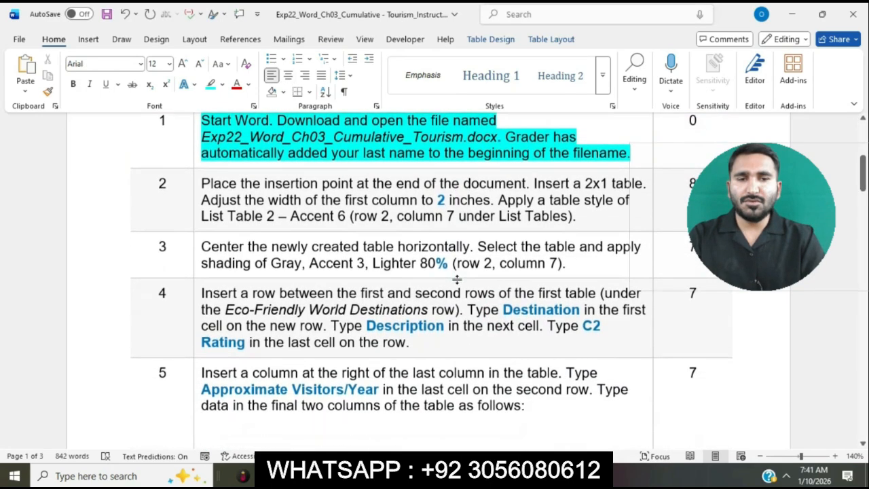
click(196, 179)
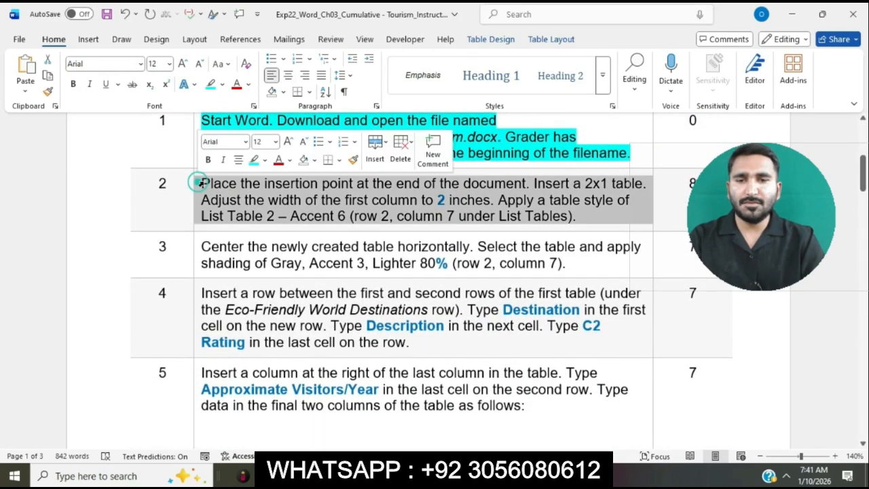
click(253, 160)
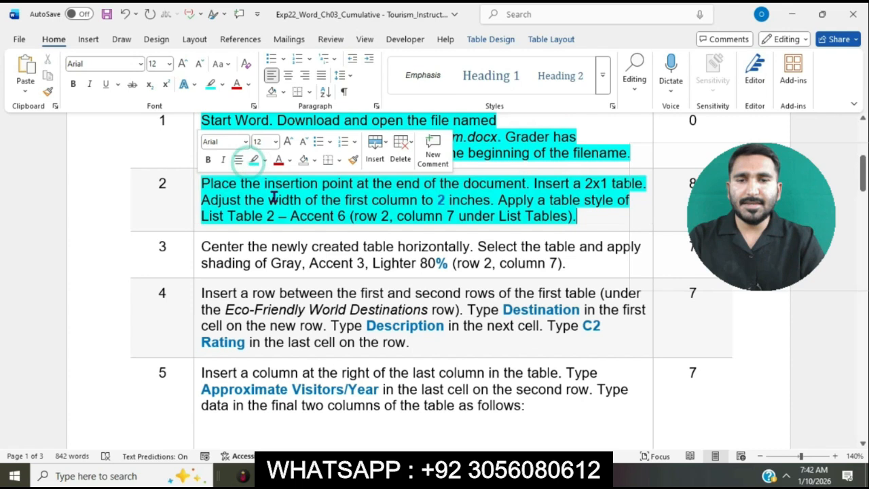
scroll(273, 195, up, 2)
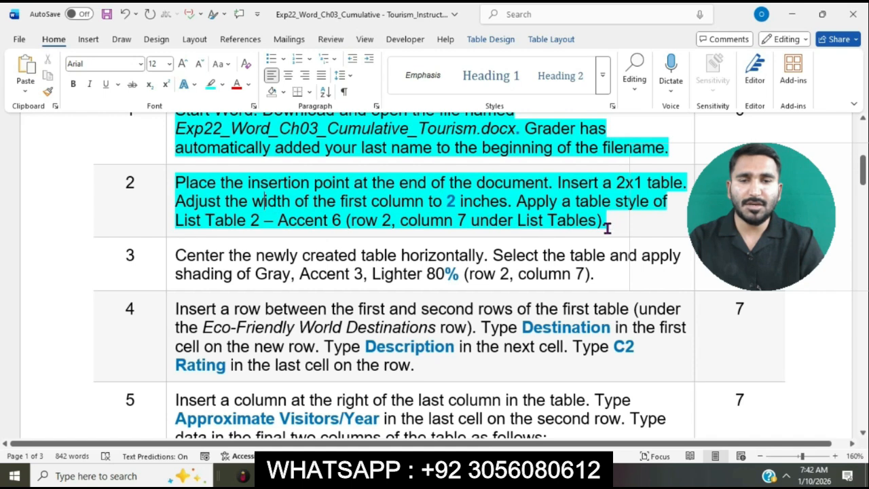
- Switch to the Tourism document and place the insertion point on the empty line below "Thanks for Supporting Us!"
drag(178, 183, 537, 177)
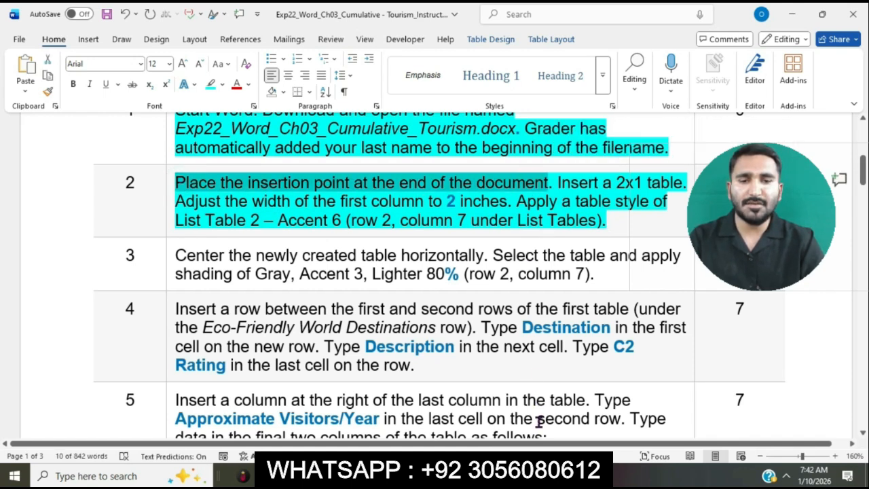
mouse_move(548, 475)
click(584, 426)
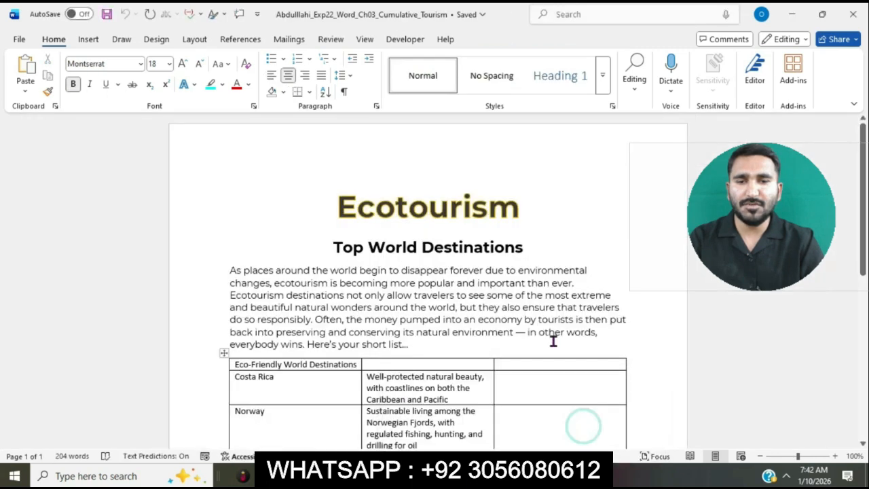
scroll(553, 340, down, 5)
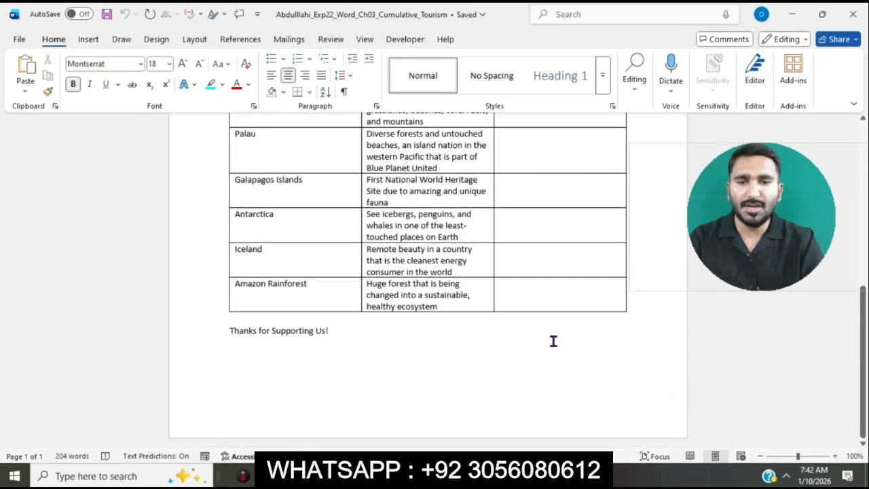
click(256, 349)
- Check the step 2 sentences on inserting the 2x1 table and its column width, and return to the Tourism document
mouse_move(548, 475)
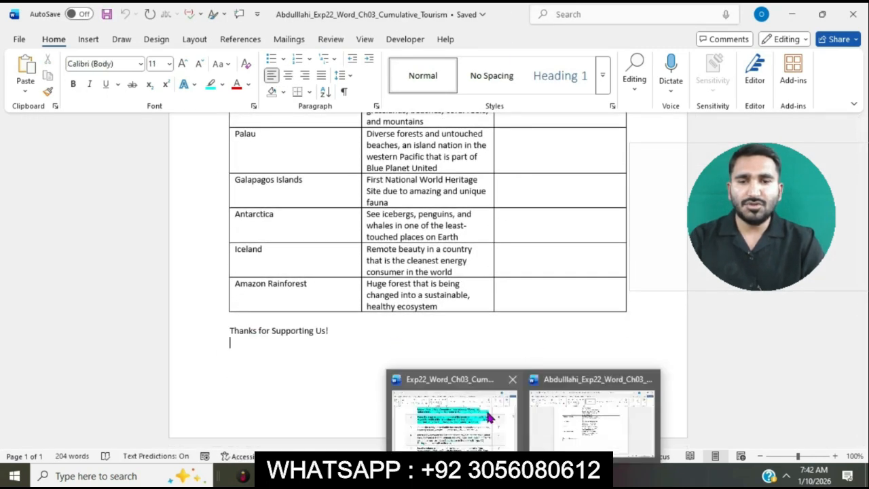
click(456, 425)
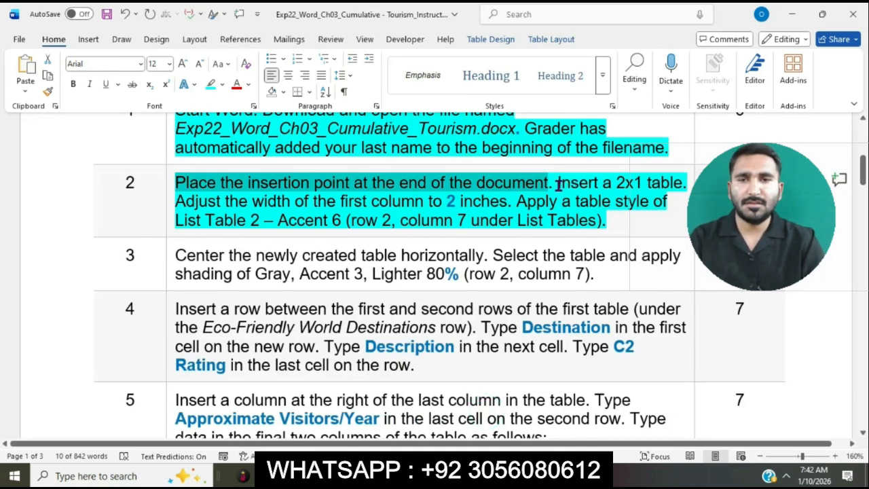
drag(556, 182, 515, 200)
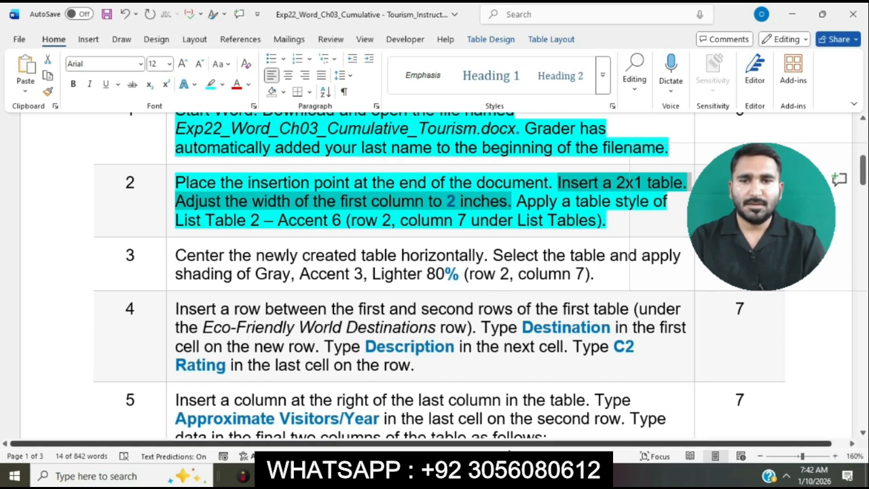
mouse_move(523, 475)
click(573, 422)
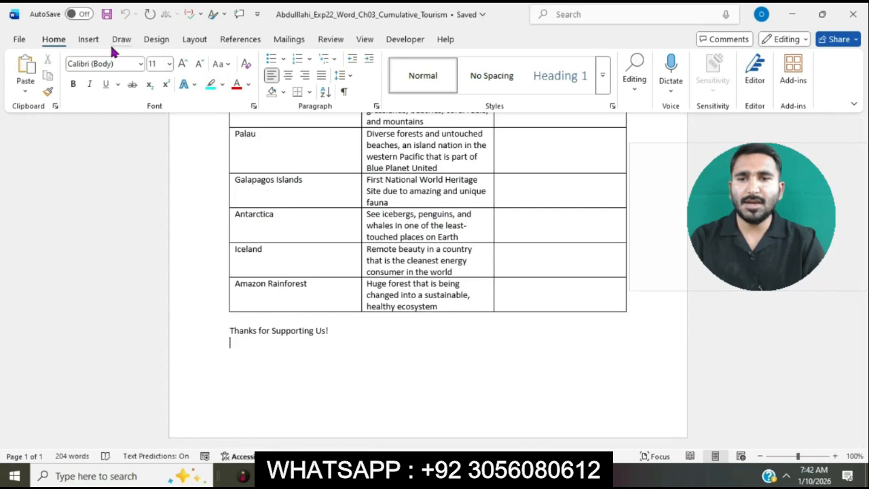
- Insert a 2x1 table on the empty line below "Thanks for Supporting Us!"
click(88, 40)
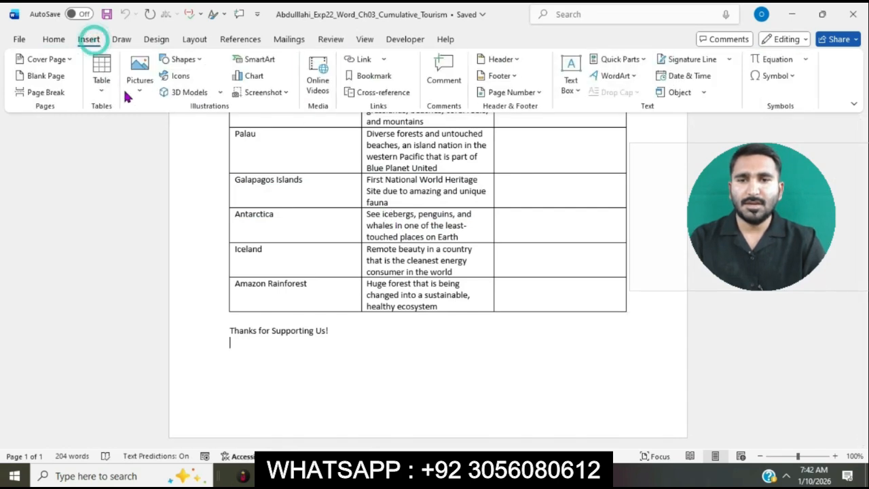
click(97, 99)
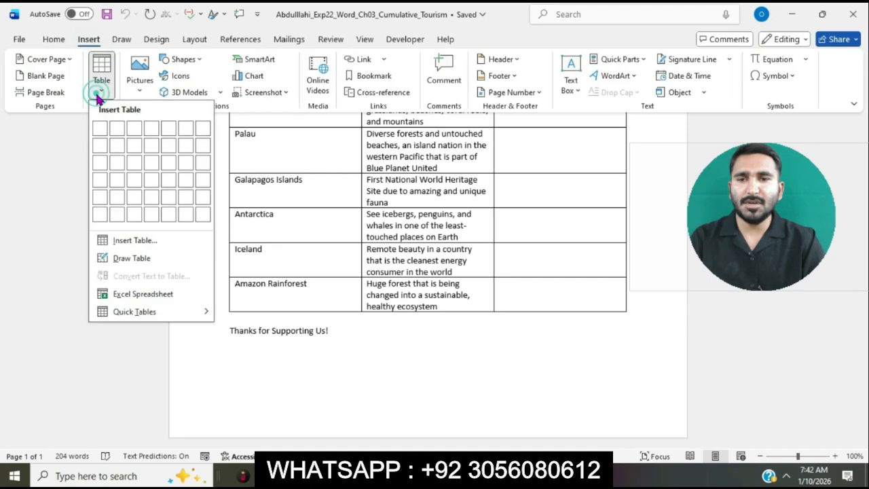
click(112, 131)
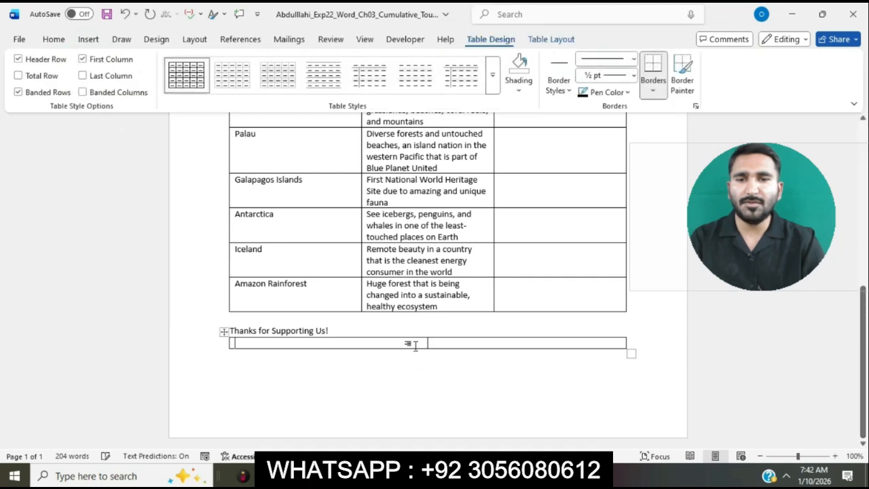
- Recheck the column-width sentence in the instructions, and set the new table's first column to 2 inches wide in the Tourism document
mouse_move(522, 475)
click(453, 407)
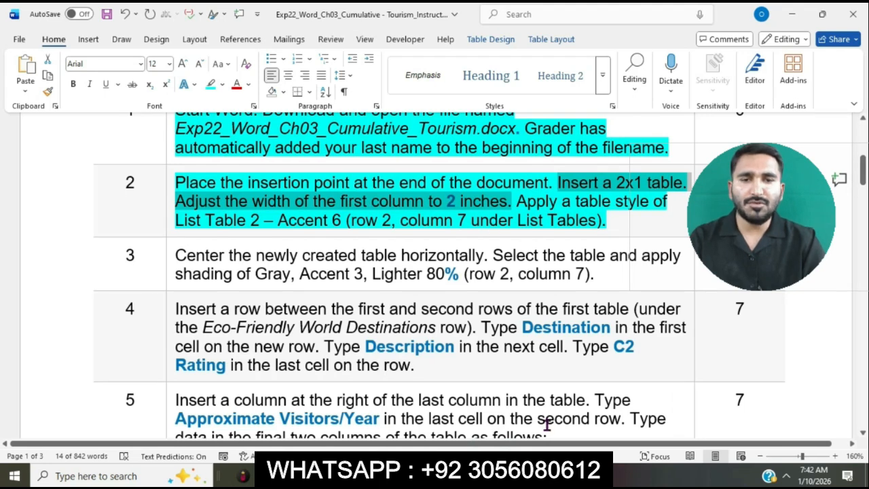
mouse_move(522, 475)
click(576, 426)
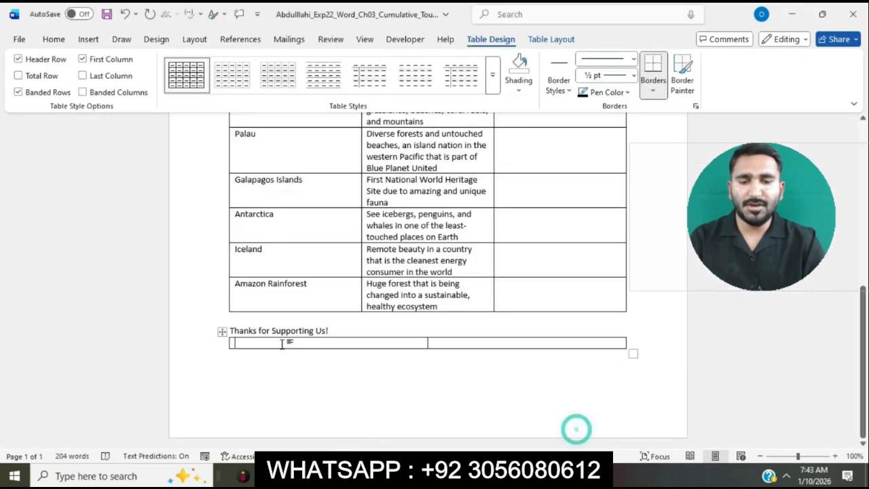
click(252, 343)
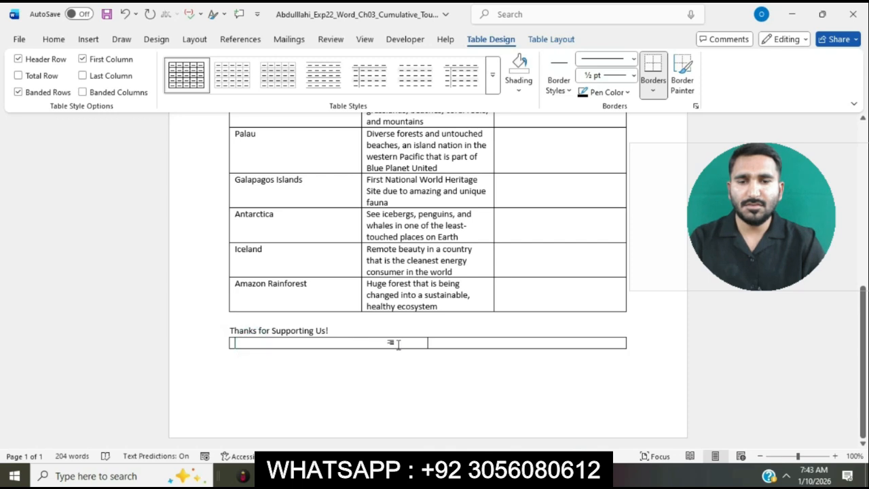
click(555, 39)
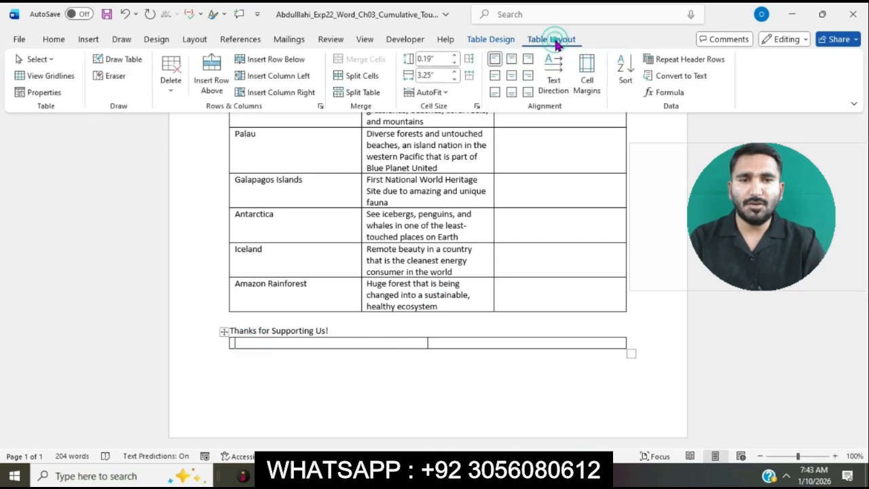
click(455, 78)
click(454, 78)
click(454, 78)
click(454, 78)
click(454, 79)
click(455, 78)
click(454, 78)
click(454, 78)
click(454, 78)
click(454, 78)
click(454, 78)
click(454, 79)
click(454, 79)
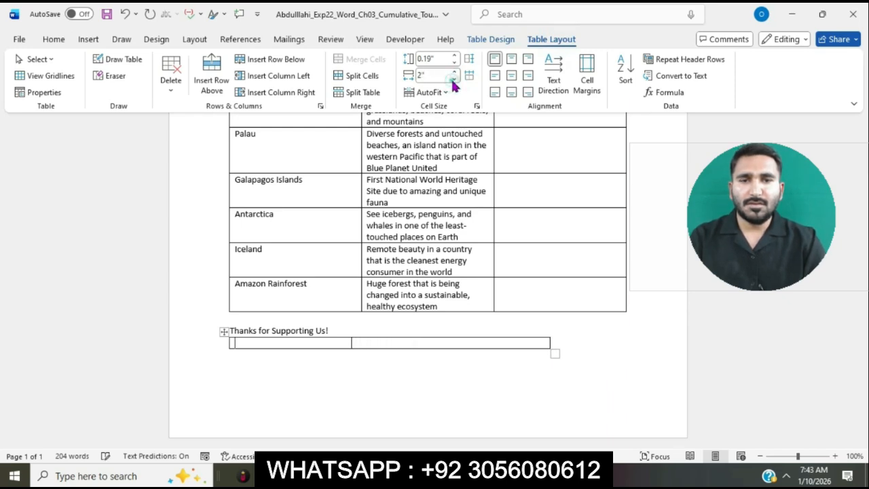
- Check the step 2 sentence on the table style in the instructions and return to the Tourism document
mouse_move(523, 475)
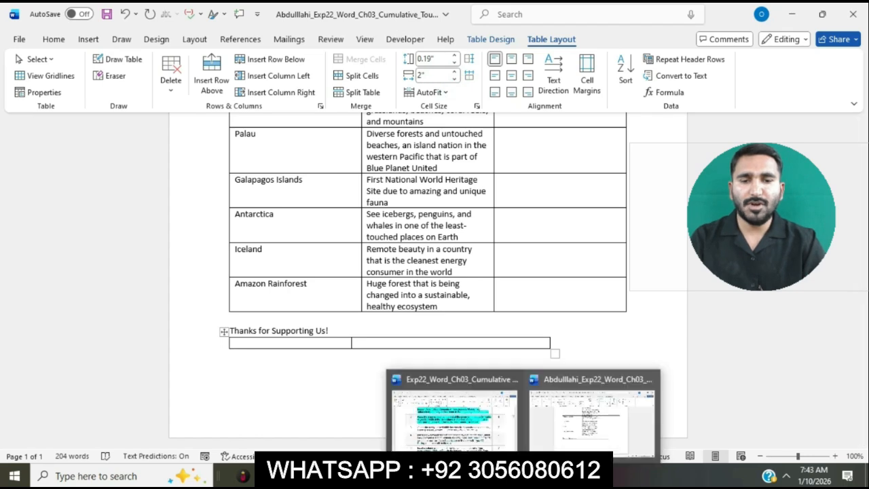
click(494, 435)
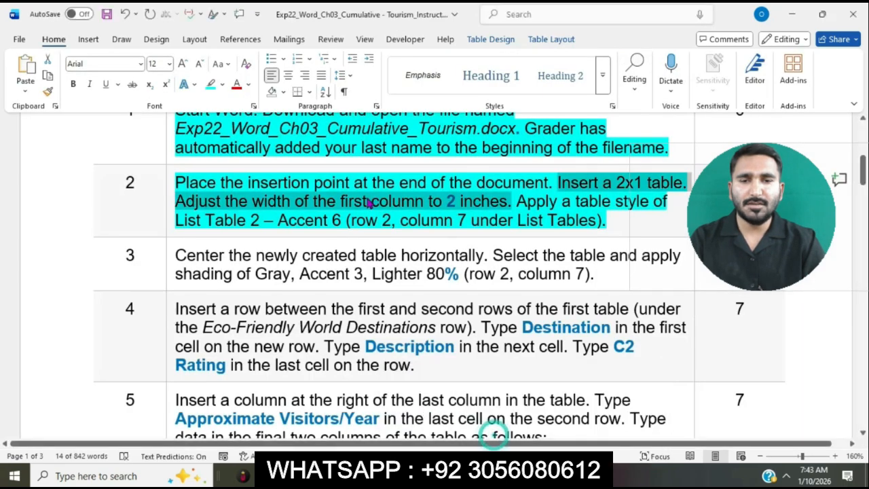
click(518, 201)
drag(517, 200, 659, 217)
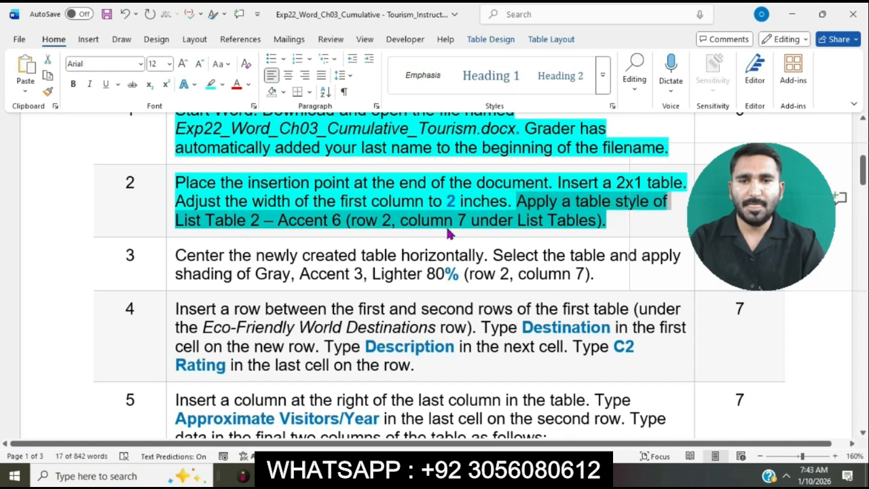
mouse_move(526, 475)
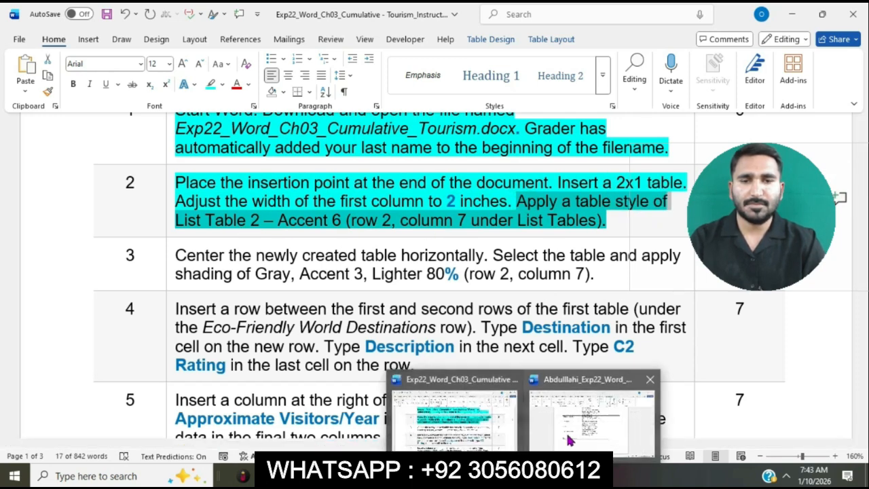
click(570, 440)
- Apply the List Table 2 - Accent 6 style to the whole table below "Thanks for Supporting Us!"
click(222, 331)
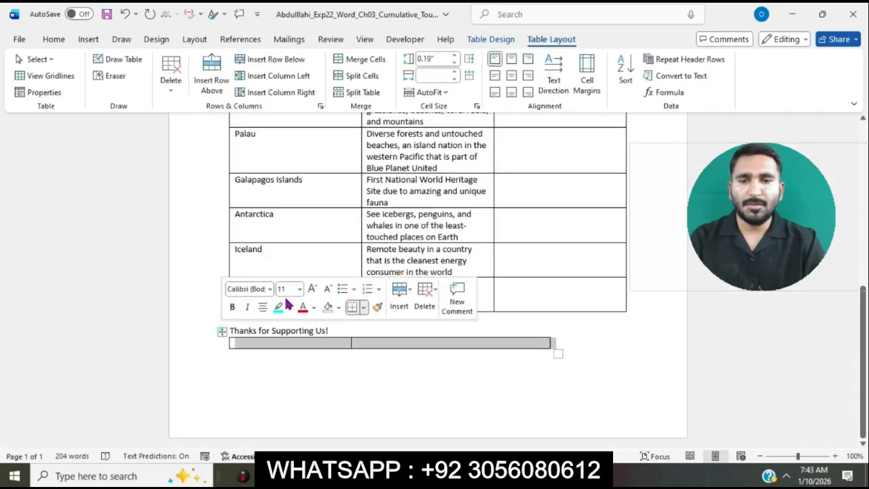
click(480, 39)
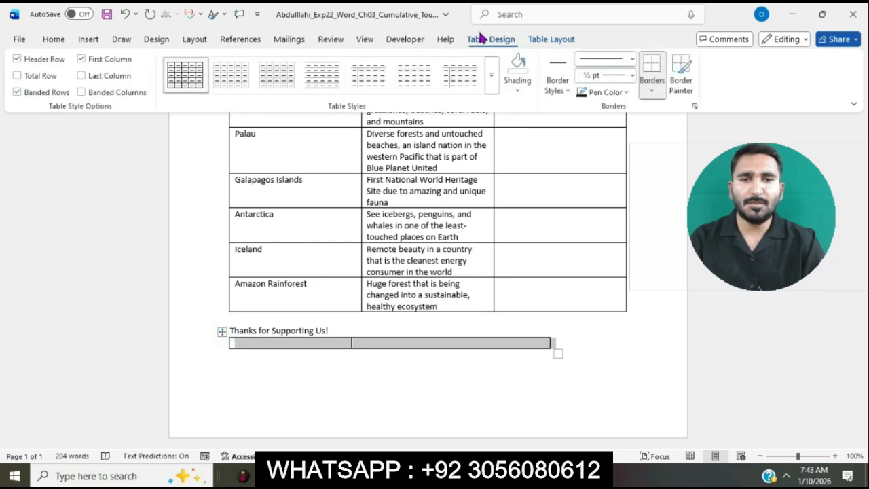
click(491, 76)
scroll(368, 295, down, 3)
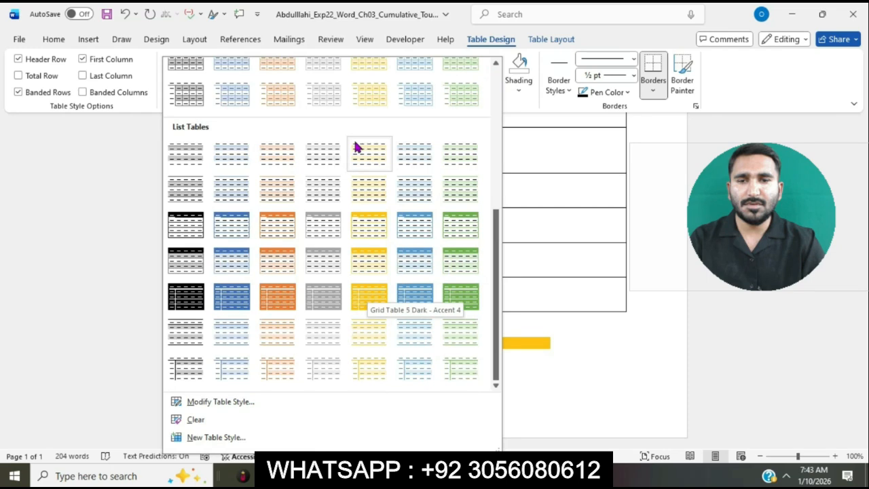
click(464, 197)
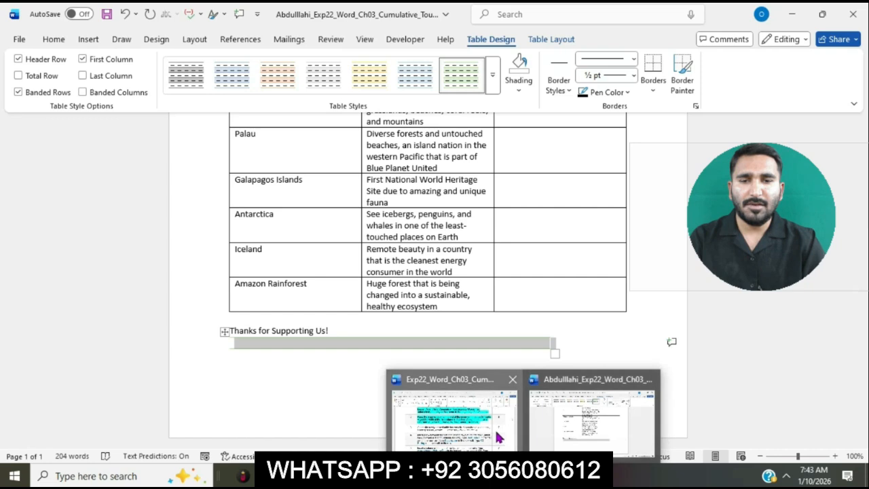
- Return to the instructions document and highlight the step 3 instruction text in turquoise
click(495, 427)
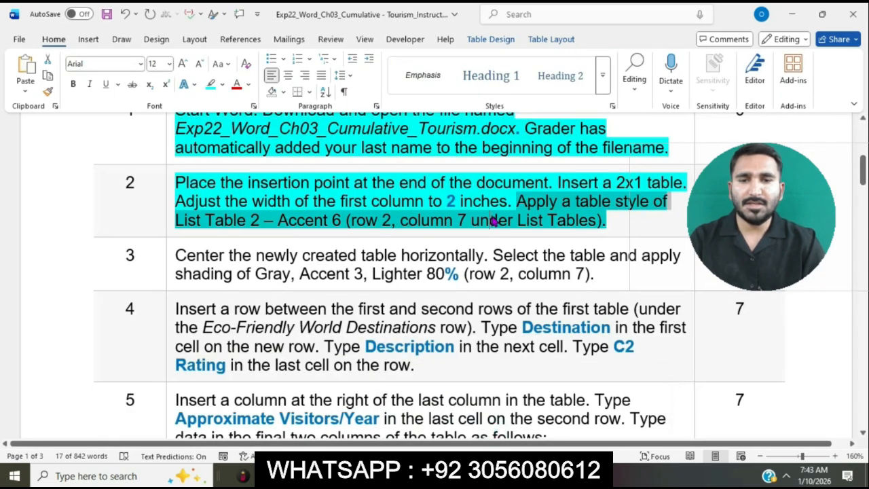
click(494, 221)
scroll(492, 216, down, 3)
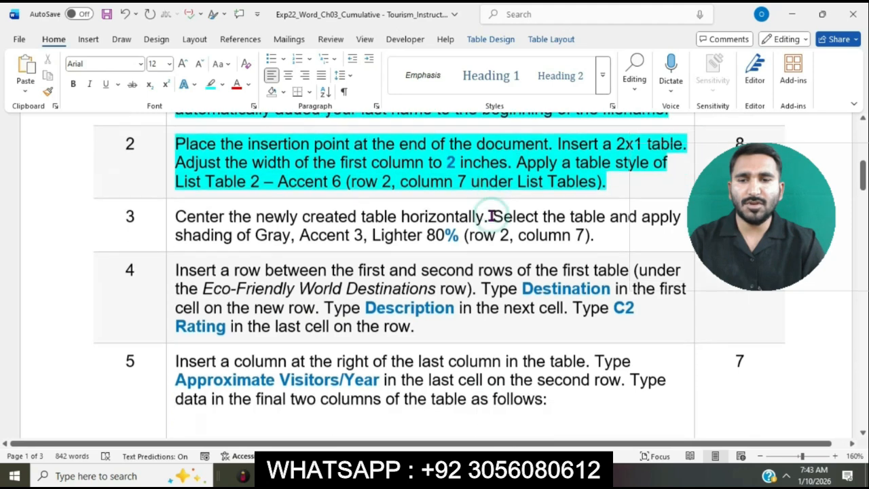
click(173, 140)
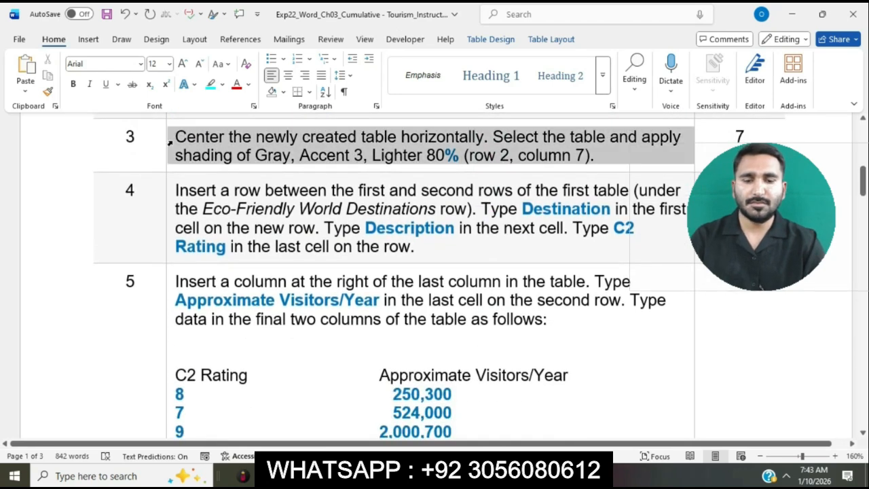
click(228, 119)
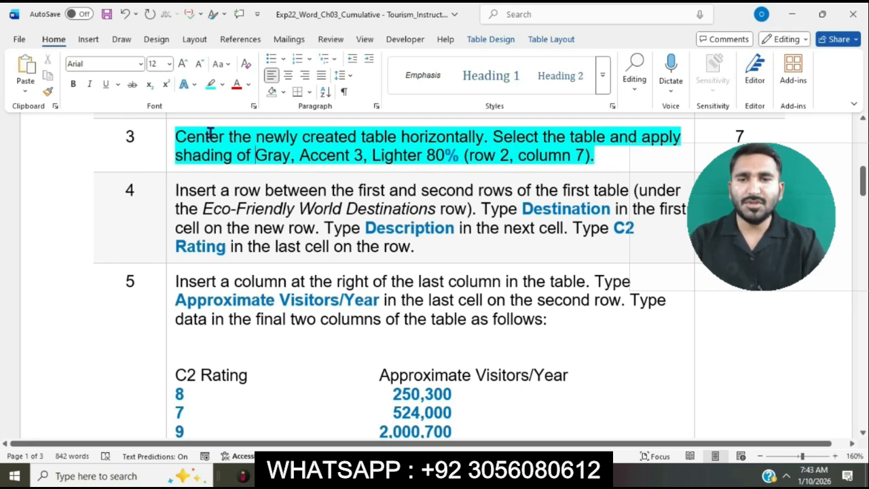
- Check the first sentence of step 3, and center the new table horizontally in the Tourism document
drag(176, 137, 473, 138)
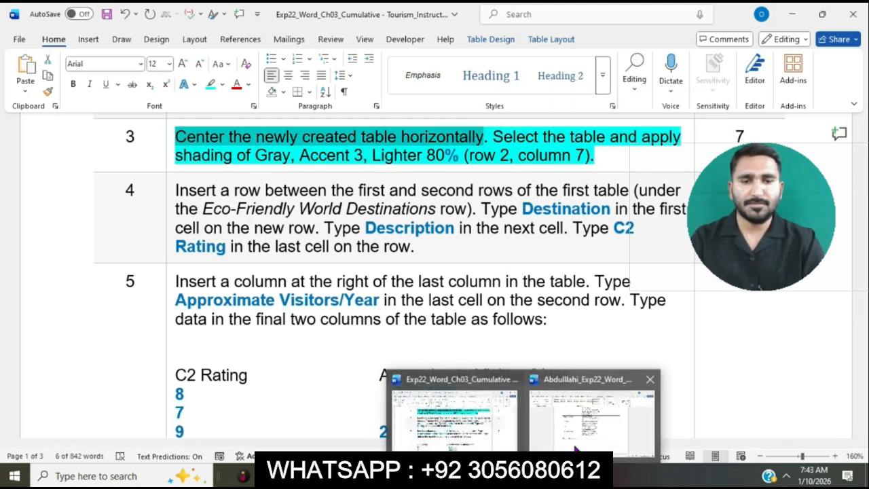
click(574, 450)
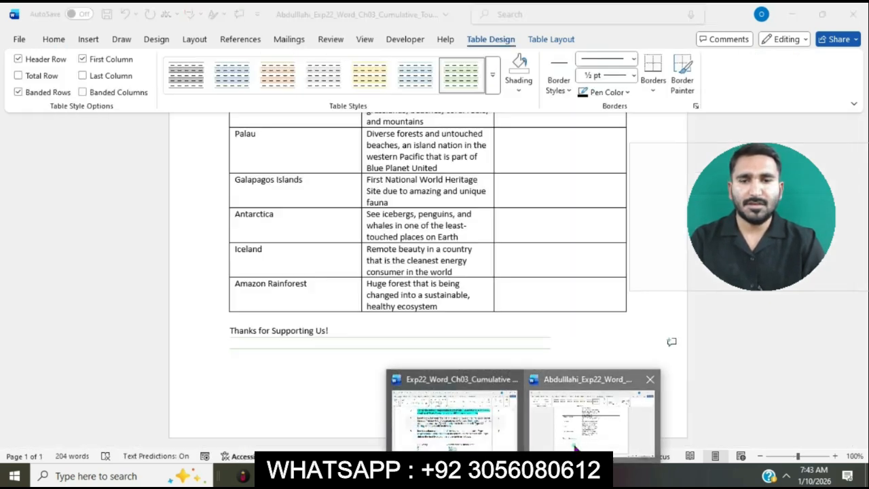
click(54, 41)
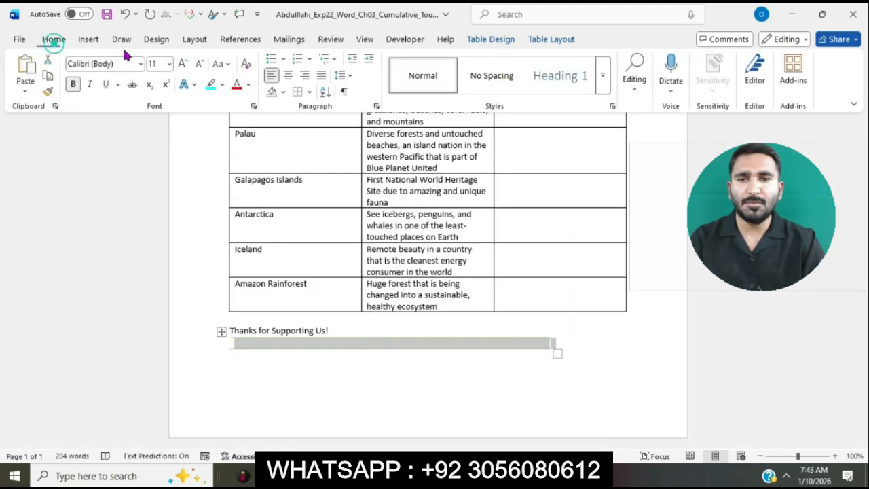
click(288, 75)
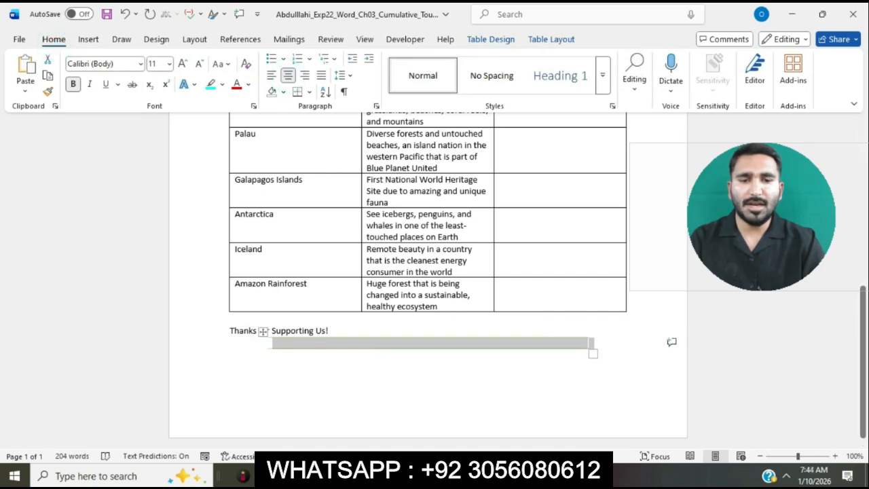
- Check the step 3 sentence on table shading in the instructions and return to the Tourism document
mouse_move(525, 476)
click(468, 418)
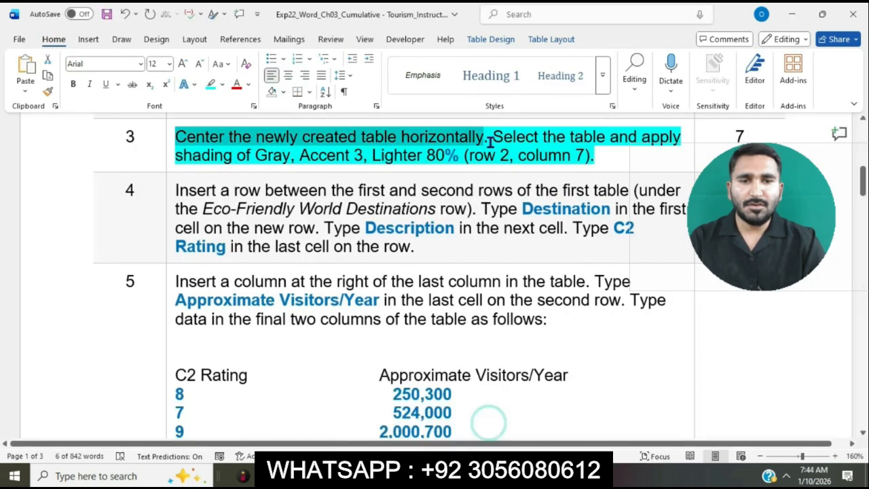
drag(498, 136, 624, 159)
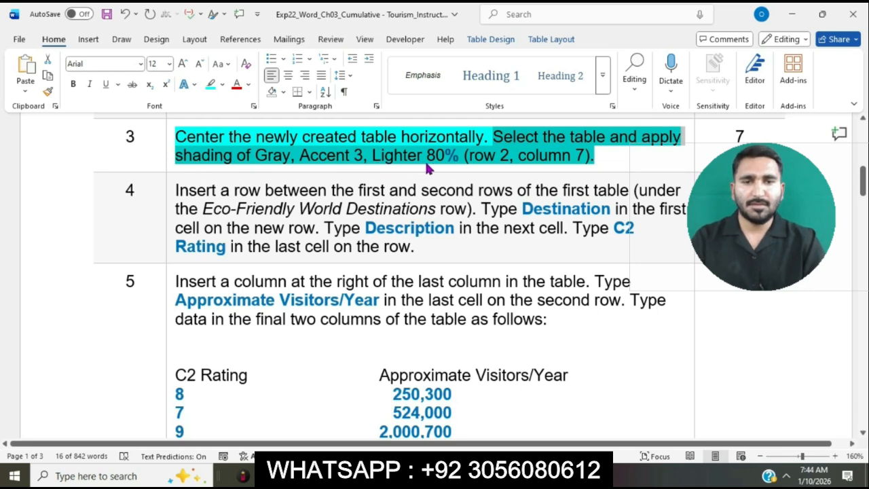
mouse_move(522, 476)
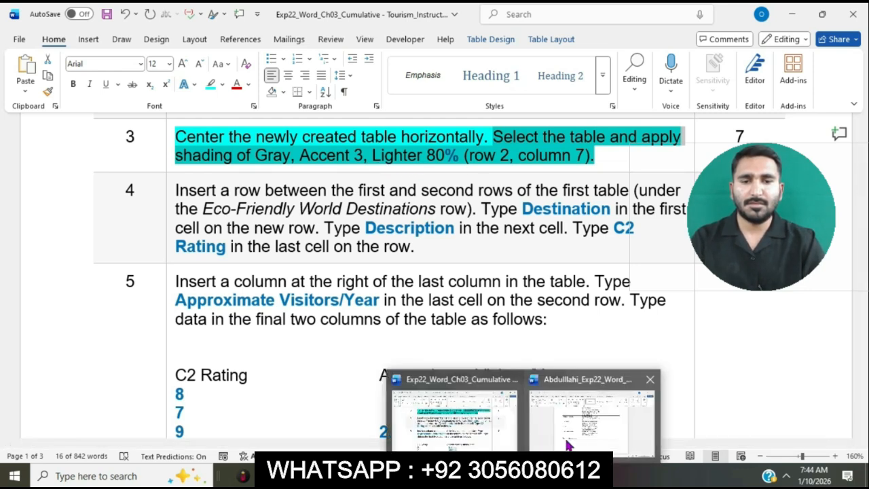
click(575, 428)
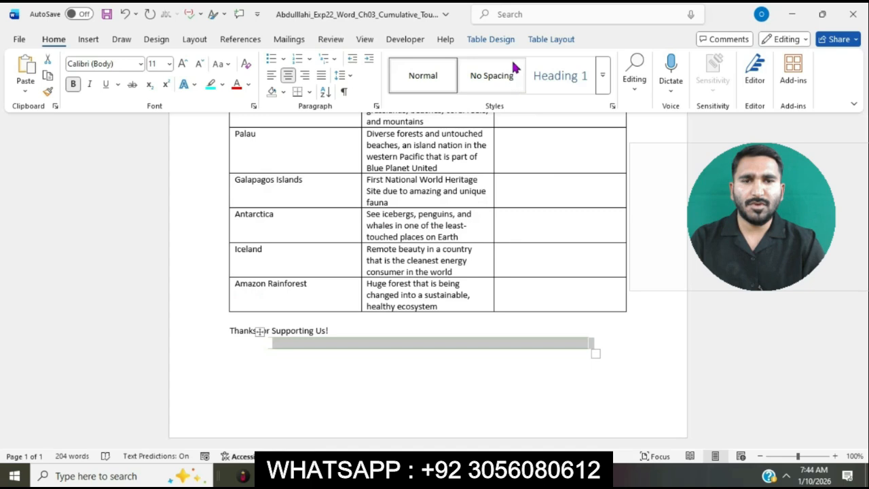
- Shade the selected table below "Thanks for Supporting Us!" with Gray, Accent 3, Lighter 80%
click(536, 39)
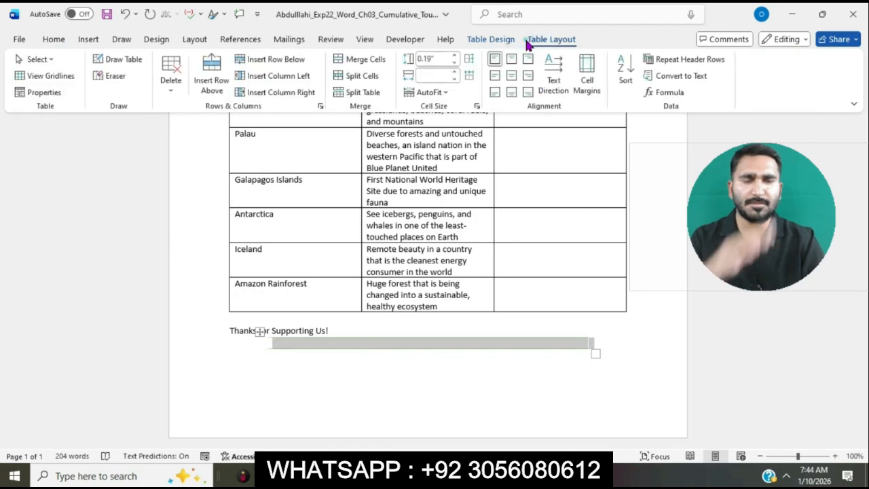
click(511, 43)
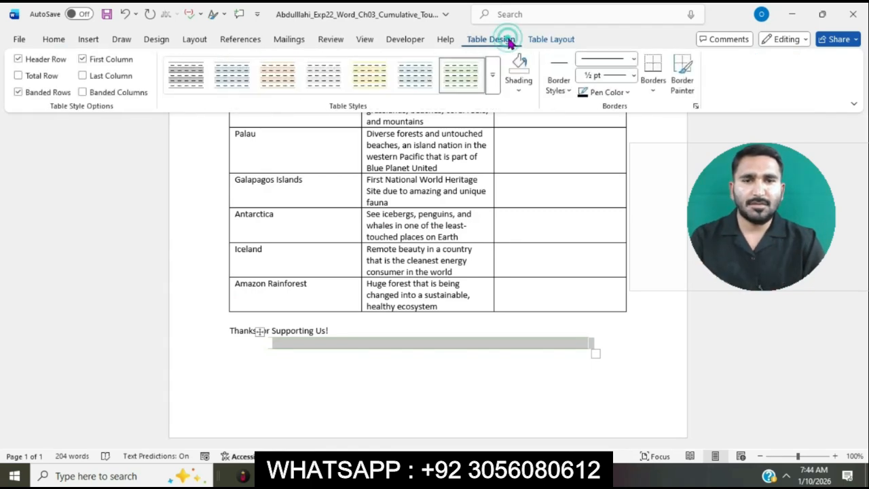
click(520, 82)
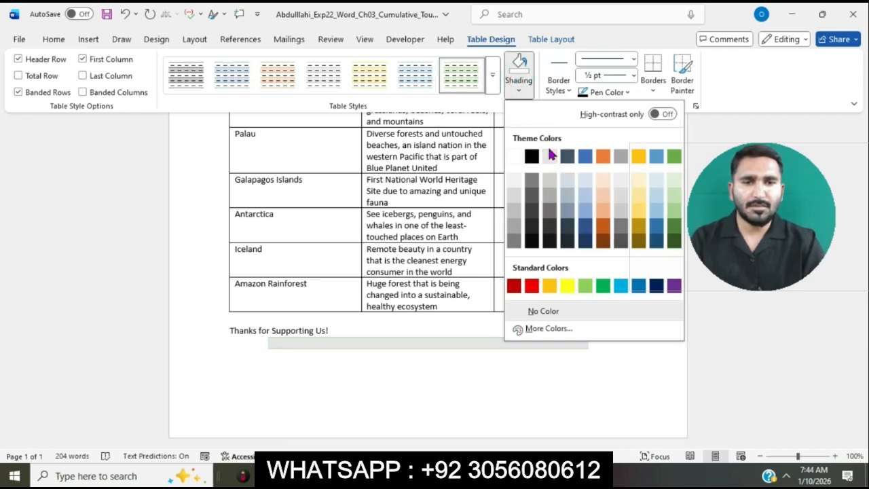
click(617, 182)
- Return to the instructions document and highlight the step 4 instruction text in turquoise
mouse_move(523, 476)
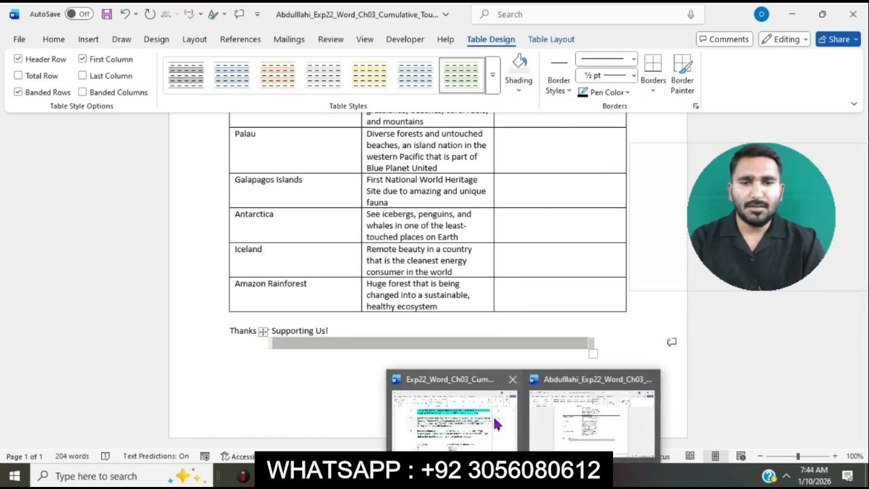
click(491, 412)
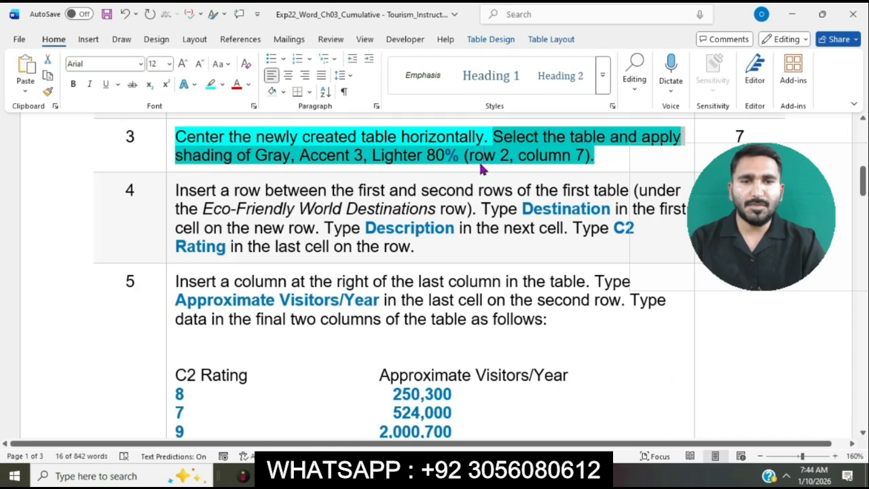
click(482, 169)
scroll(468, 229, down, 1)
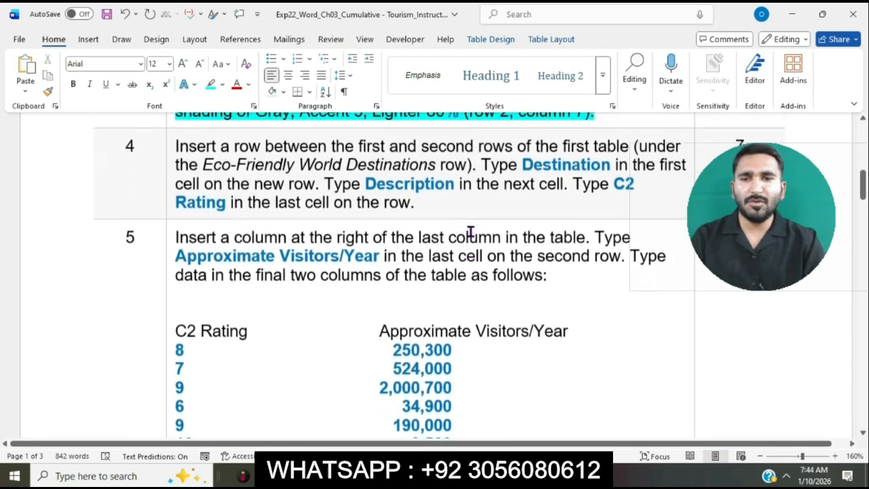
click(169, 150)
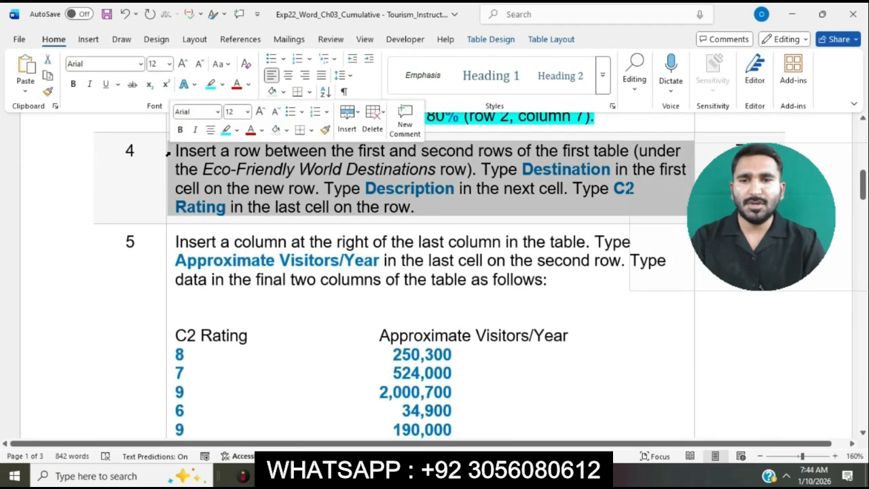
click(226, 129)
click(253, 169)
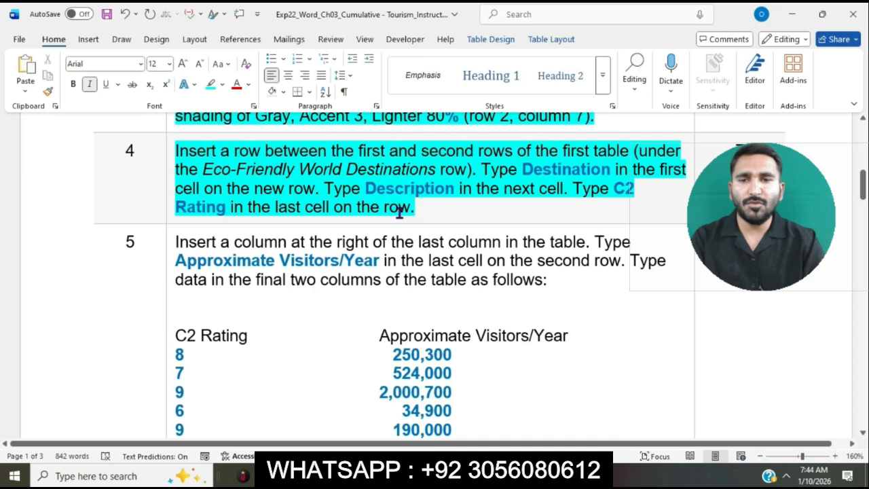
- Check the first sentence of step 4, and insert a row above the Costa Rica row in the Tourism document's first table
drag(209, 151, 630, 151)
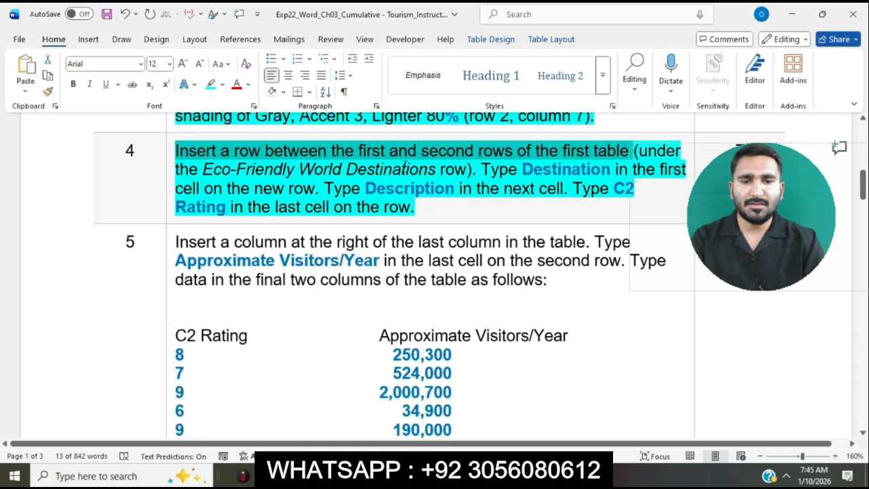
mouse_move(563, 475)
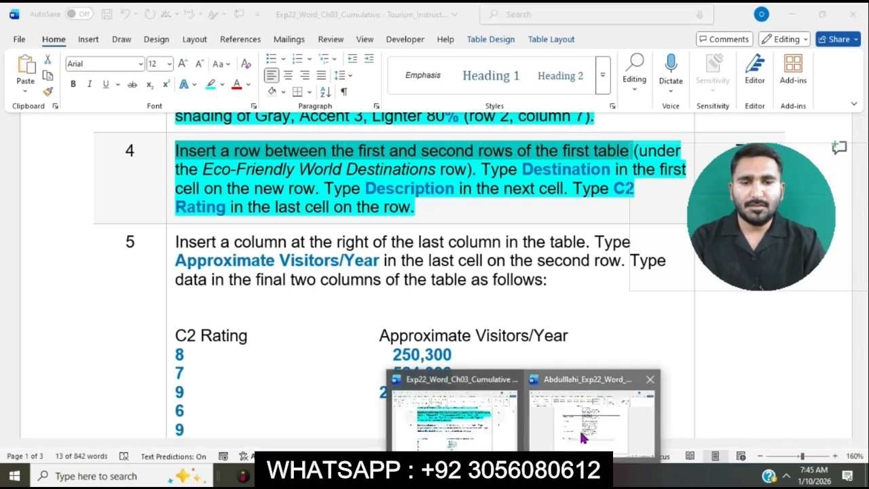
click(587, 434)
scroll(472, 253, up, 6)
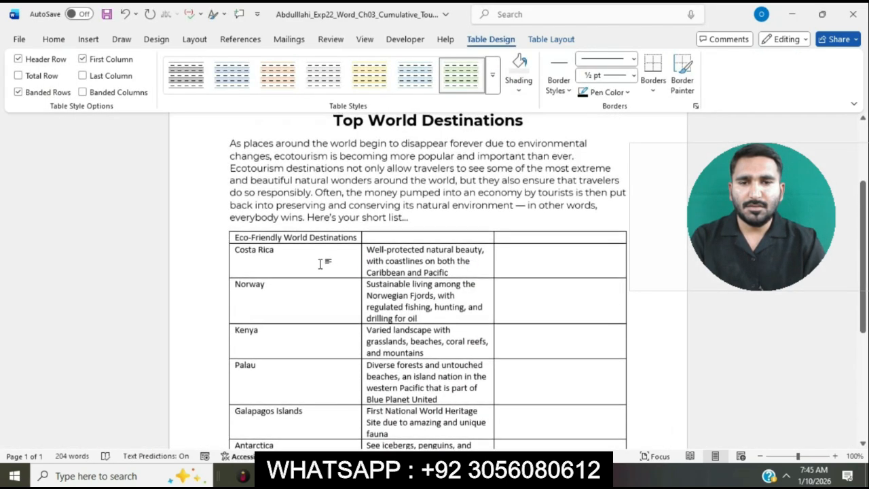
click(320, 264)
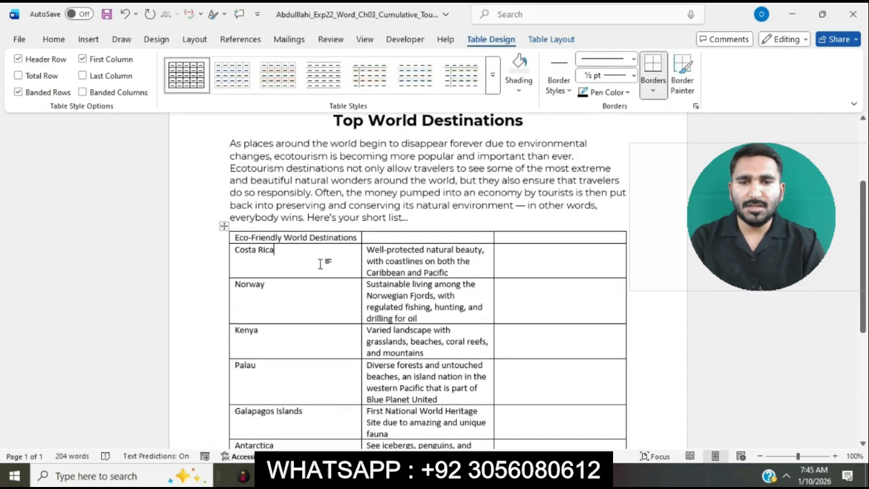
click(551, 42)
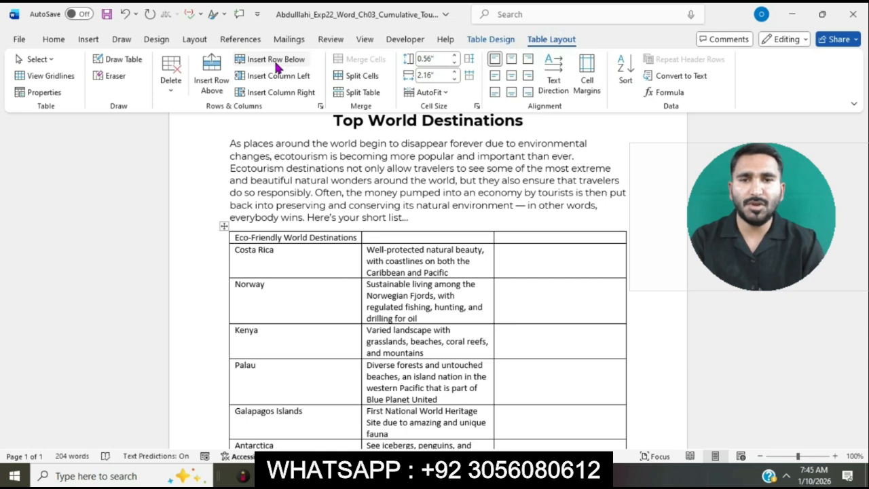
click(212, 68)
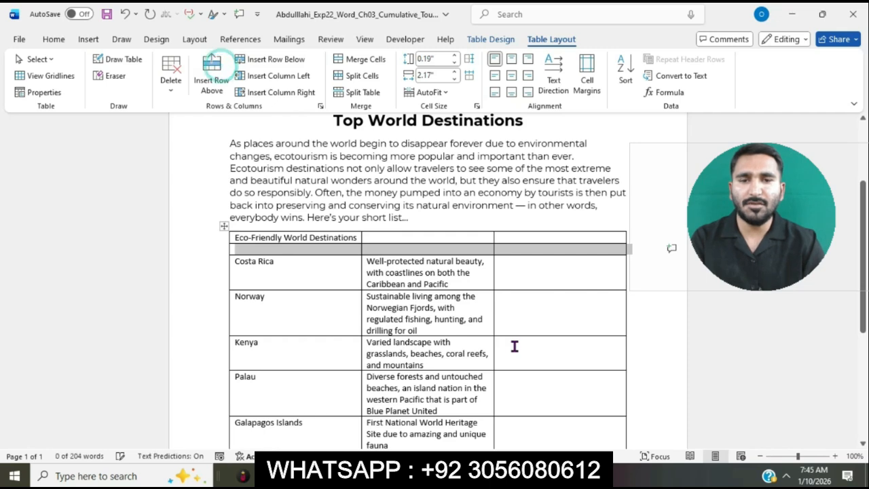
- Copy "Destination" from the step 4 instructions and paste it as text only into the new row's first cell in the Tourism document
mouse_move(475, 475)
click(491, 427)
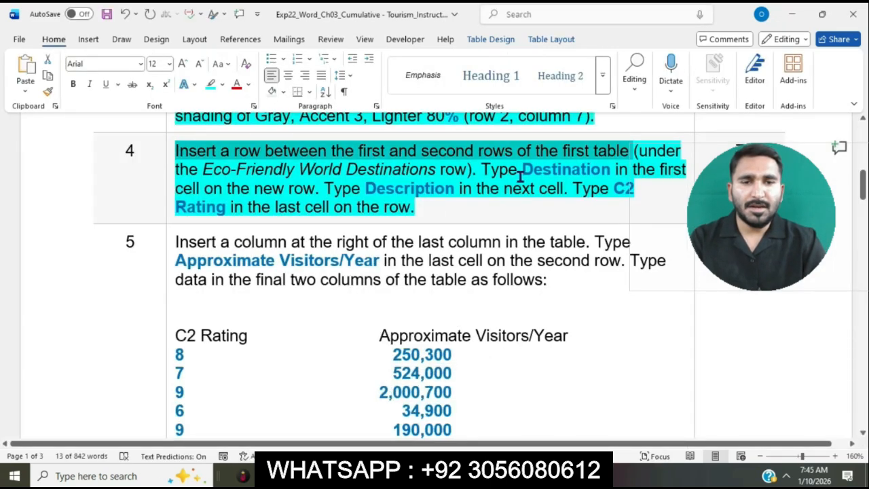
drag(524, 169, 613, 171)
key(ctrl+c)
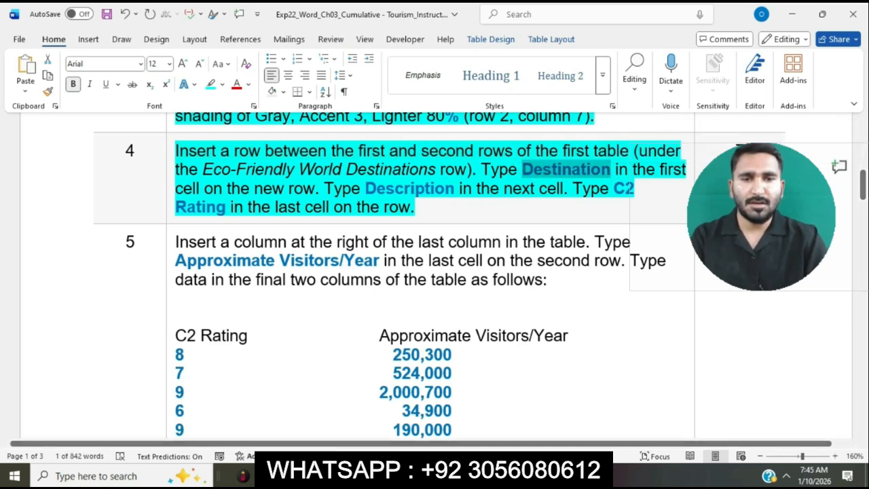
mouse_move(523, 476)
click(569, 441)
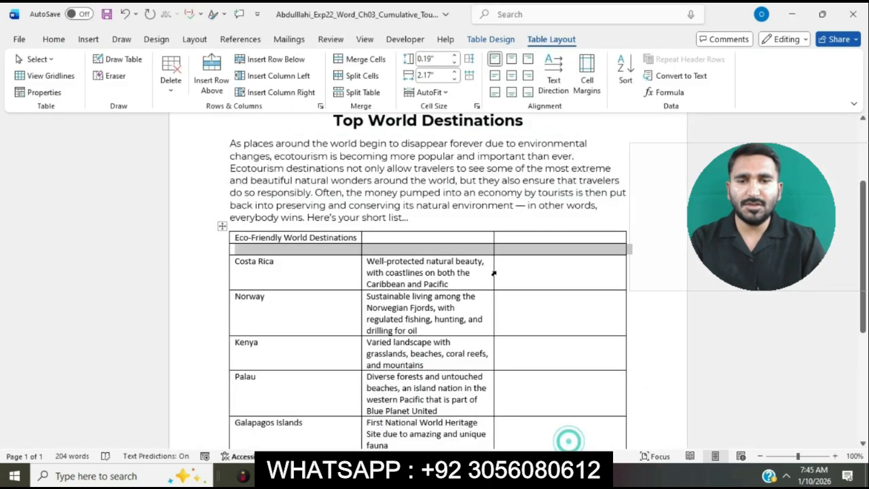
click(323, 248)
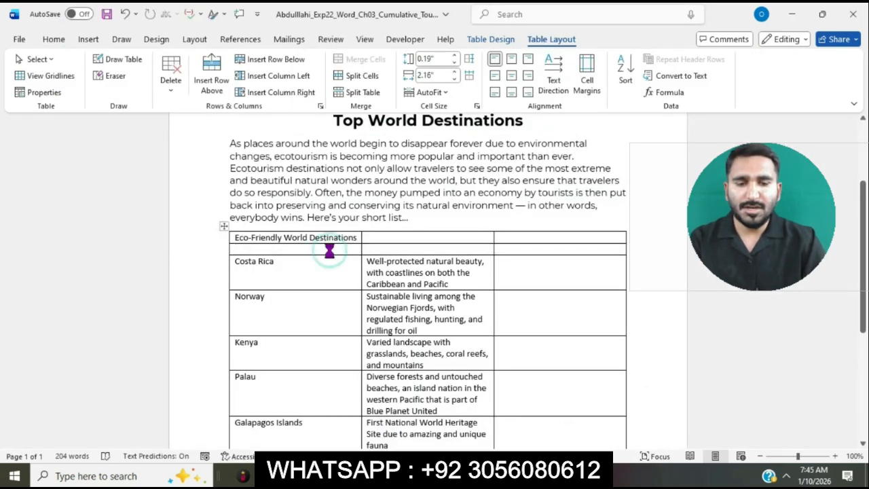
key(ctrl+v)
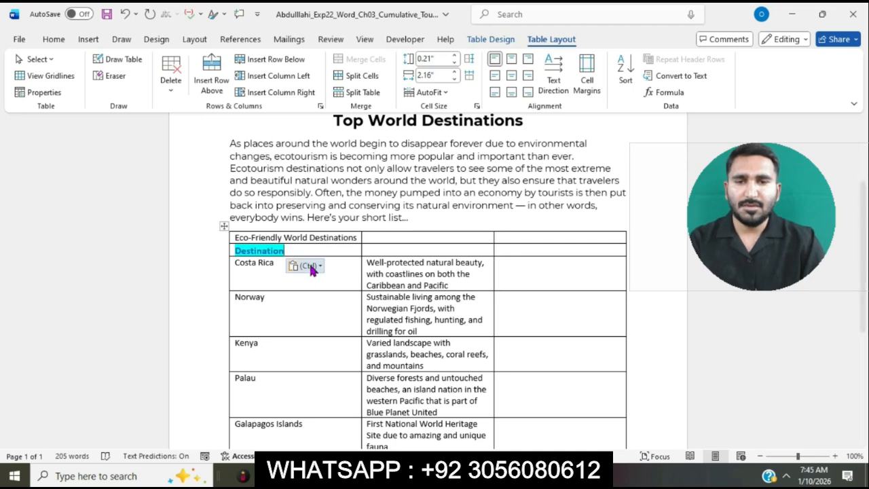
click(311, 265)
click(374, 303)
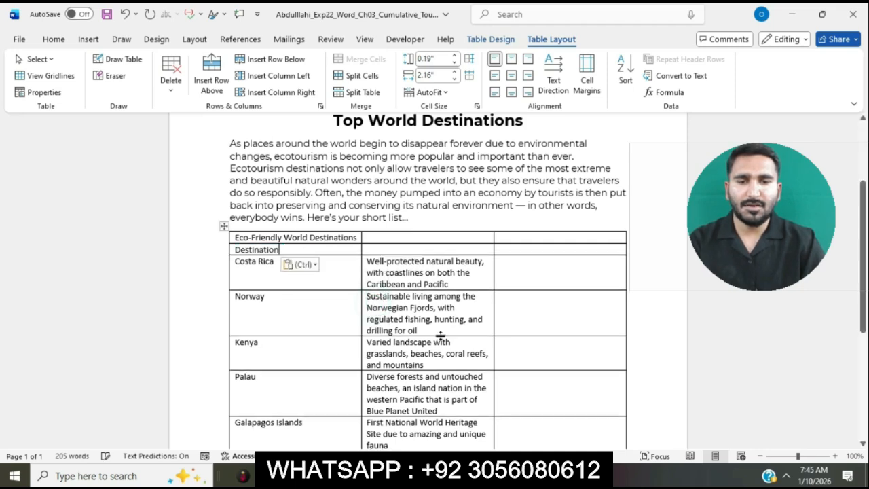
- Copy "Description" from the step 4 instructions and paste it as text only into the new row's second cell in the Tourism document
mouse_move(529, 475)
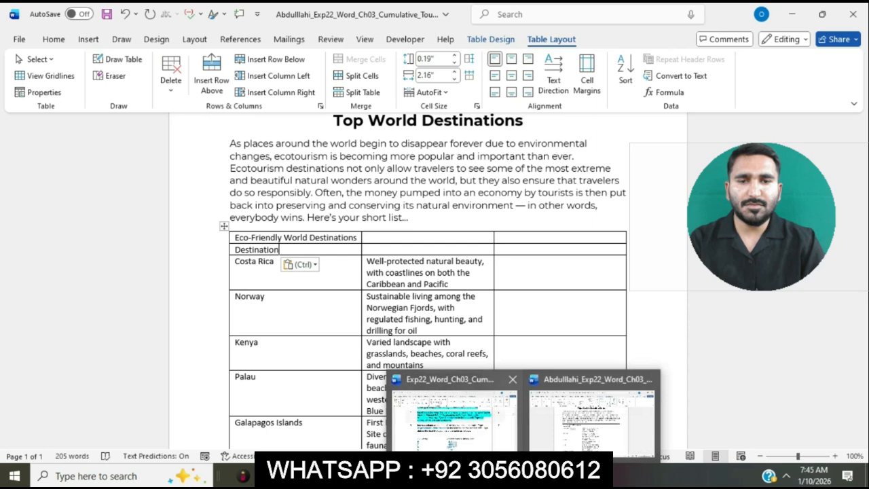
click(499, 444)
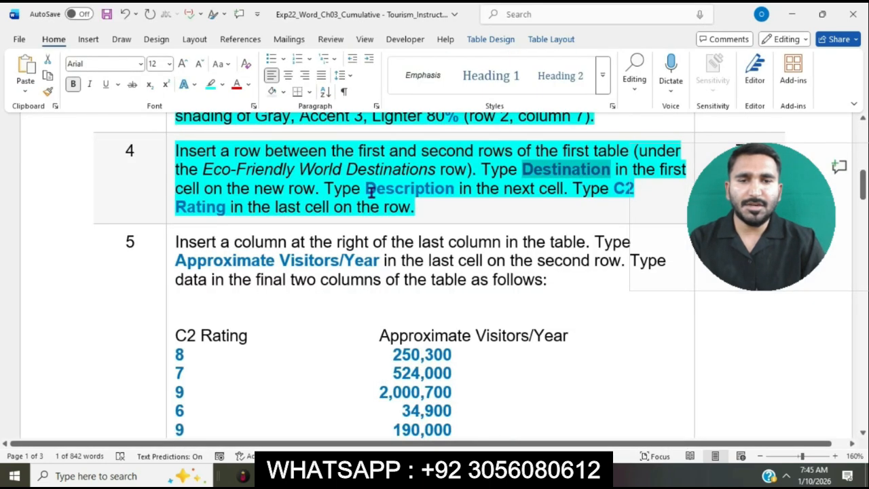
drag(367, 188, 457, 193)
key(ctrl+c)
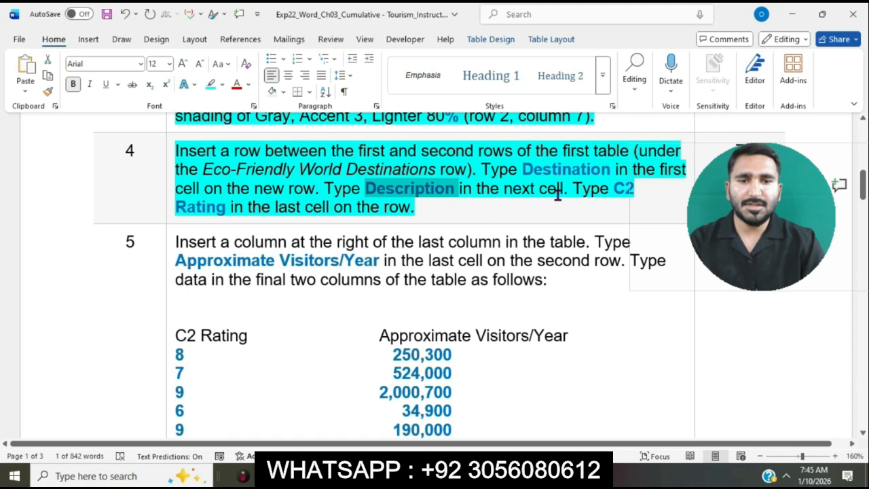
mouse_move(529, 476)
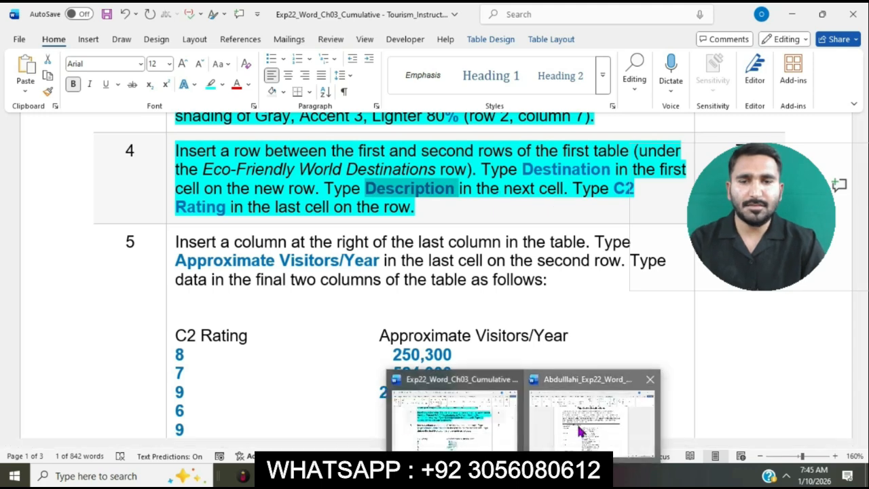
click(578, 425)
click(426, 249)
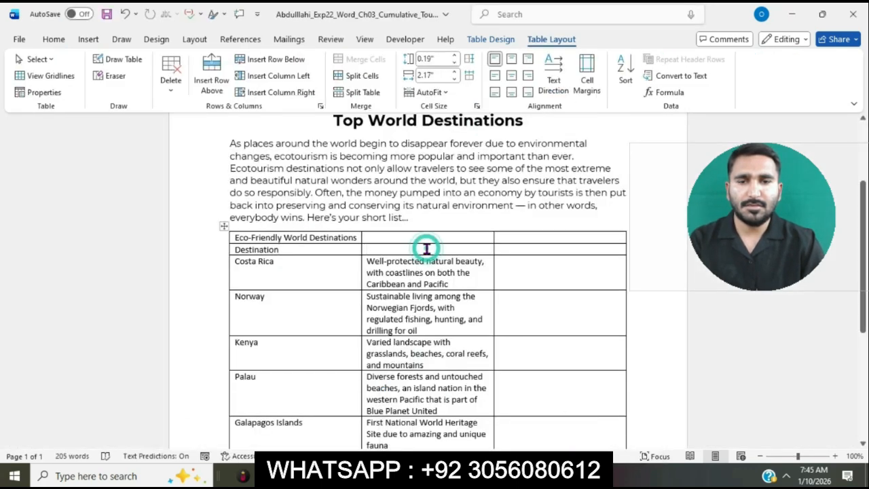
key(ctrl+v)
click(441, 267)
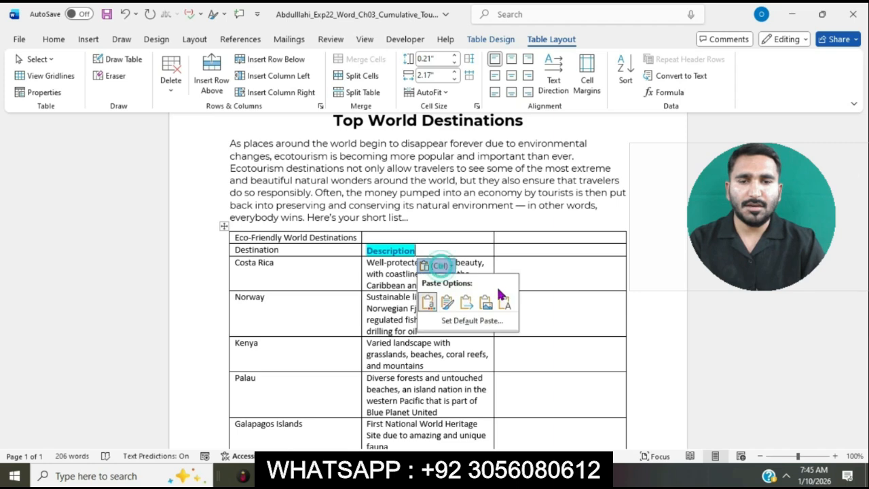
click(504, 303)
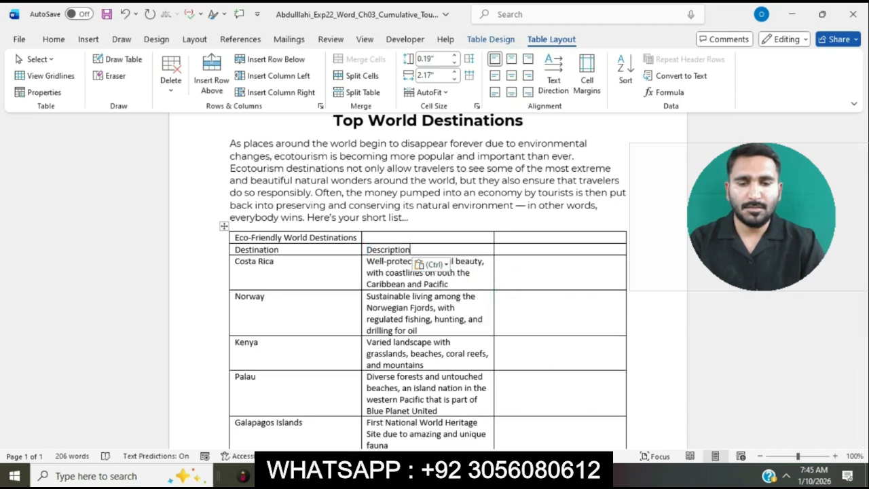
- Copy "C2 Rating" from the step 4 instructions and paste it as text only into the new row's last cell in the Tourism document
mouse_move(519, 475)
click(499, 424)
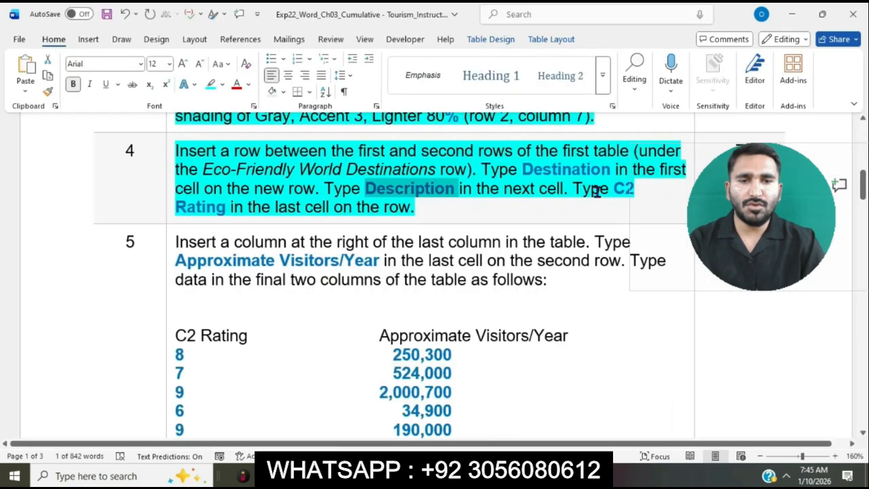
drag(619, 189, 228, 206)
key(ctrl+c)
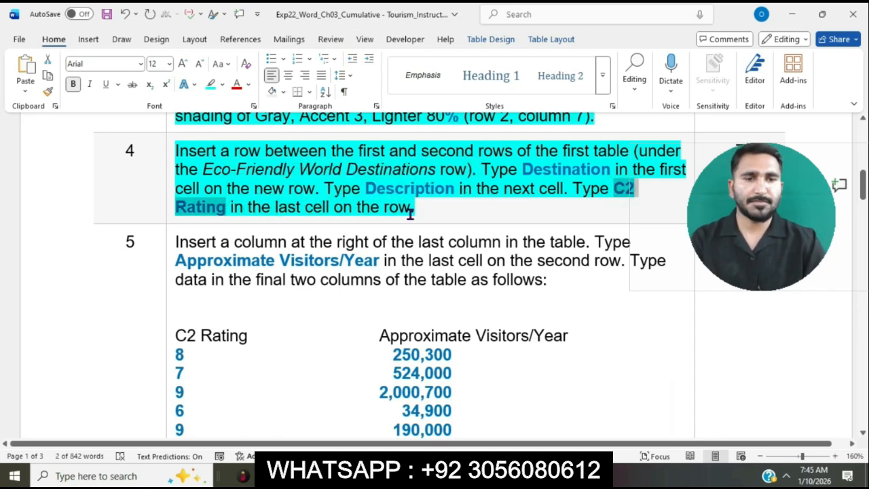
click(524, 475)
click(582, 427)
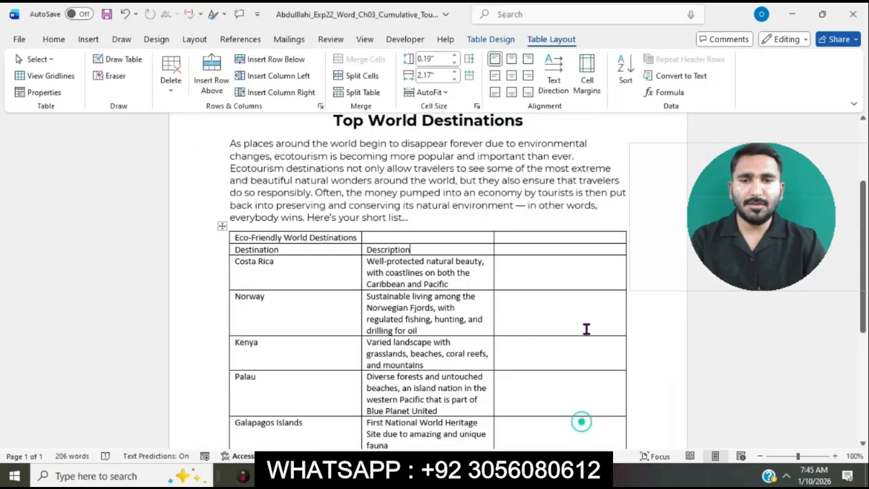
click(543, 247)
key(ctrl+v)
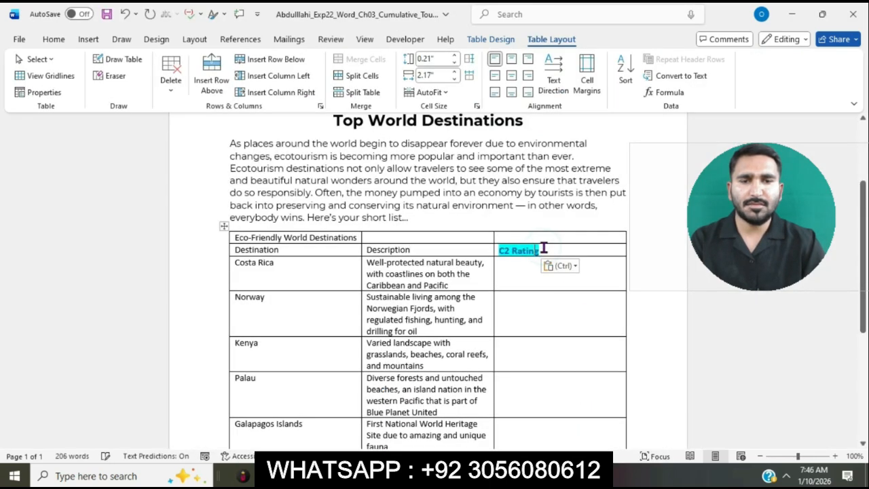
click(576, 266)
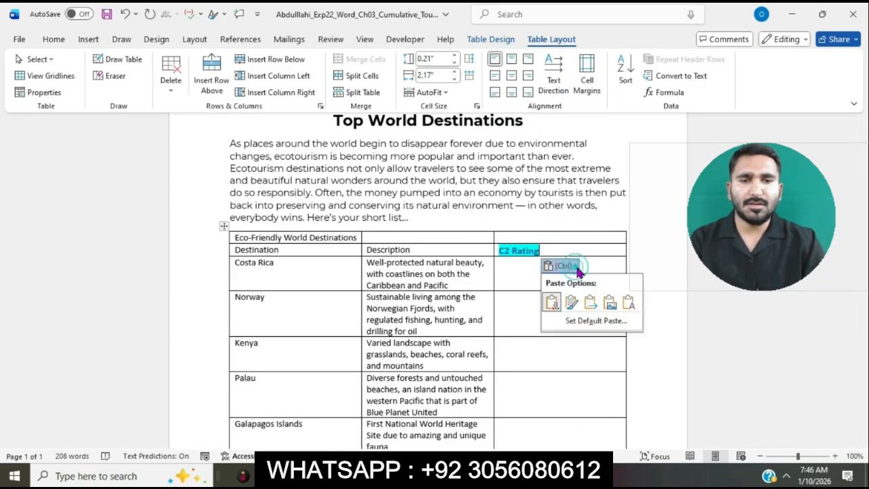
click(628, 303)
- Go back to the instructions document and highlight the whole step 5 text, including its data list, in turquoise
mouse_move(448, 475)
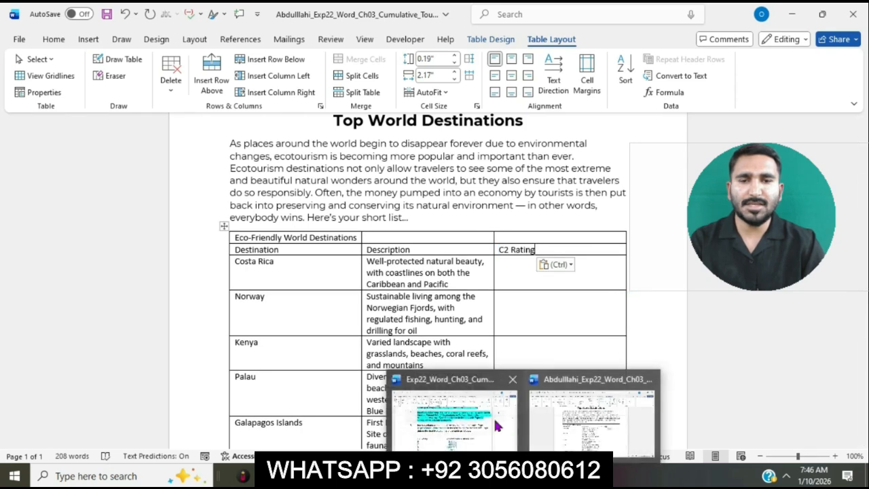
click(490, 413)
click(488, 202)
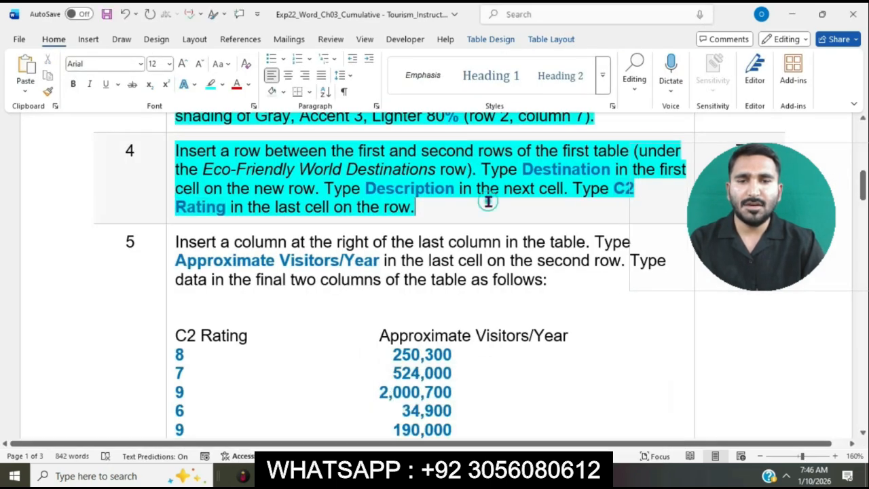
scroll(489, 201, down, 3)
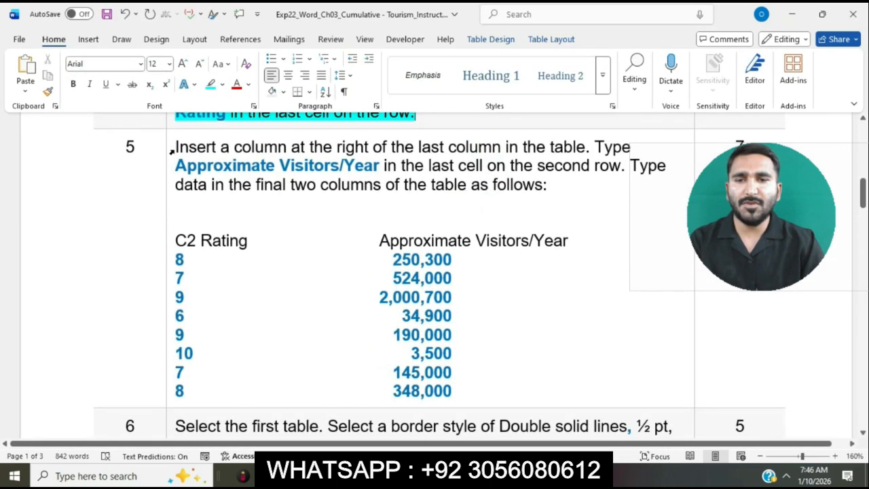
click(168, 151)
click(229, 129)
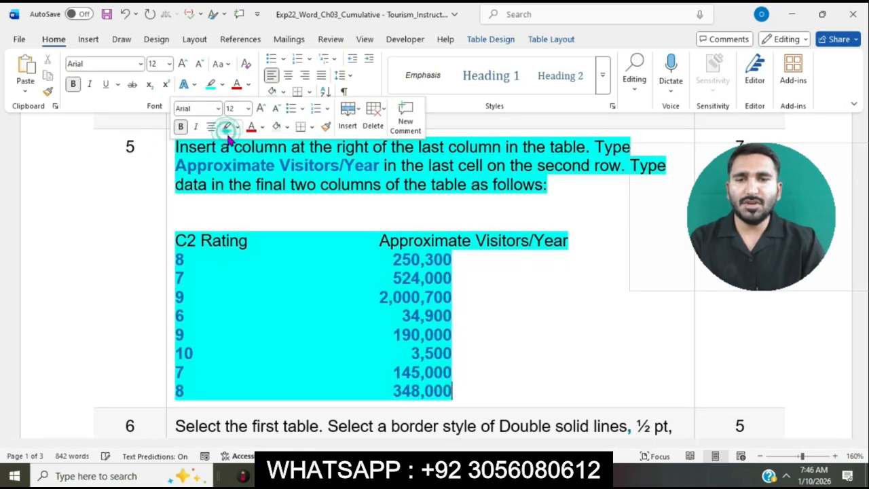
click(265, 212)
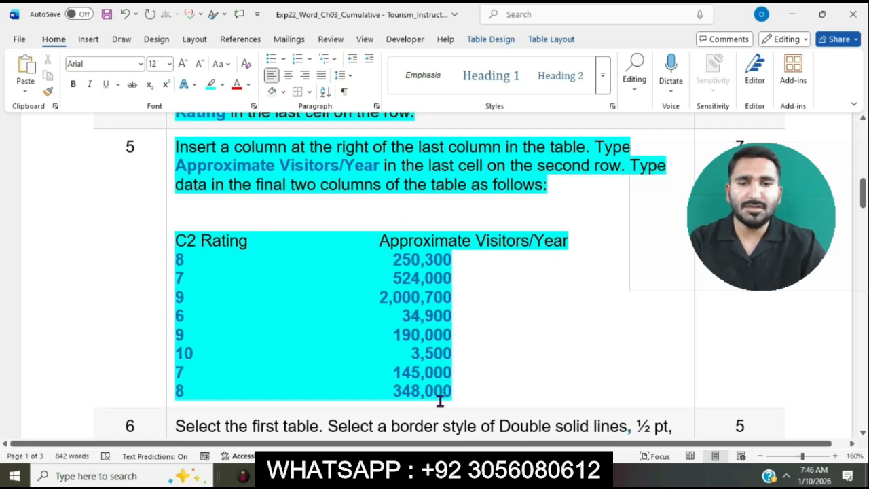
- Switch to the Tourism document and insert a new column to the right of the C2 Rating column in the first table
drag(177, 147, 585, 148)
click(588, 435)
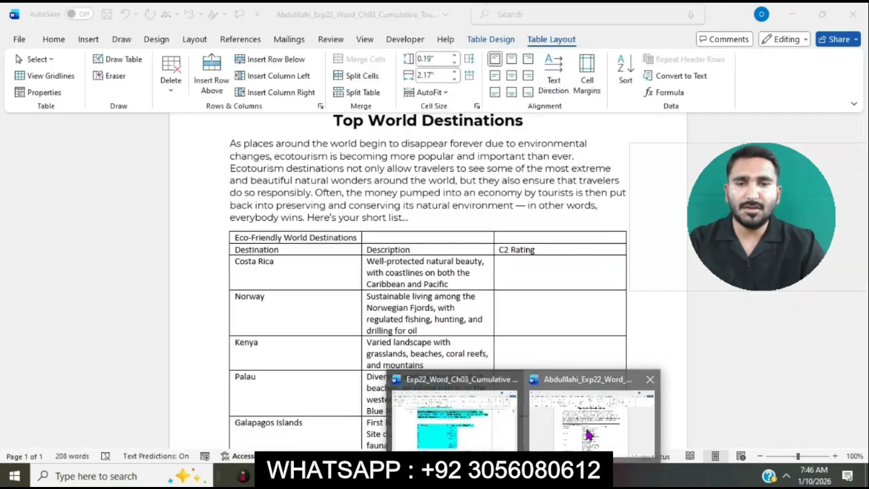
click(564, 236)
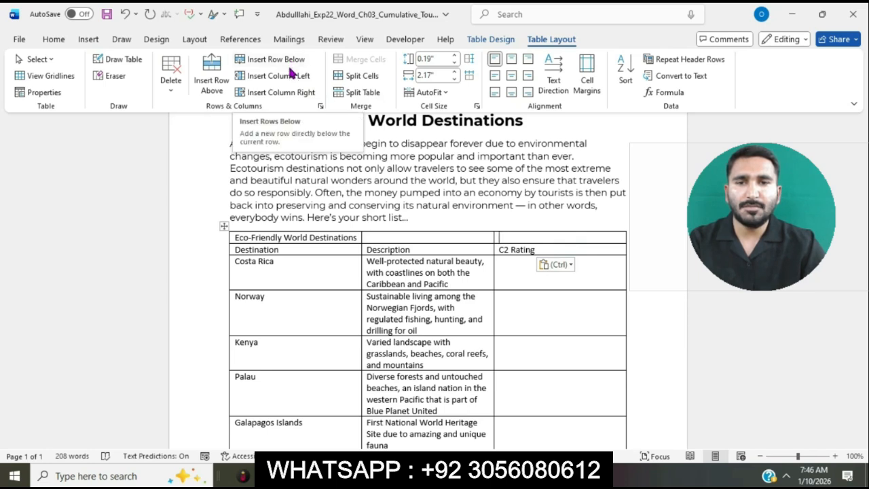
click(294, 97)
- Copy "Approximate Visitors/Year" from the step 5 instructions and paste it as text only into the last cell of the Tourism table's second row
mouse_move(523, 475)
click(494, 421)
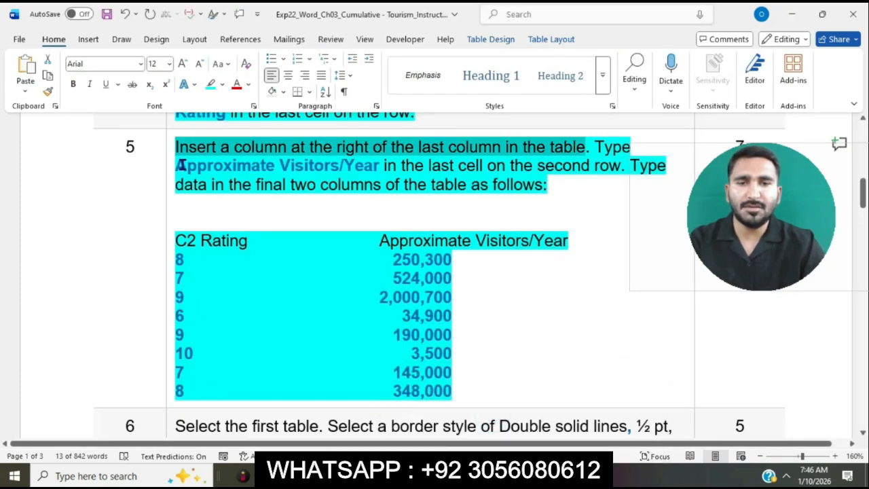
drag(178, 165, 378, 165)
key(ctrl+c)
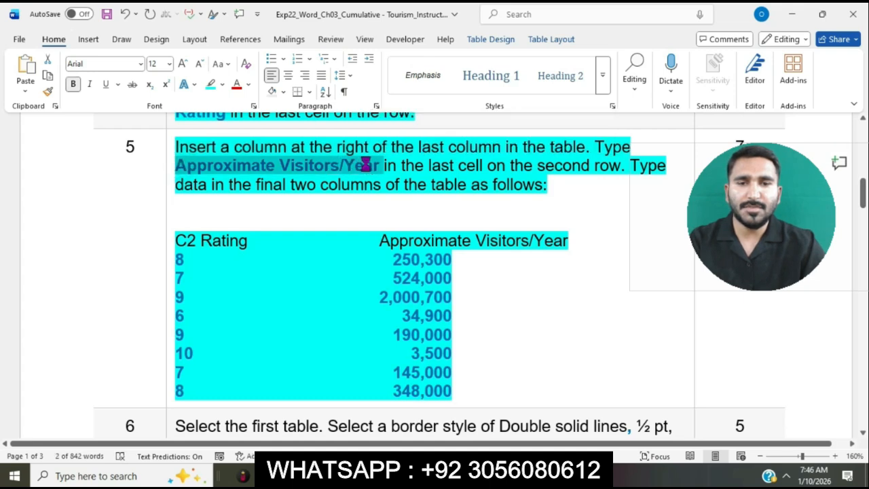
mouse_move(522, 475)
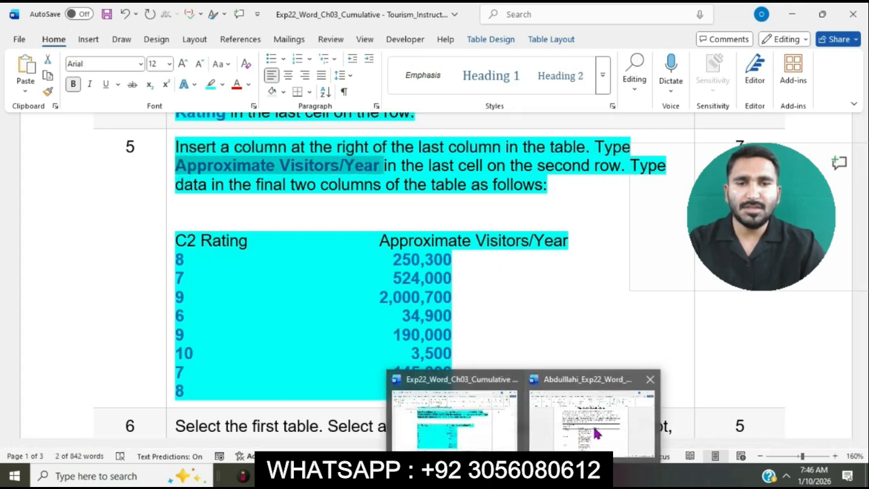
click(592, 424)
click(570, 263)
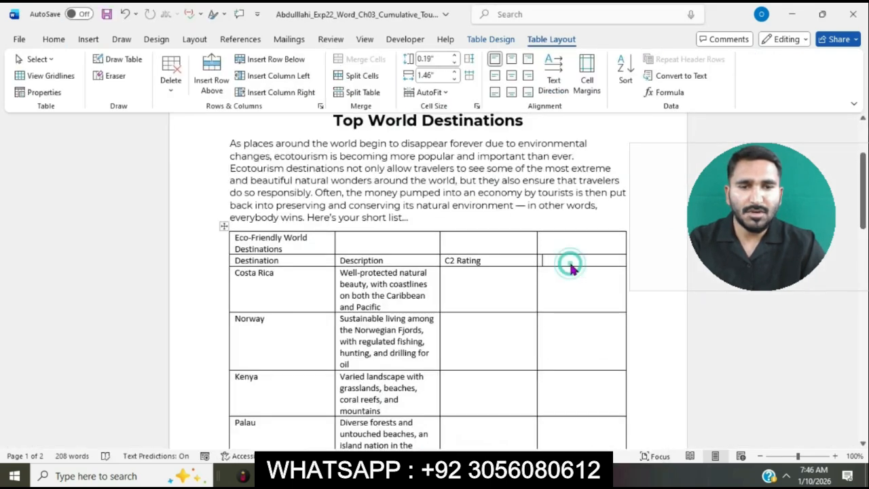
key(ctrl+v)
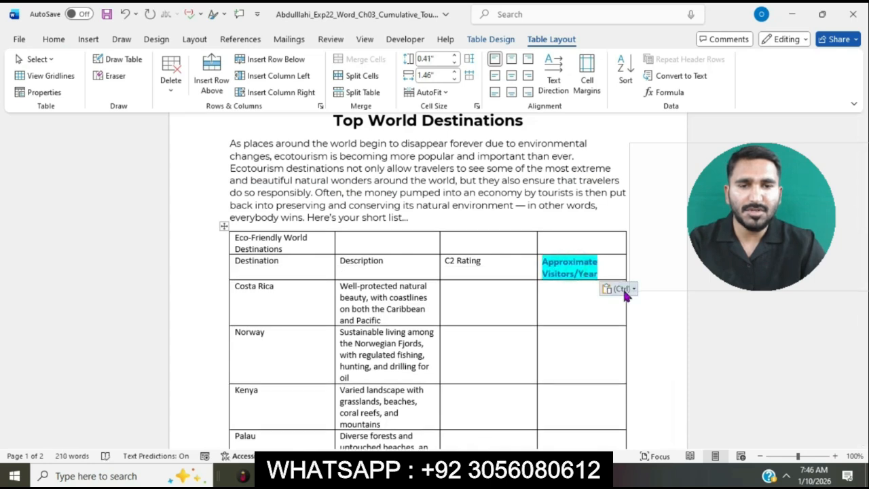
click(618, 288)
click(691, 332)
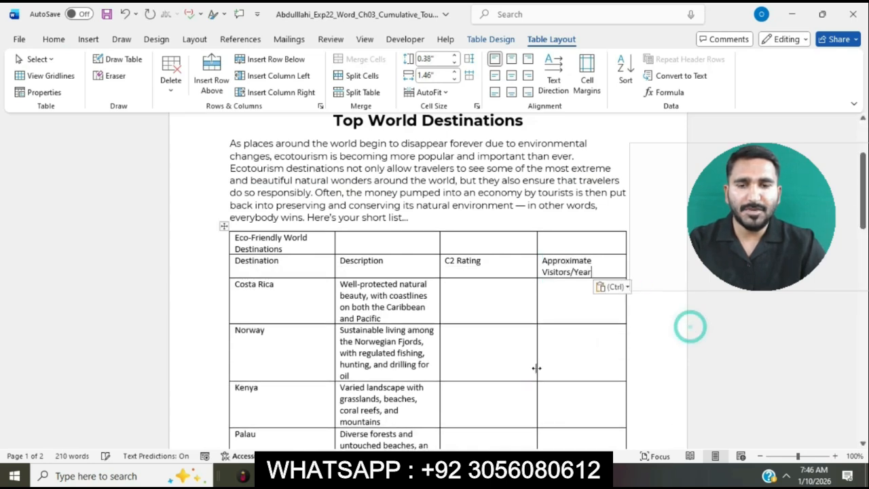
- Following the step 5 data list, enter the C2 Rating values 8 for Costa Rica, 7 for Norway, 9 for Kenya and 6 for Palau
mouse_move(523, 475)
click(490, 416)
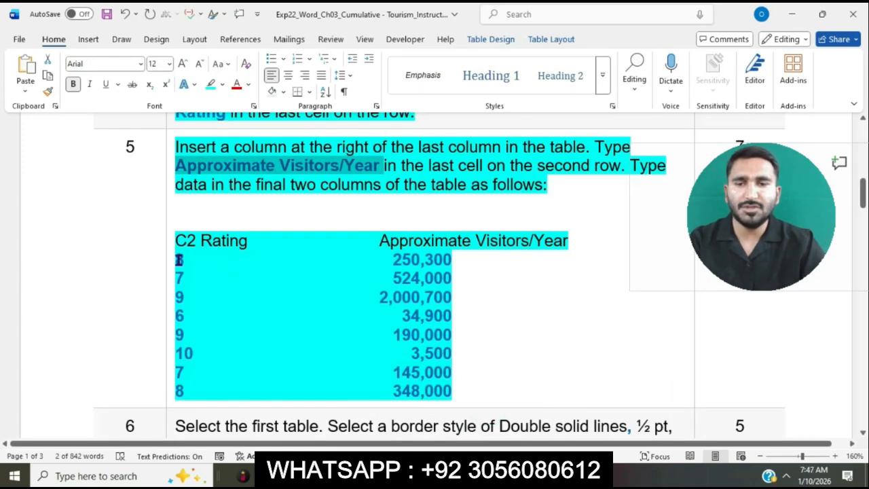
drag(179, 260, 180, 277)
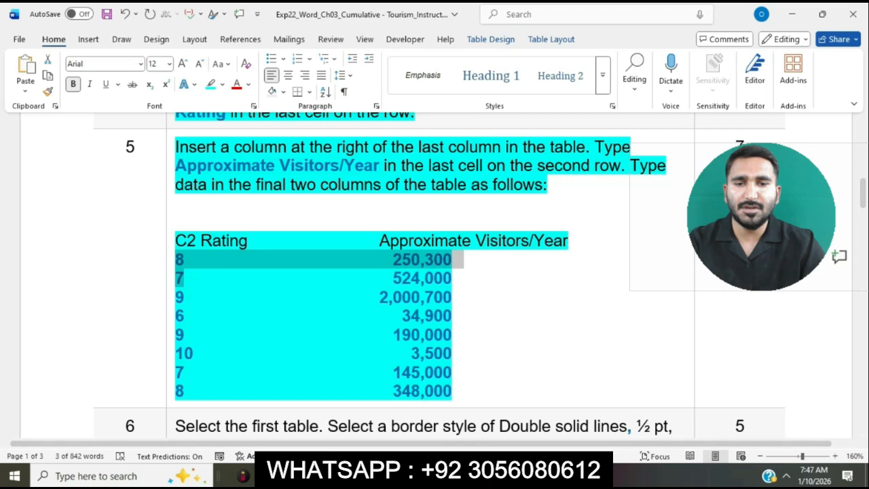
mouse_move(523, 475)
click(621, 415)
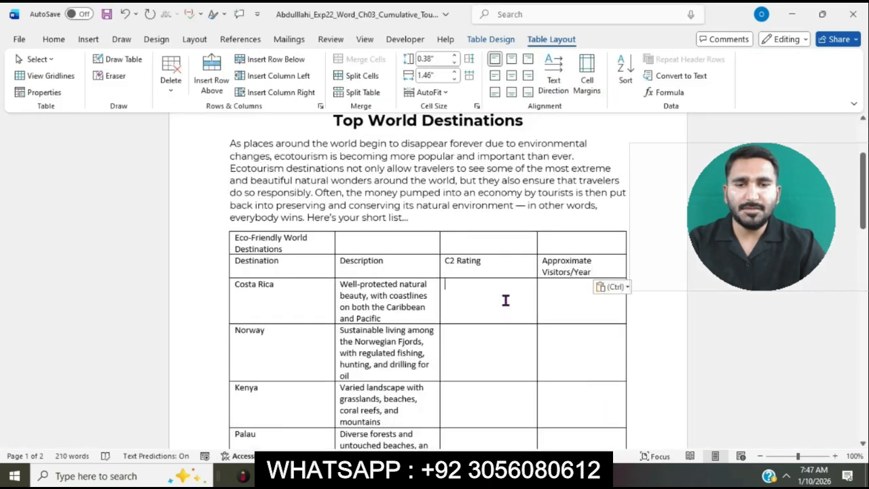
text(8)
click(498, 360)
text(7)
scroll(481, 315, down, 3)
text(9)
click(474, 311)
text(6)
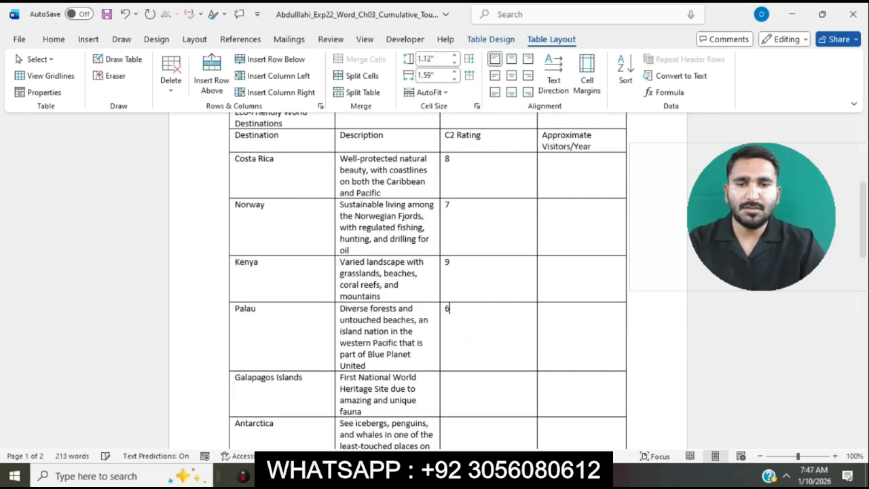
- Enter the remaining C2 Rating values from the step 5 list: Galapagos Islands 9, Antarctica 10, Iceland 7 and Amazon Rainforest 8
mouse_move(485, 475)
click(484, 420)
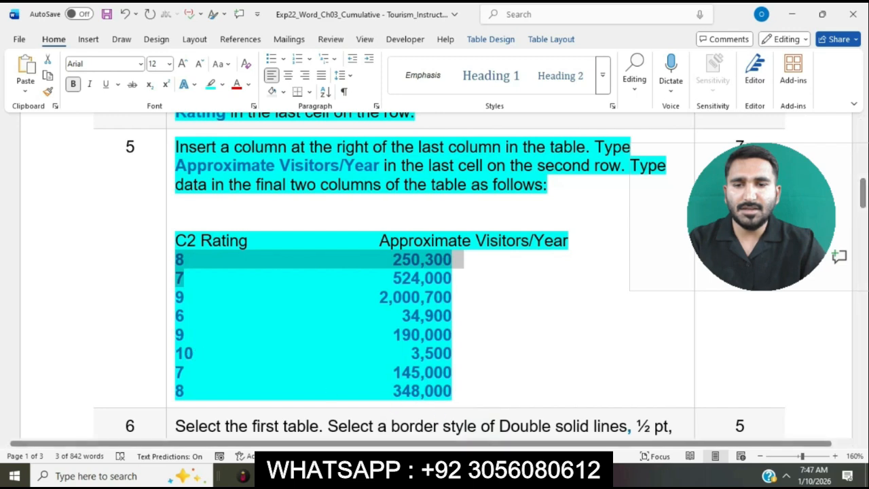
mouse_move(485, 475)
click(592, 407)
scroll(550, 339, down, 3)
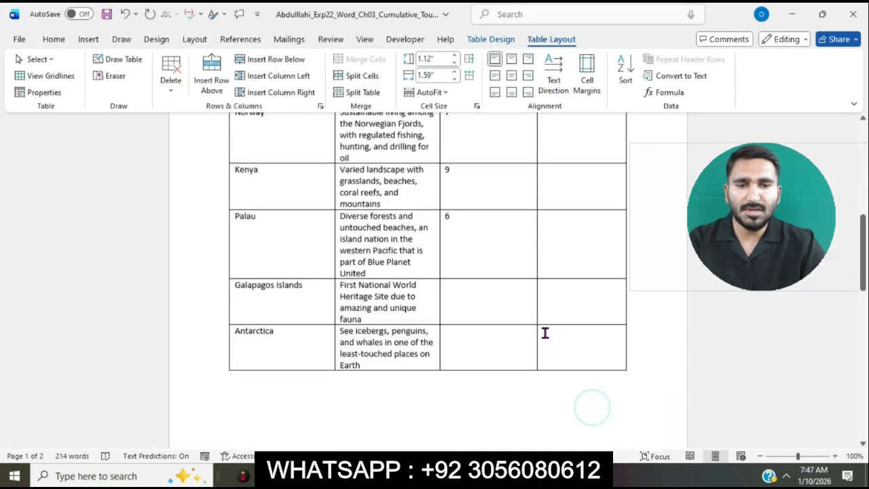
click(491, 254)
text(9)
click(475, 300)
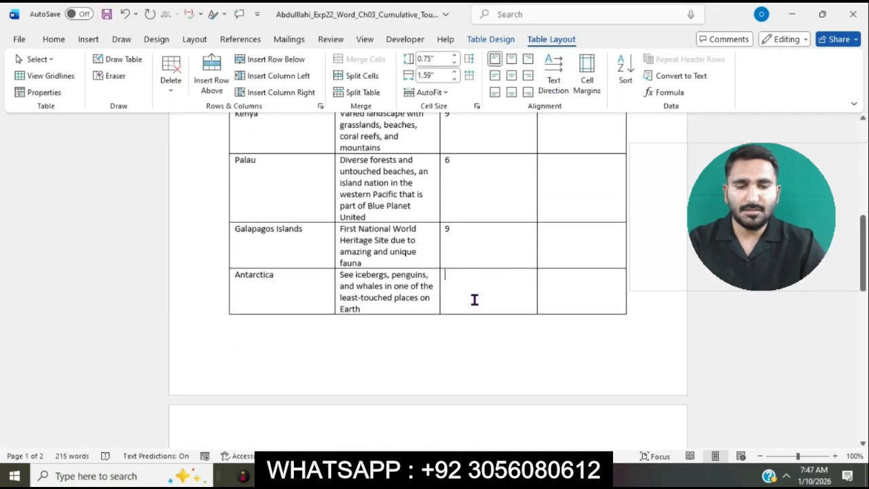
text(10)
scroll(438, 307, down, 5)
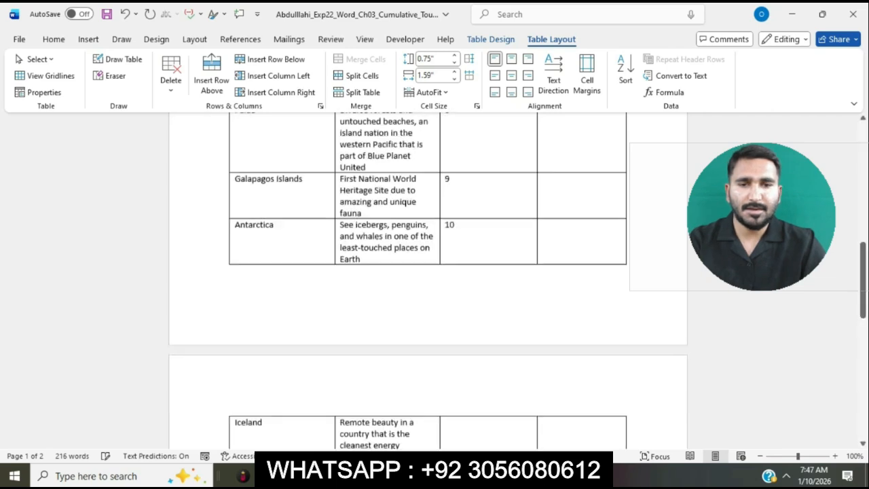
click(474, 257)
text(7)
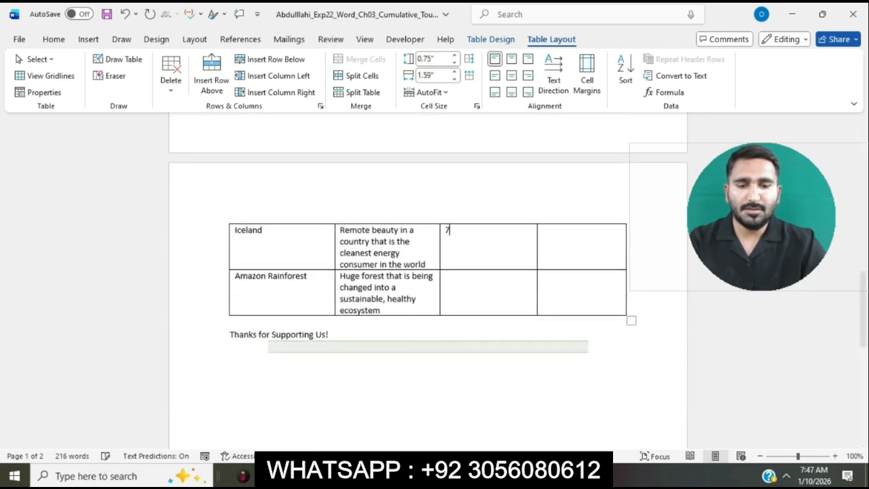
text(8)
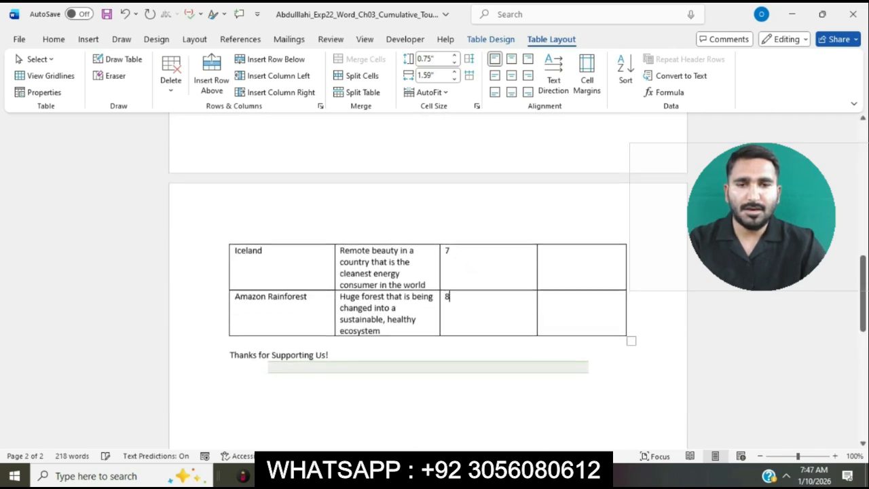
- Copy 250,300 from the step 5 data list and paste it as text only into Costa Rica's Approximate Visitors/Year cell
scroll(528, 281, up, 8)
click(576, 169)
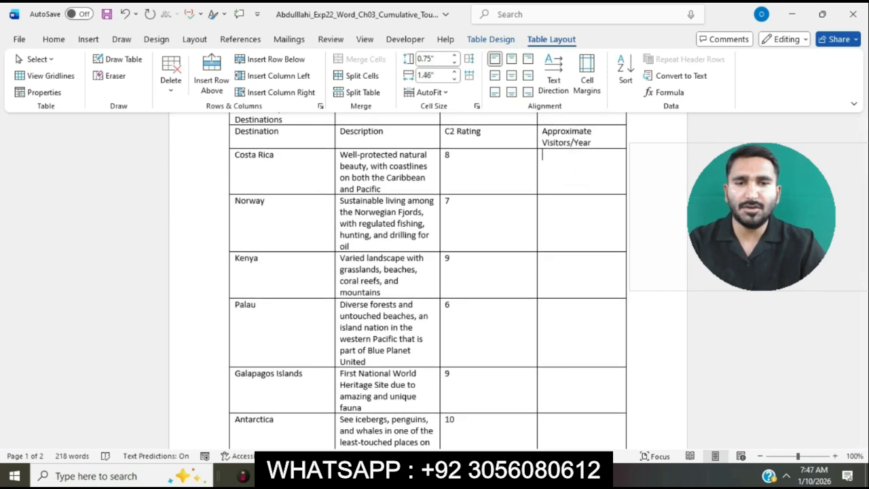
mouse_move(242, 475)
click(488, 431)
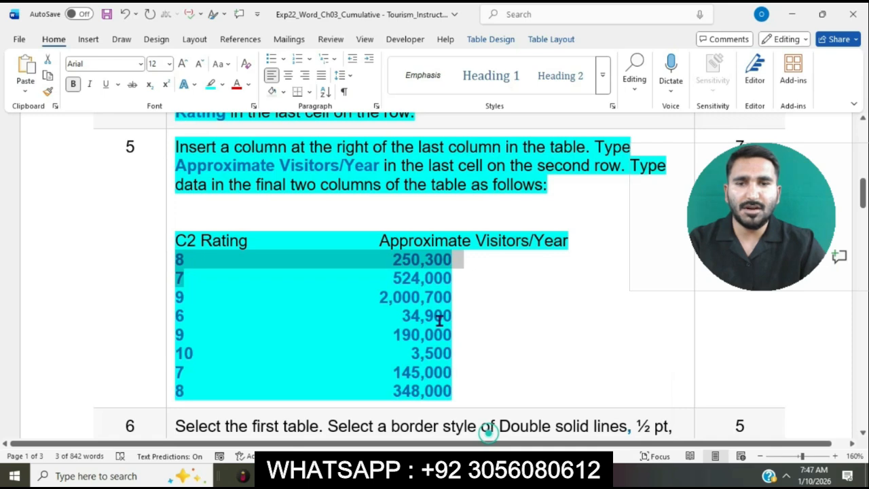
click(407, 265)
drag(396, 259, 445, 260)
key(ctrl+c)
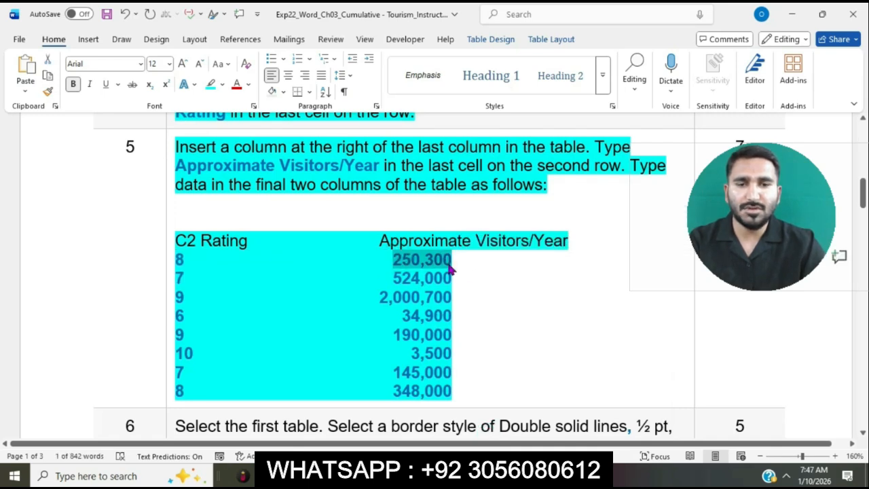
mouse_move(242, 476)
click(581, 424)
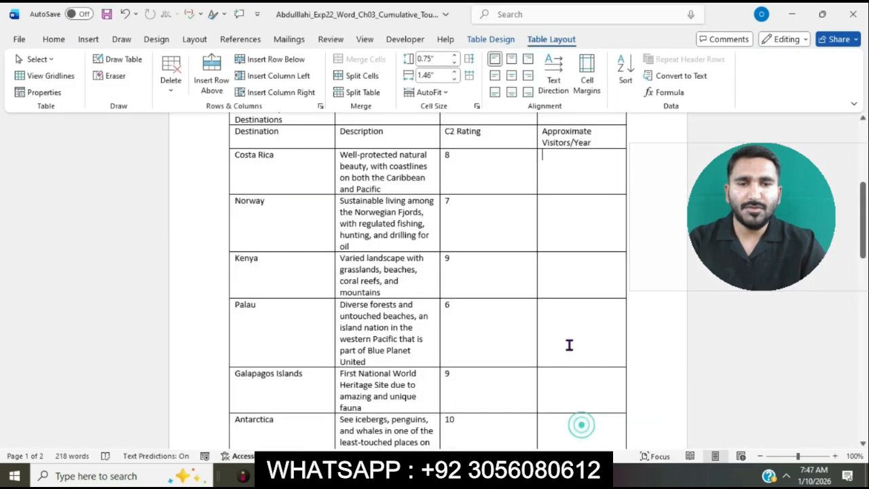
key(ctrl+v)
click(601, 175)
click(669, 209)
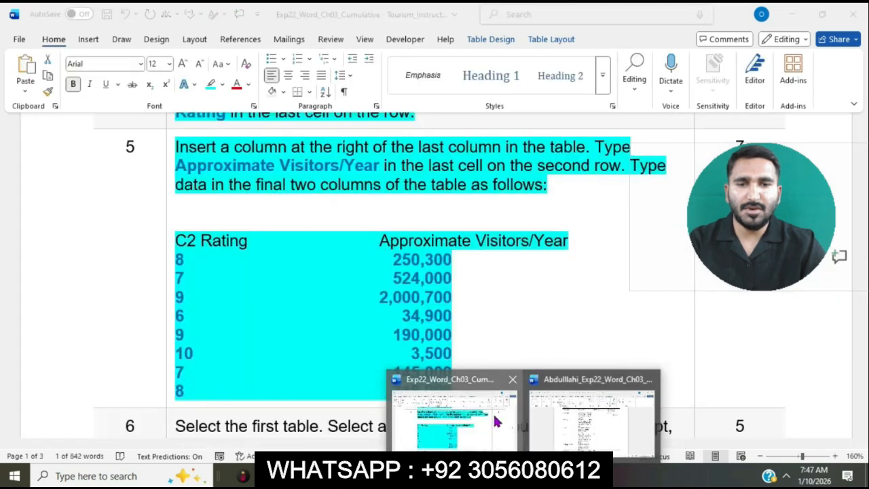
- Copy 524,000 from the step 5 data list and paste it as text only into Norway's Approximate Visitors/Year cell
click(493, 414)
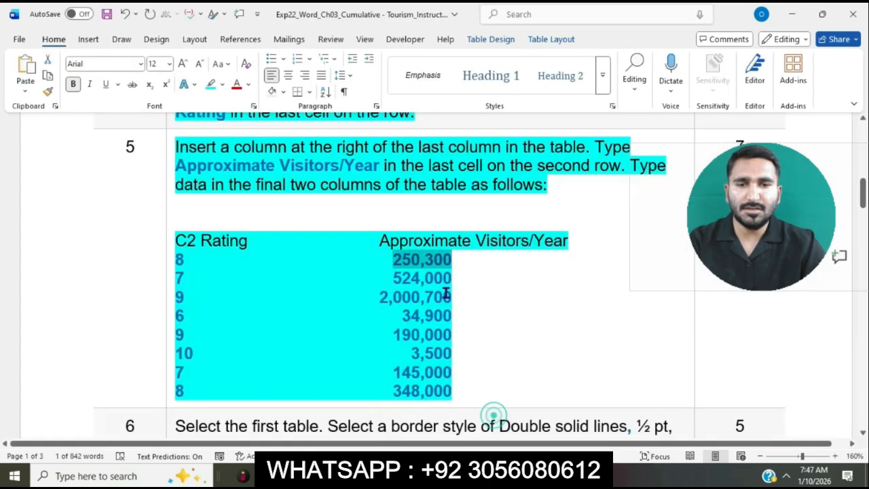
drag(393, 279, 448, 284)
key(ctrl+c)
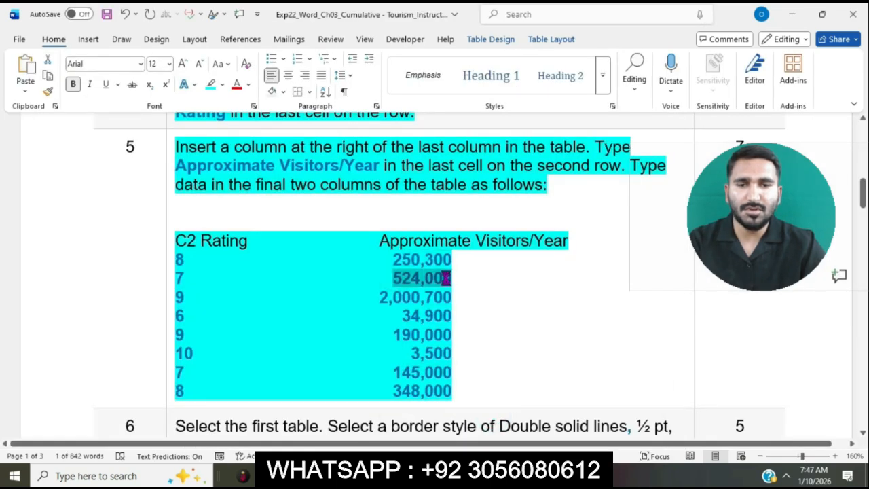
mouse_move(523, 476)
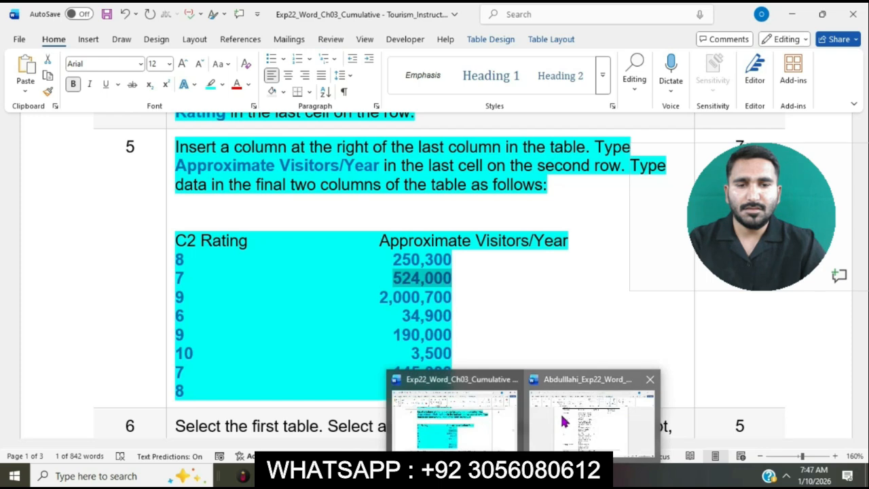
click(561, 416)
click(567, 217)
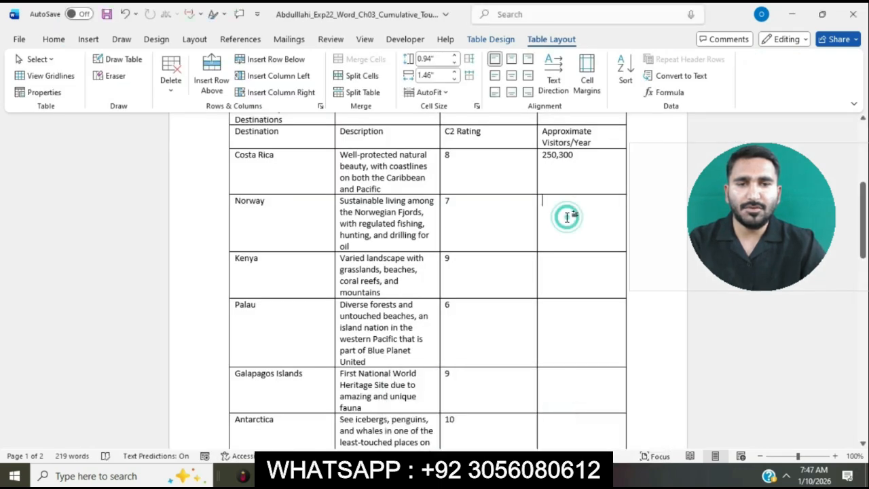
key(ctrl+v)
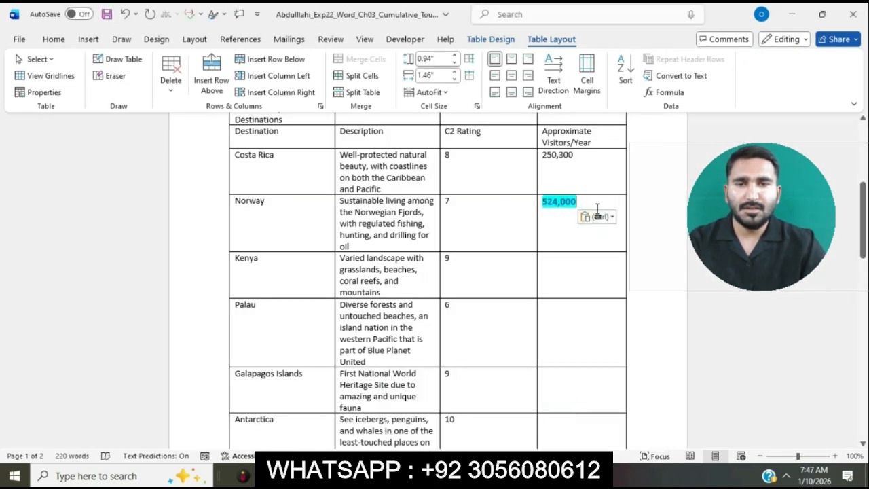
click(601, 216)
click(661, 255)
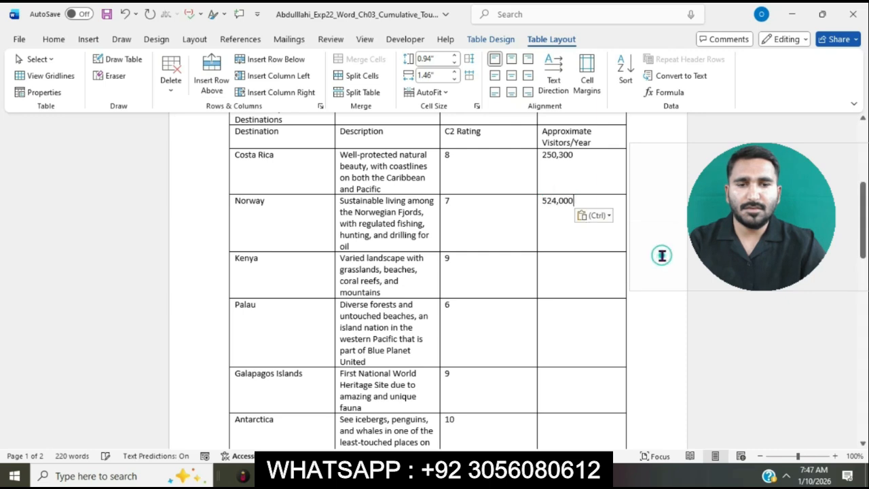
- Copy 2,000,700 from the step 5 data list and paste it as text only into Kenya's Approximate Visitors/Year cell
mouse_move(533, 476)
click(482, 406)
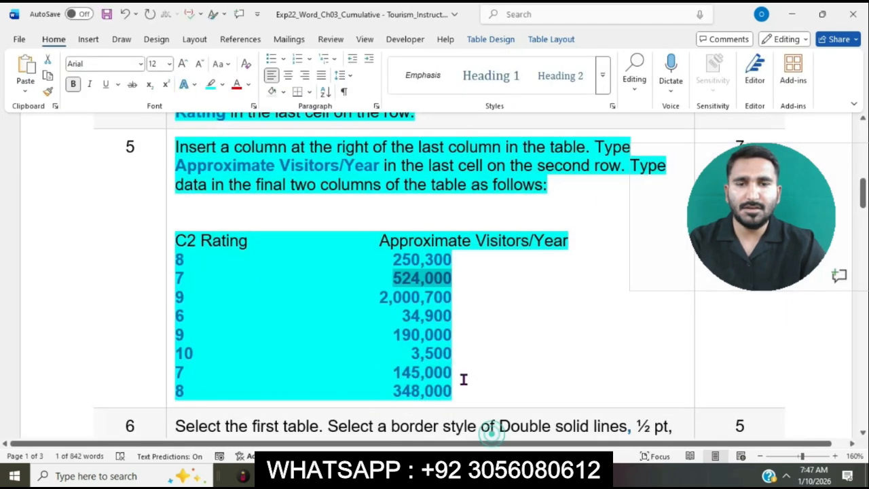
drag(382, 300, 438, 307)
key(ctrl+c)
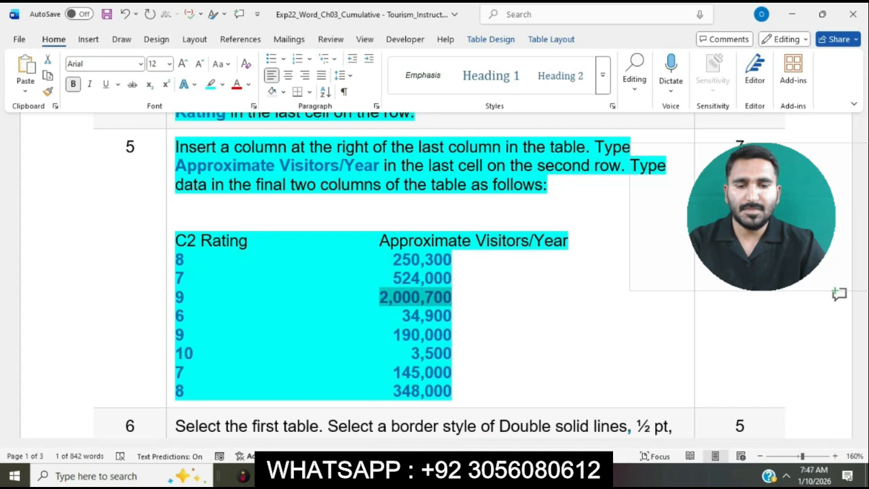
mouse_move(534, 475)
click(553, 428)
click(568, 278)
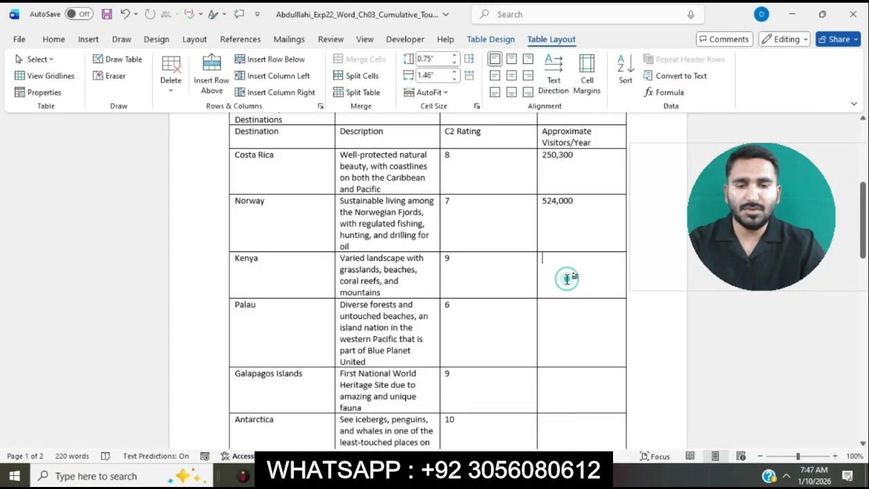
key(ctrl+v)
click(605, 274)
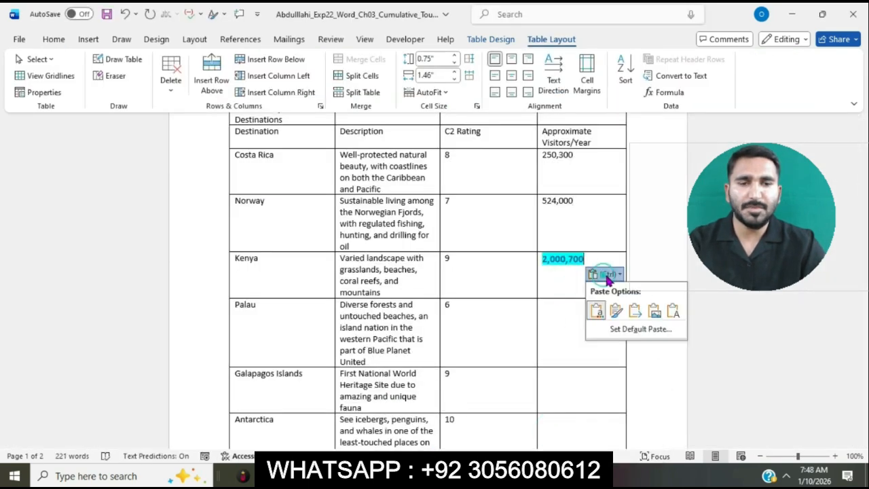
click(670, 311)
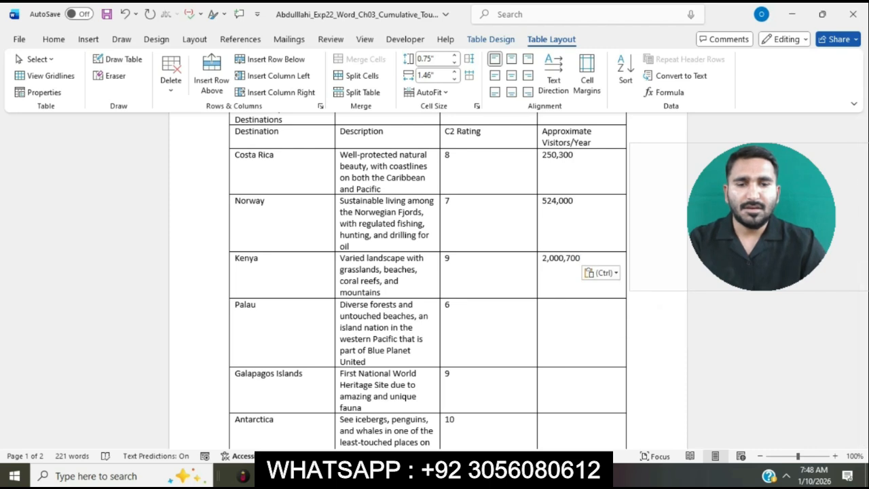
- Copy 34,900 from the step 5 data list and paste it as text only into Palau's Approximate Visitors/Year cell
mouse_move(534, 475)
click(497, 443)
scroll(486, 279, down, 3)
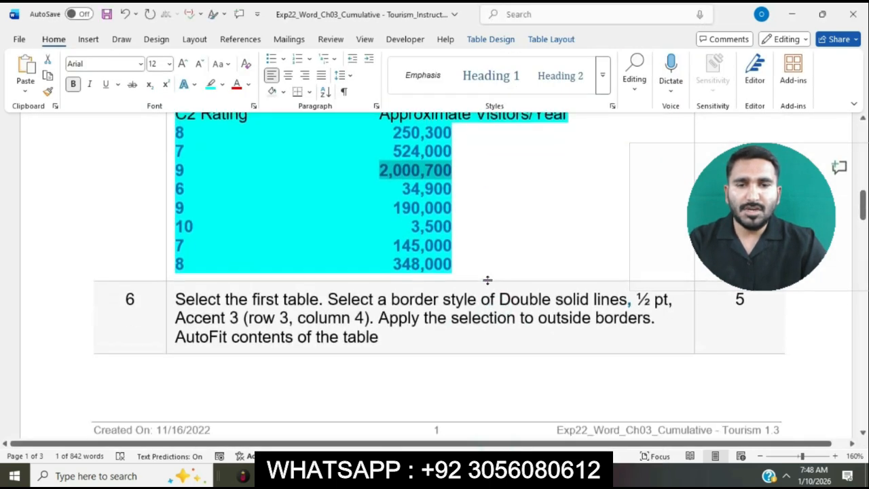
drag(404, 188, 442, 187)
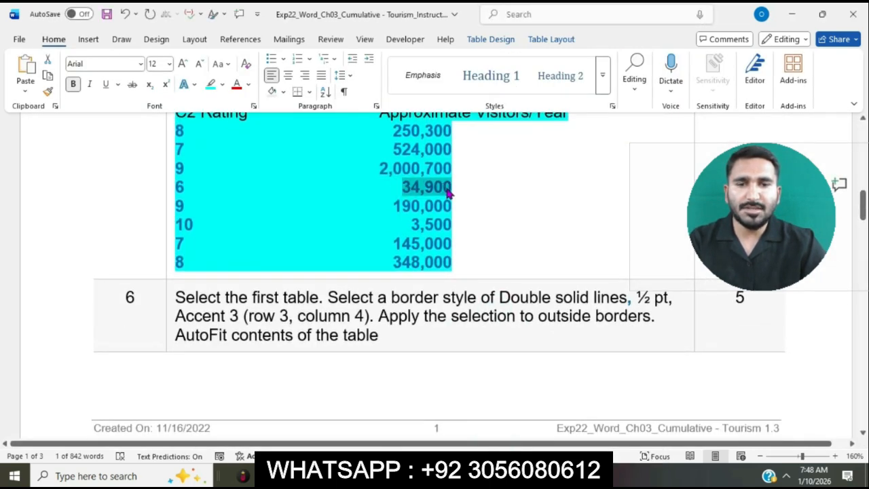
mouse_move(524, 475)
click(597, 428)
click(583, 326)
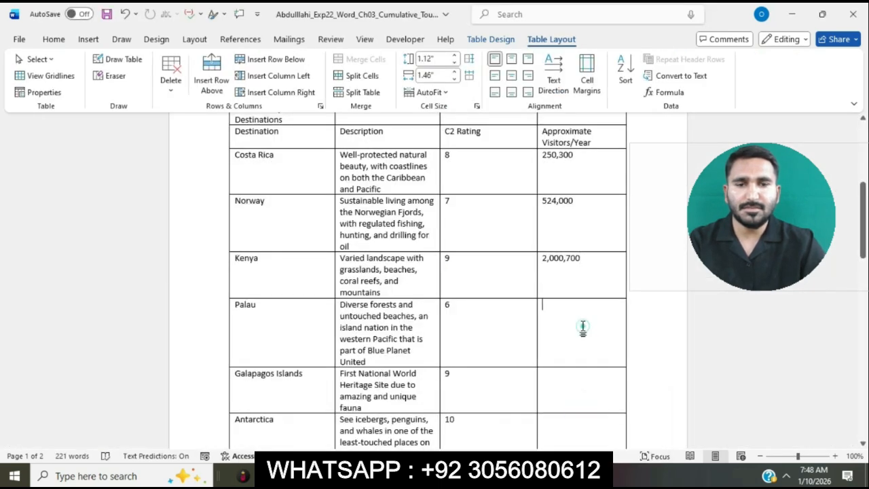
text(34,900)
click(589, 321)
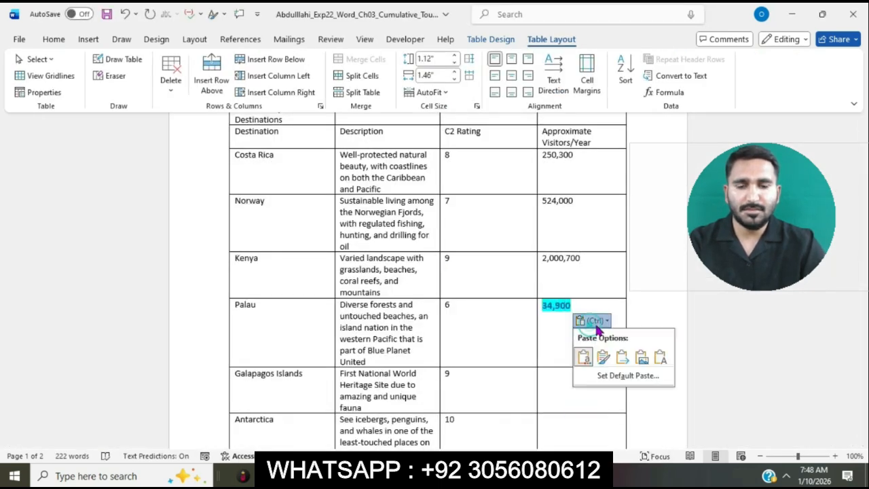
click(660, 358)
- Copy 190,000 from the step 5 data list and paste it as text only into Galapagos Islands' Approximate Visitors/Year cell
scroll(502, 258, down, 4)
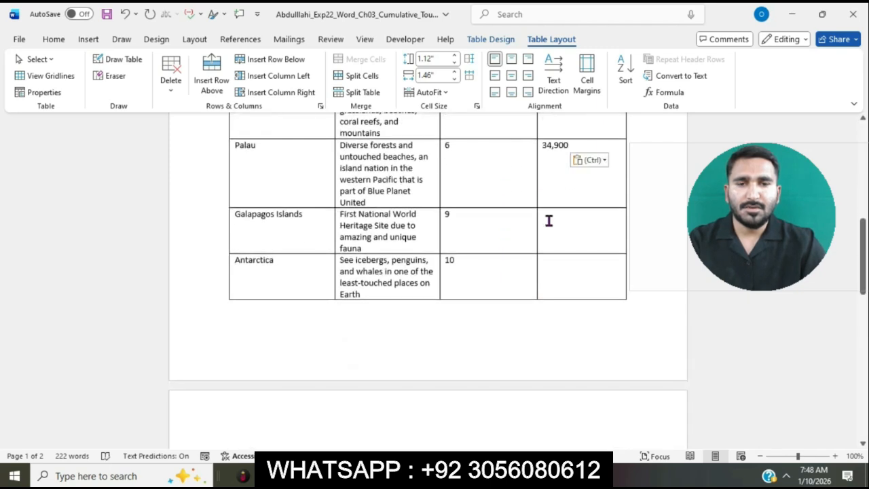
mouse_move(524, 475)
click(484, 391)
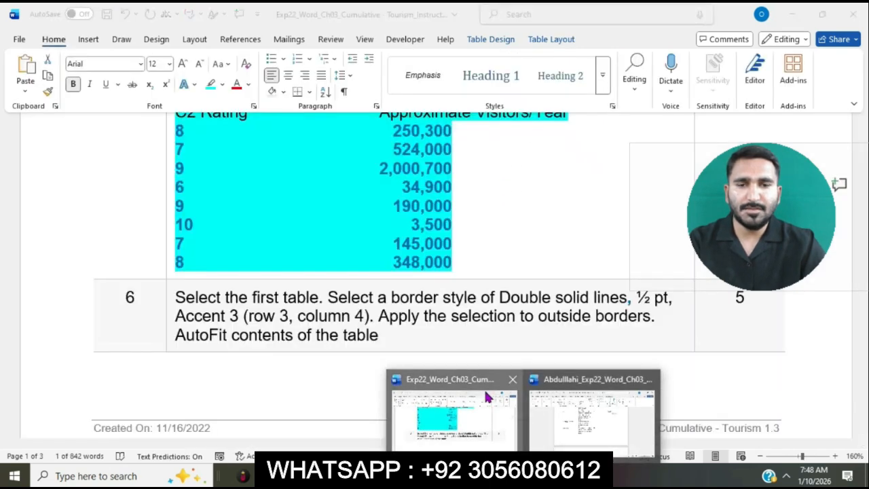
drag(395, 205, 440, 212)
key(ctrl+c)
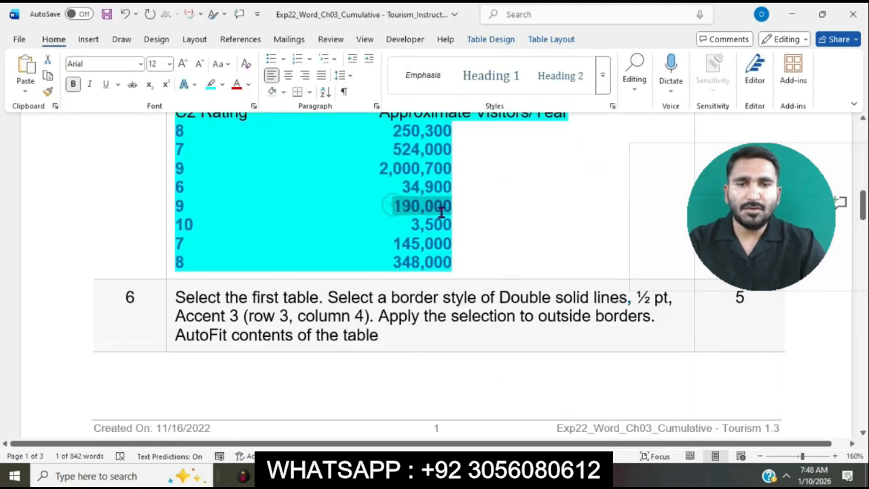
mouse_move(525, 476)
click(584, 431)
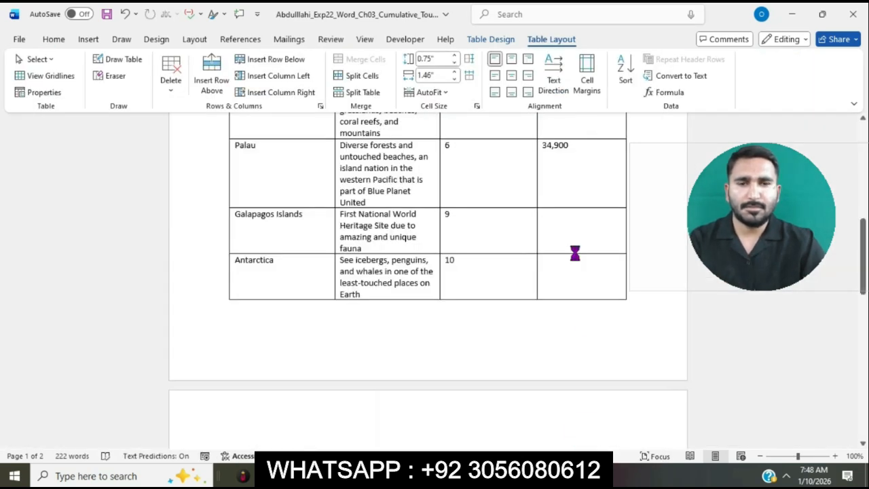
key(ctrl+v)
click(598, 231)
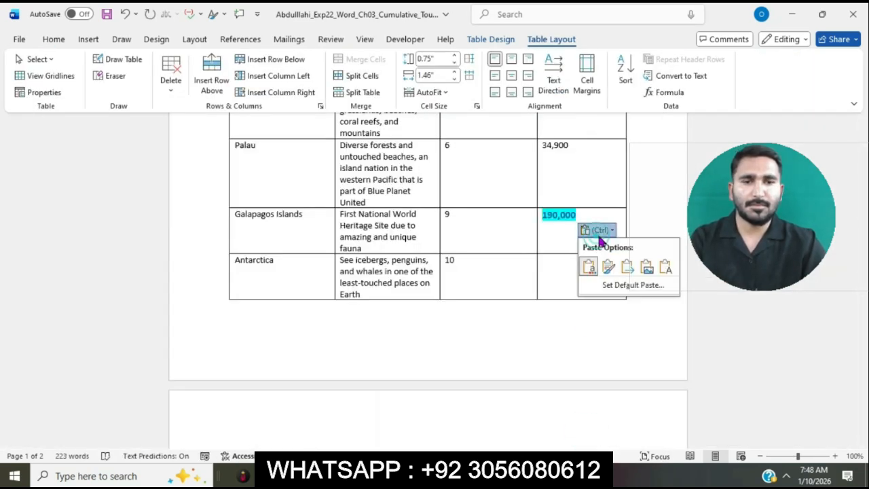
click(664, 266)
- Copy 3,500 from the step 5 data list and paste it as text only into Antarctica's Approximate Visitors/Year cell
mouse_move(524, 476)
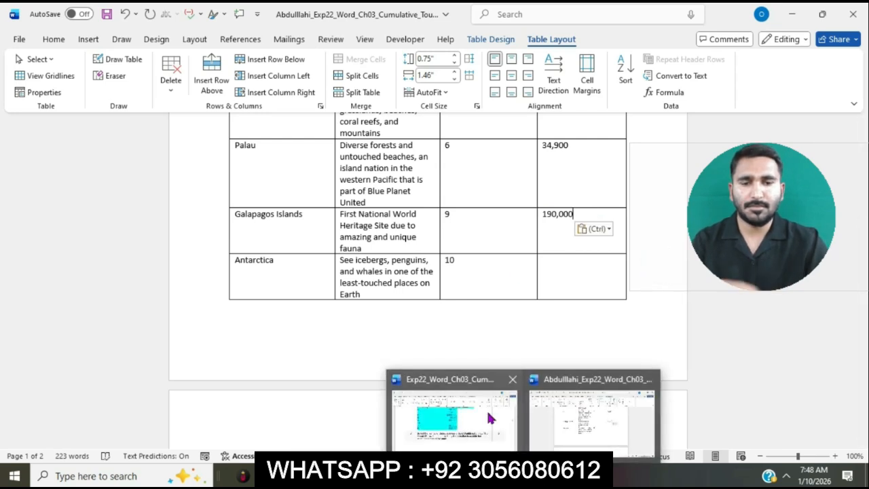
click(455, 424)
drag(412, 226, 455, 226)
key(ctrl+c)
mouse_move(524, 475)
click(576, 425)
click(572, 266)
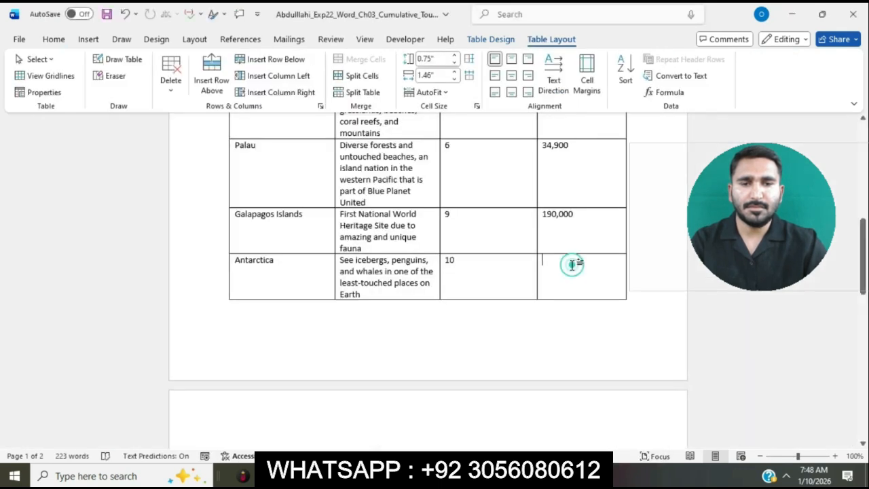
key(ctrl+v)
click(588, 279)
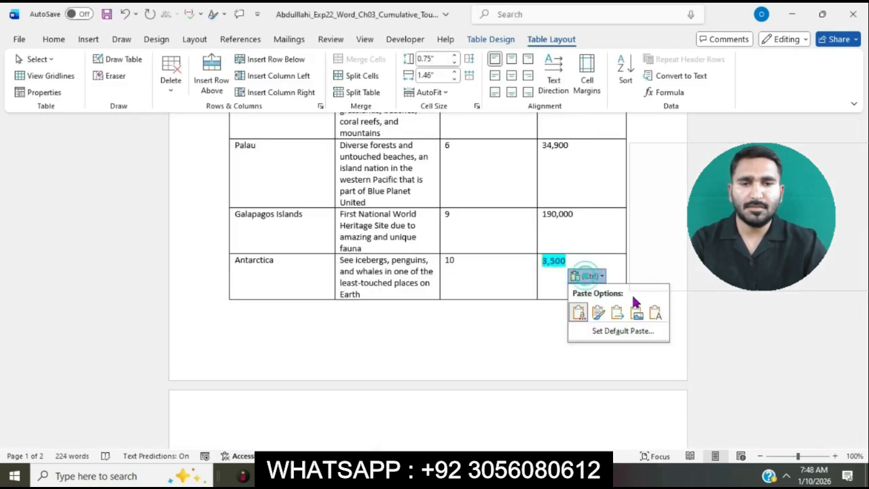
click(656, 310)
- Copy 145,000 from the step 5 data list and paste it as text only into Iceland's Approximate Visitors/Year cell
scroll(482, 385, down, 3)
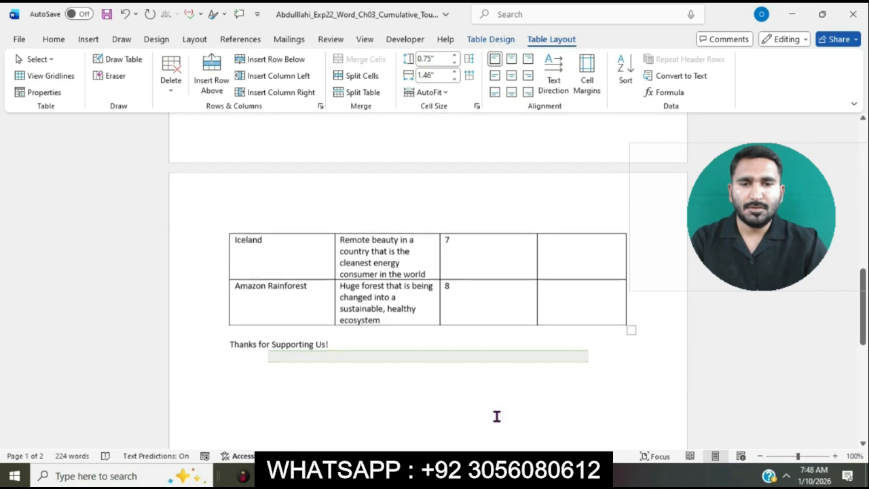
mouse_move(525, 475)
click(486, 422)
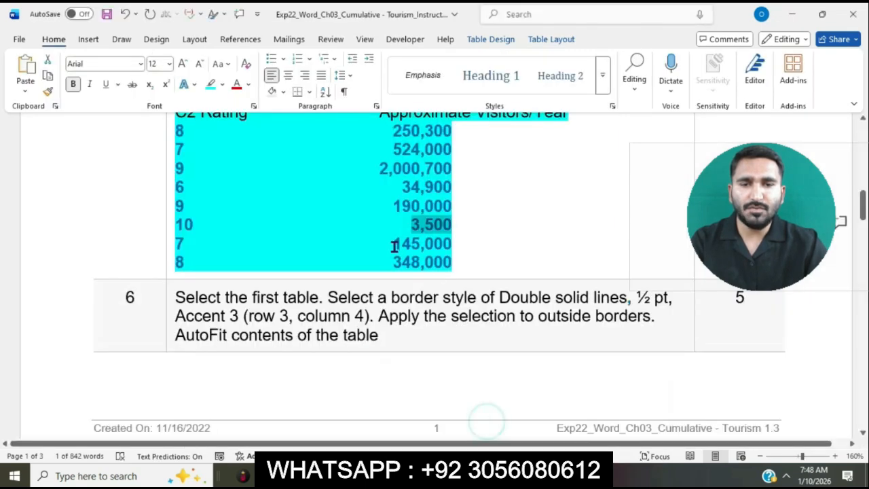
drag(395, 245, 439, 243)
key(ctrl+c)
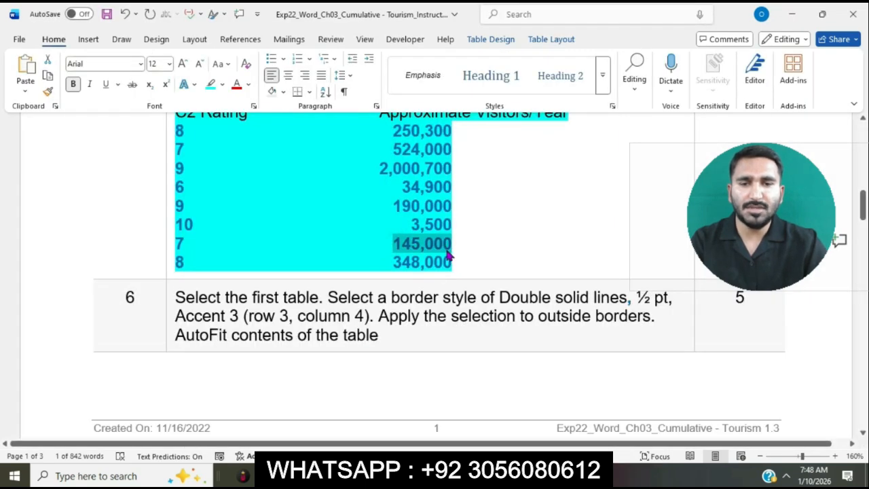
mouse_move(524, 475)
click(578, 438)
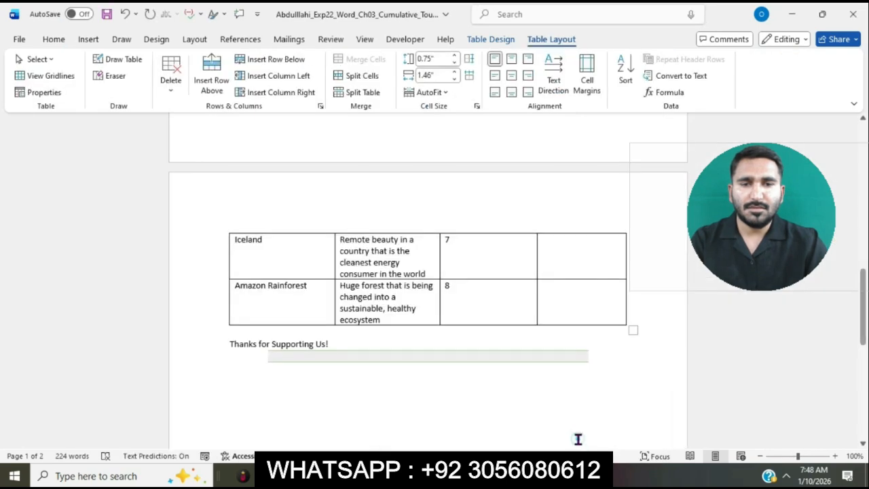
click(564, 268)
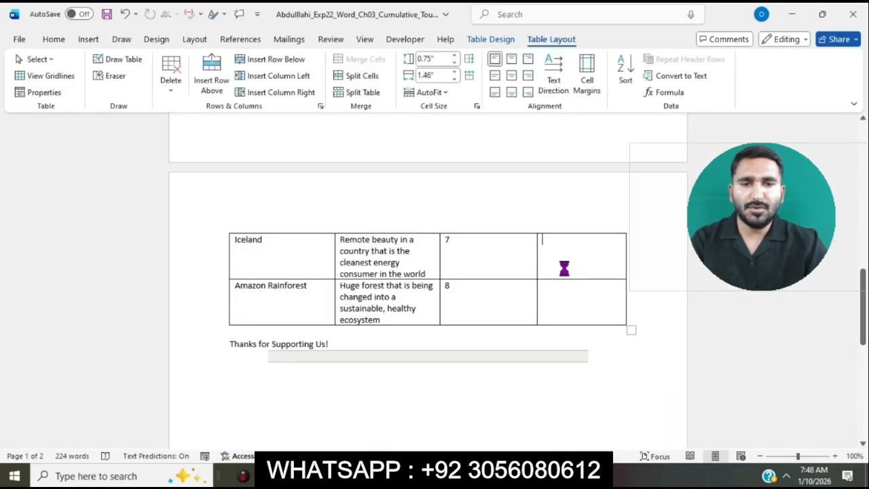
key(ctrl+v)
click(606, 256)
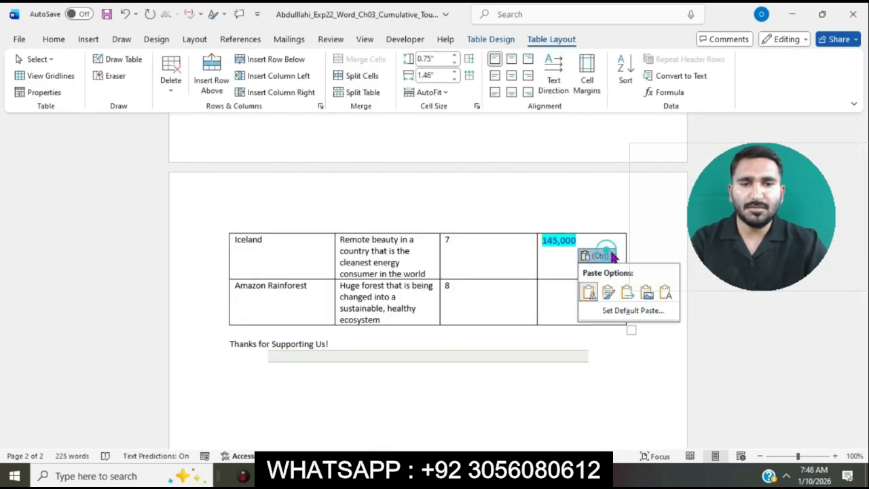
click(666, 292)
- Copy 348,000 from the step 5 data list and paste it as text only into Amazon Rainforest's Approximate Visitors/Year cell
mouse_move(524, 475)
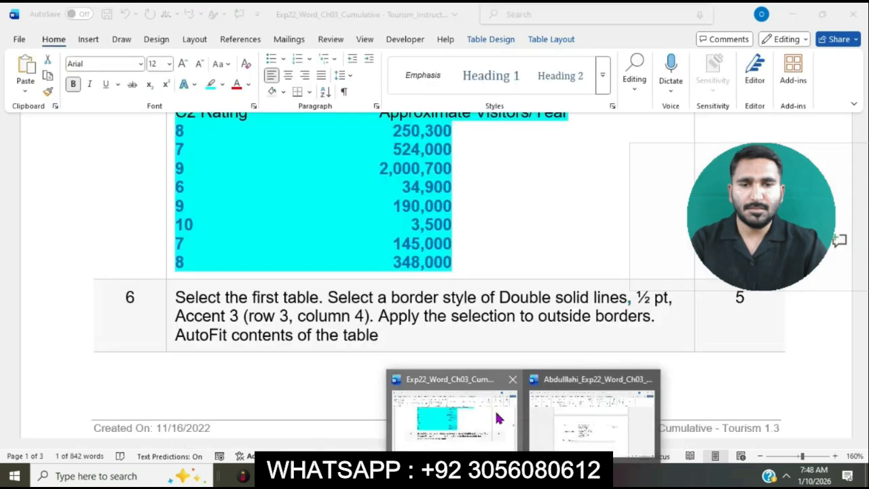
click(499, 419)
drag(395, 262, 430, 262)
key(ctrl+c)
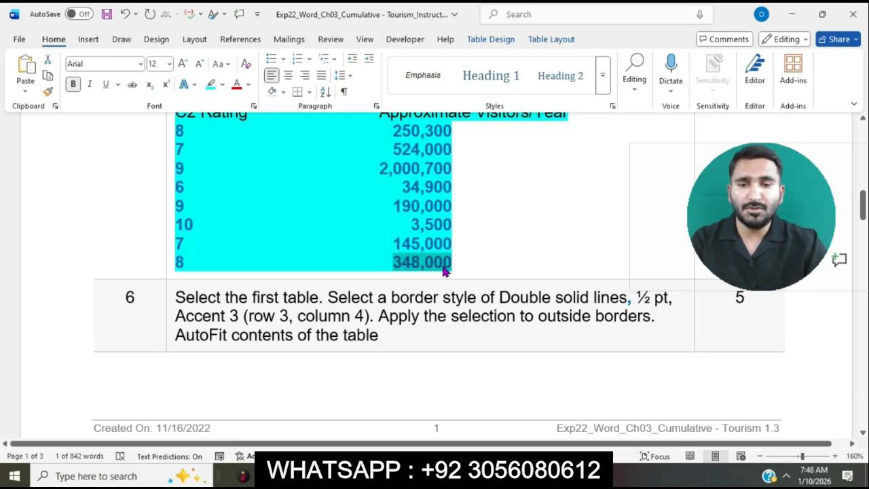
click(569, 435)
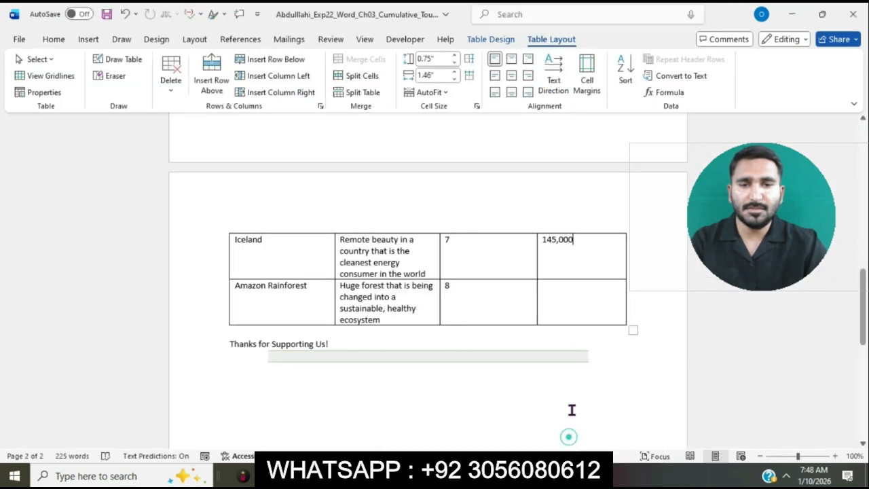
click(577, 303)
key(ctrl+v)
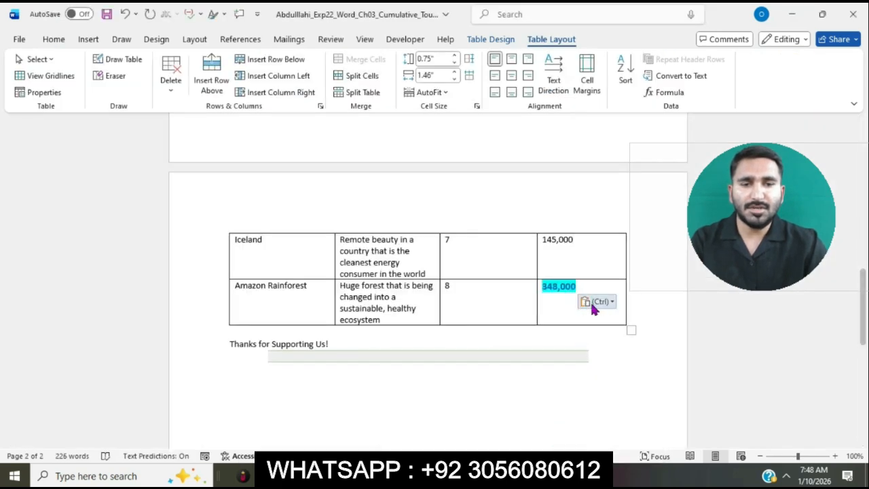
click(589, 305)
click(665, 338)
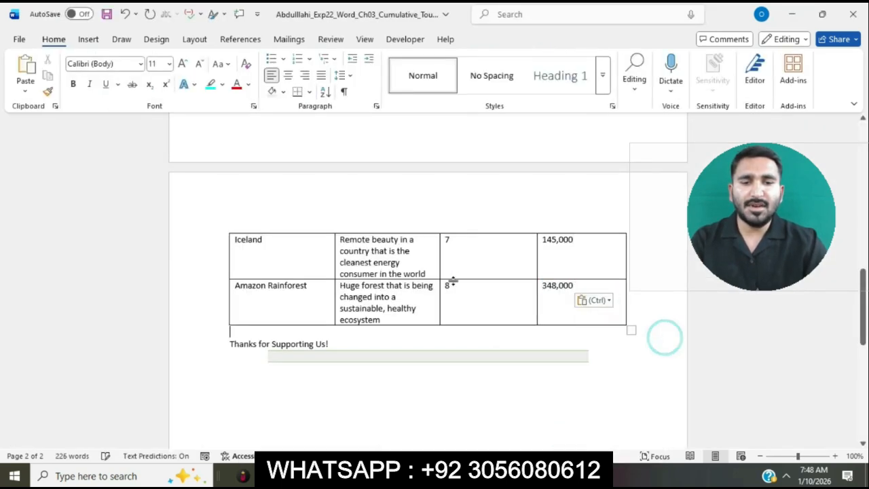
- Highlight the step 6 instruction about the first table's border style in turquoise in the instructions document
scroll(454, 281, down, 1)
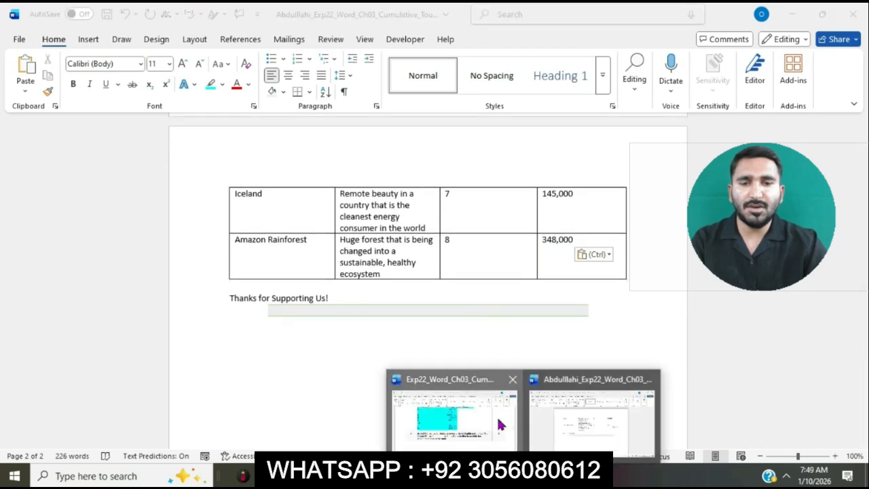
click(499, 425)
scroll(496, 274, down, 3)
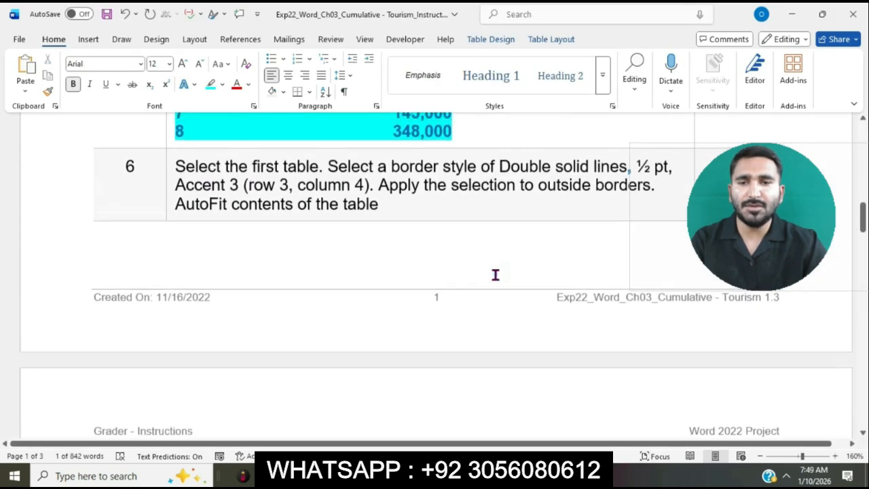
click(167, 171)
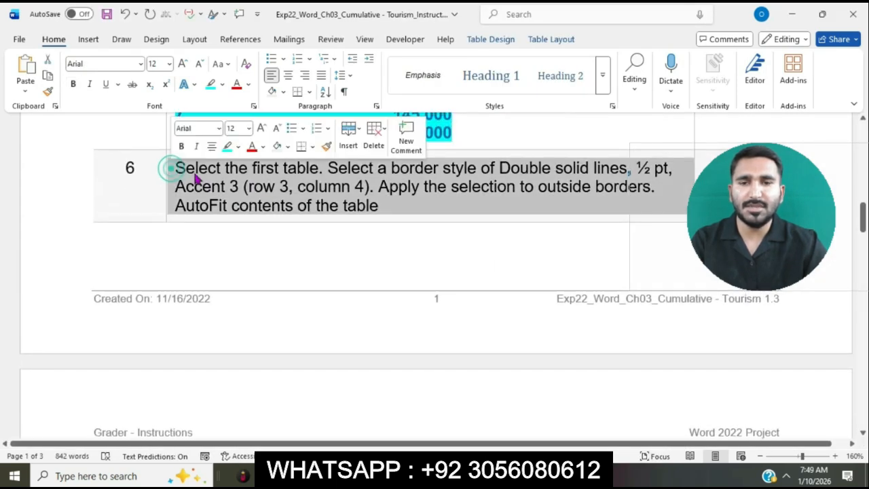
click(226, 146)
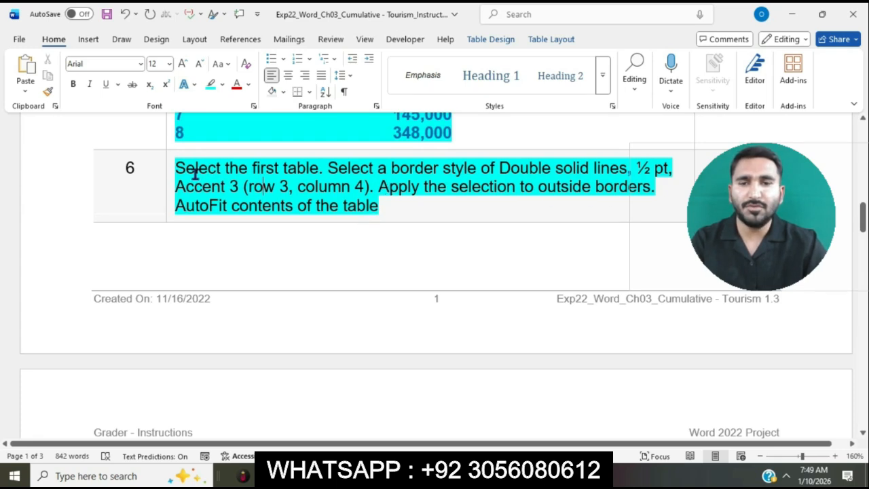
- Mark the "Select the first table" instruction in step 6, and select the entire Eco-Friendly World Destinations table in the project document
drag(179, 168, 318, 170)
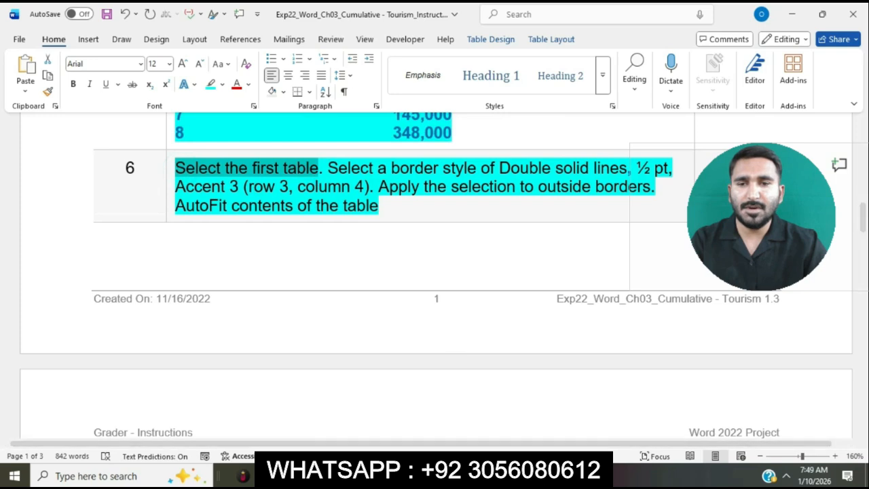
mouse_move(523, 475)
click(579, 443)
scroll(495, 279, up, 5)
scroll(495, 279, up, 5)
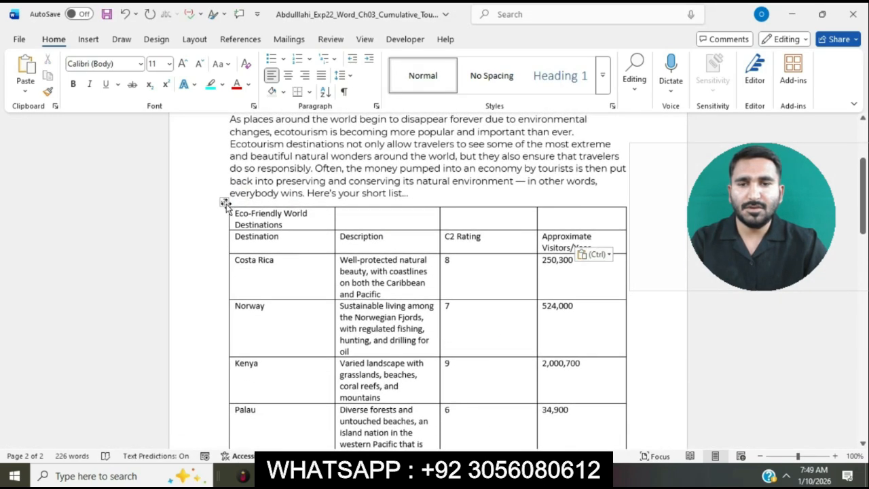
click(224, 202)
- Mark step 6's border style instruction, and choose the Double solid lines, ½ pt, Accent 3 border style for the project document's first table
mouse_move(522, 476)
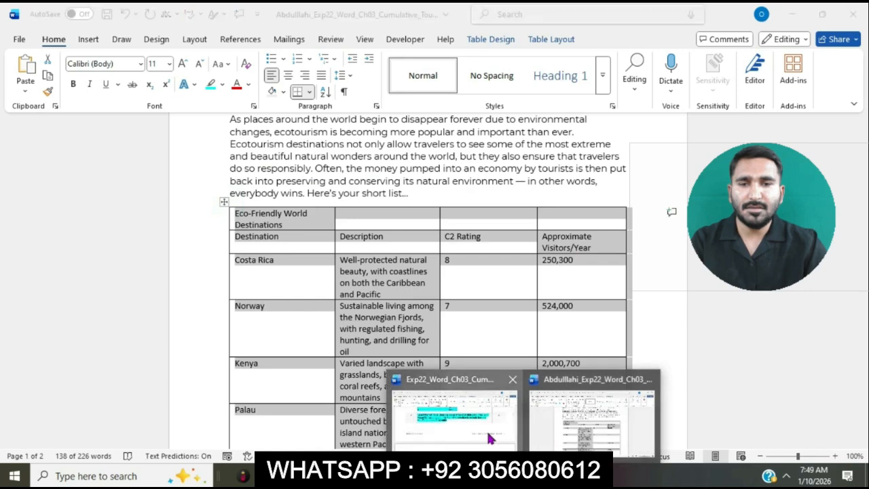
click(488, 428)
drag(329, 168, 377, 187)
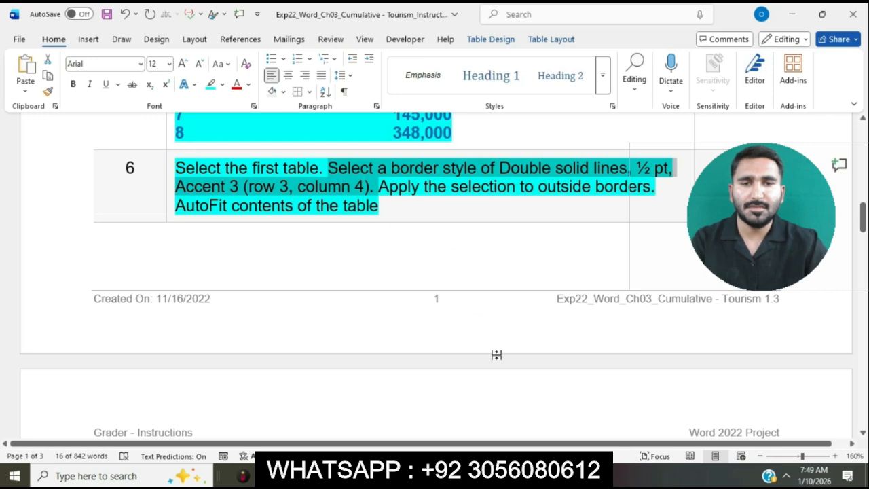
mouse_move(510, 476)
click(570, 428)
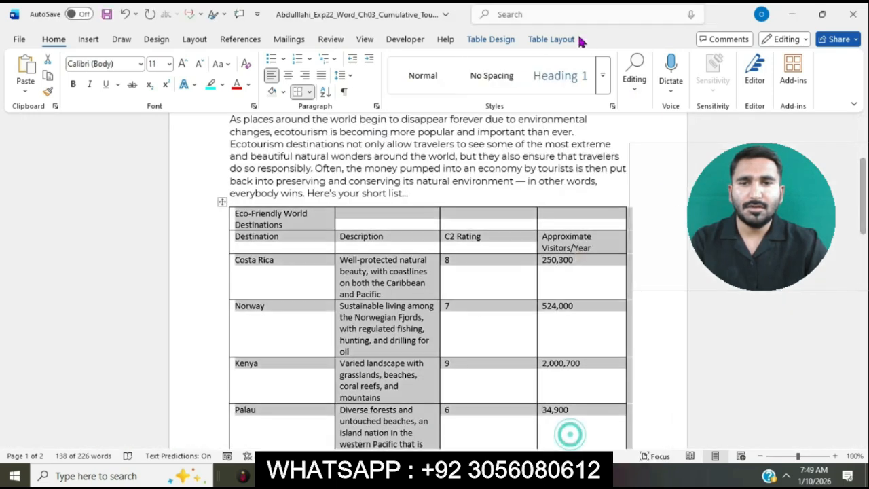
click(533, 40)
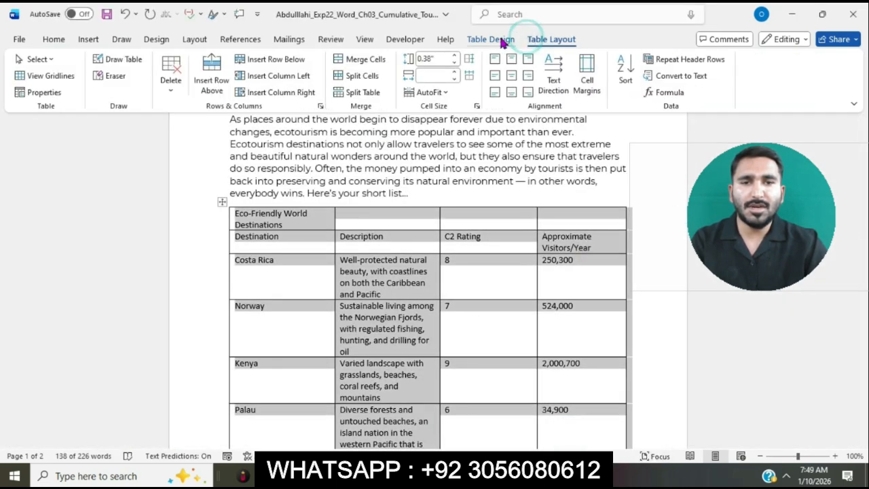
click(501, 39)
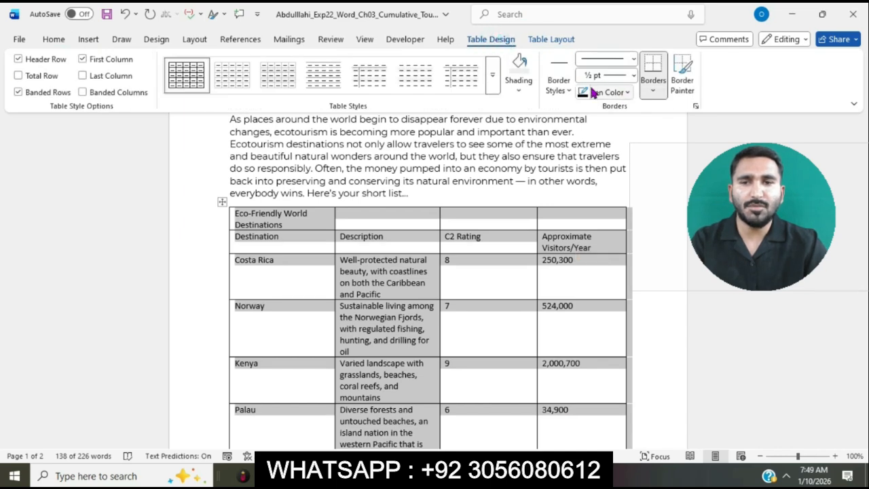
click(558, 84)
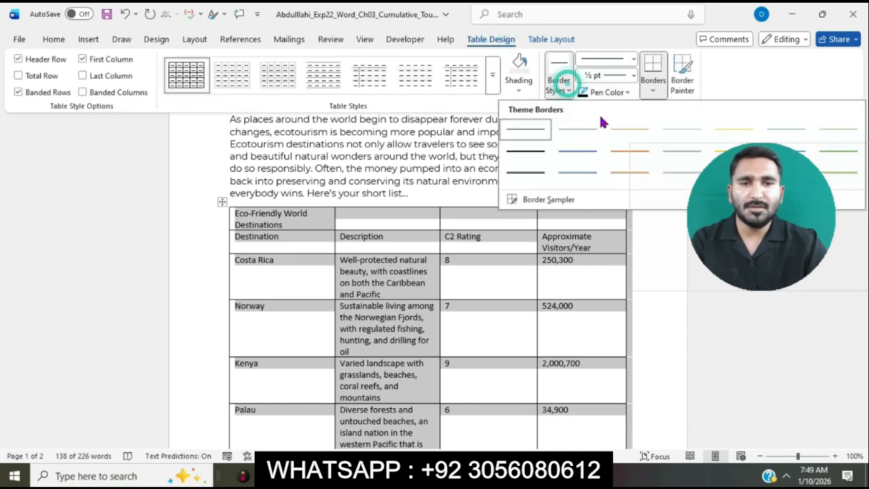
click(680, 175)
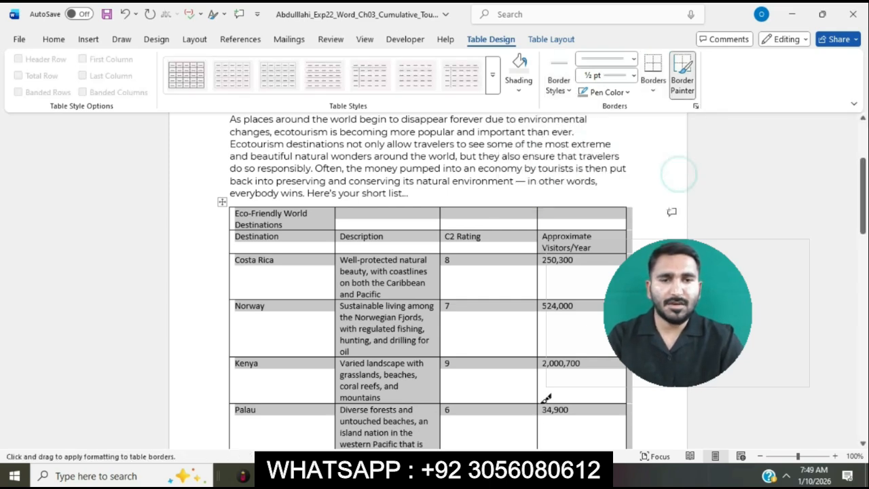
- Apply the chosen double-line style to the outside borders of the Eco-Friendly World Destinations table
mouse_move(480, 407)
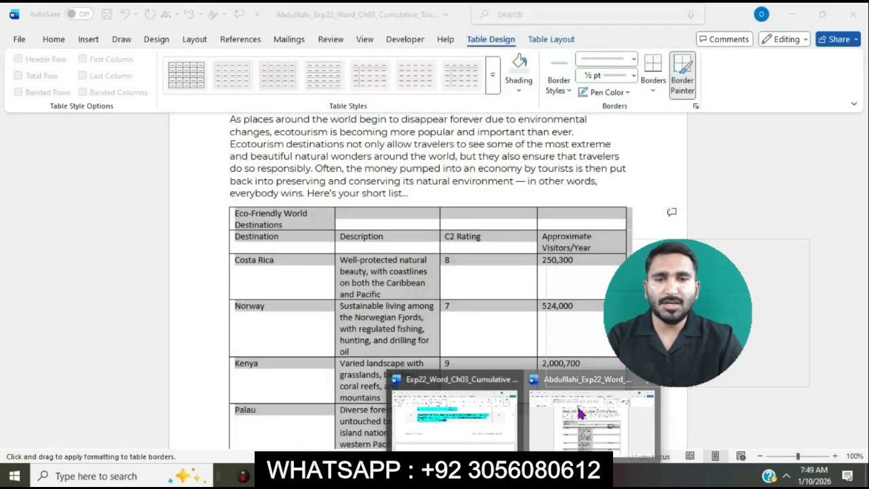
click(575, 403)
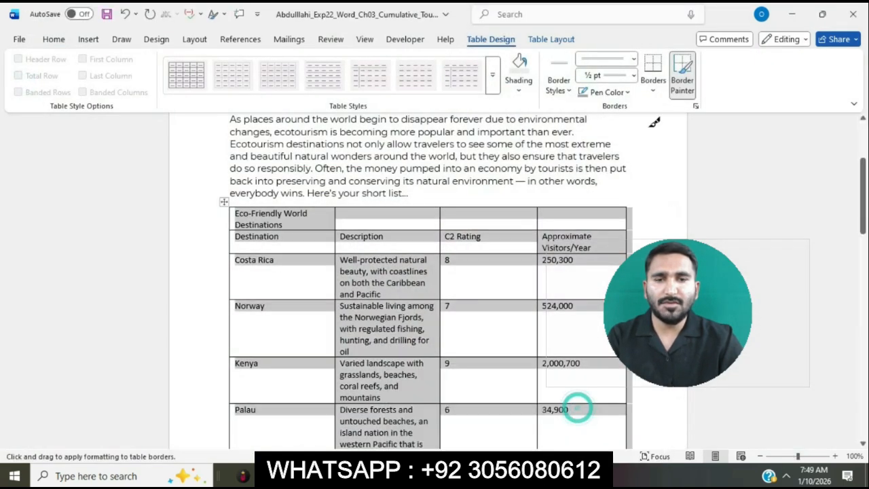
click(653, 90)
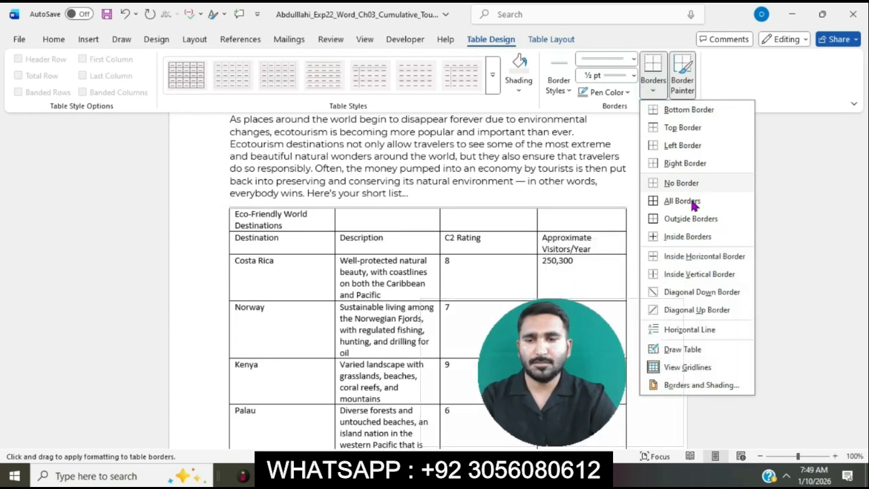
click(690, 218)
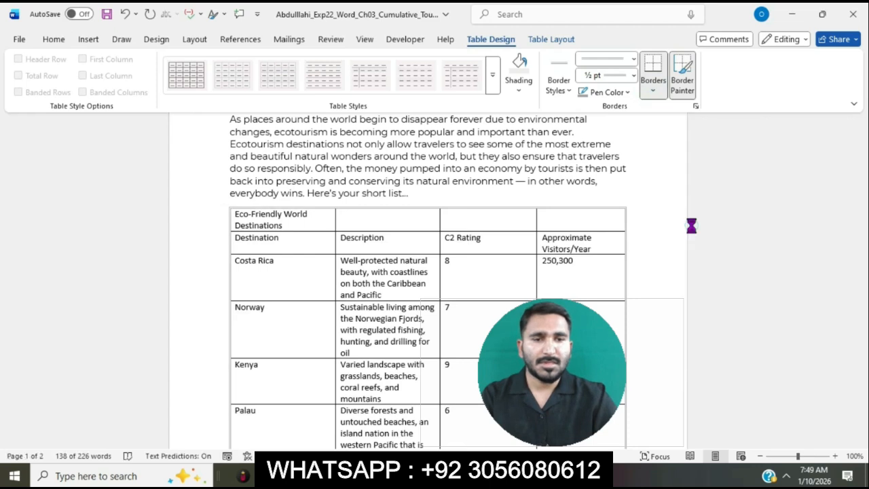
- AutoFit the Eco-Friendly World Destinations table to its contents and check the resized table
mouse_move(523, 476)
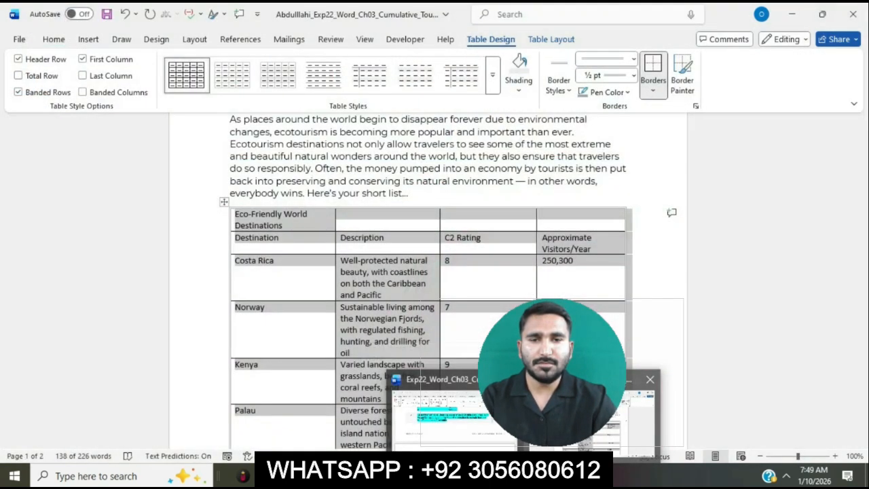
click(634, 400)
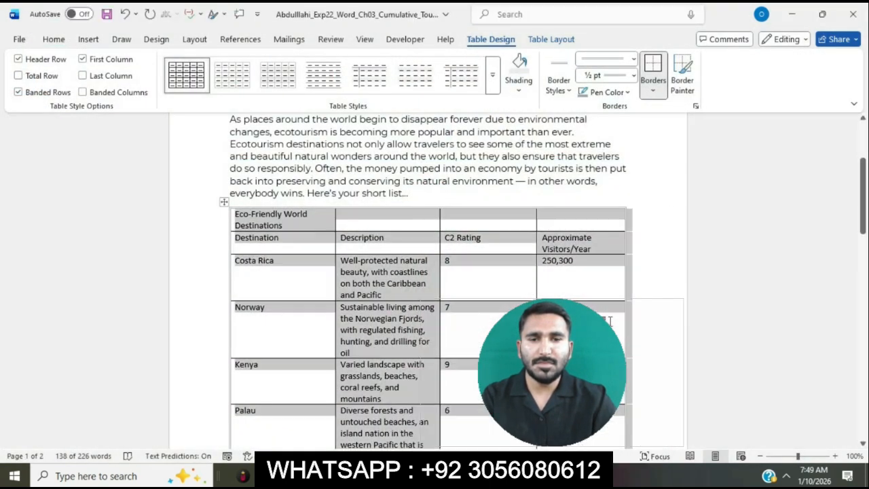
click(549, 39)
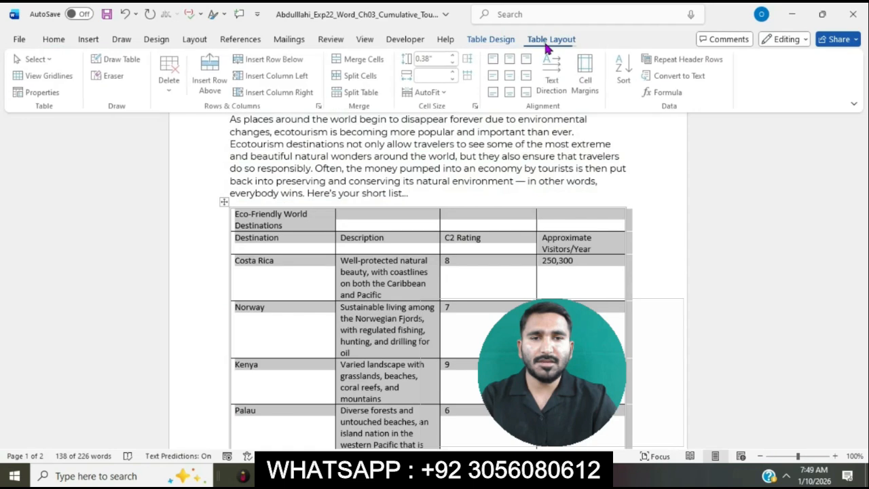
click(429, 93)
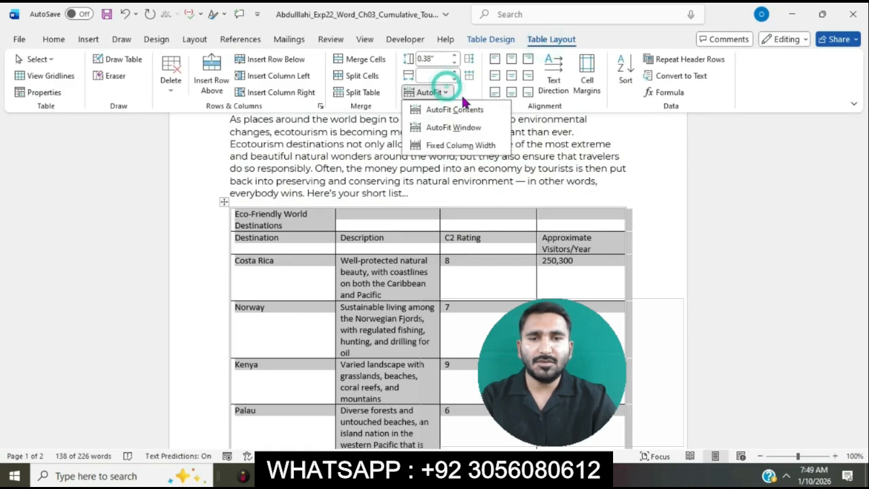
click(466, 110)
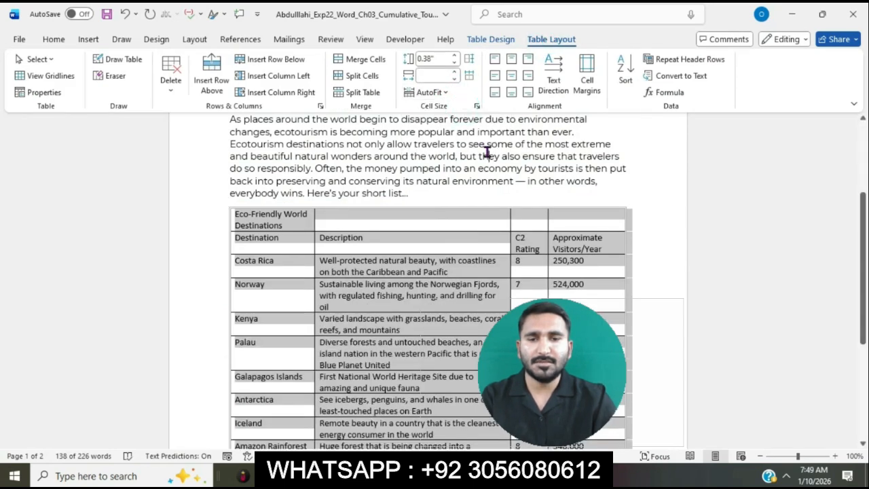
click(486, 153)
scroll(487, 153, down, 3)
scroll(486, 153, up, 3)
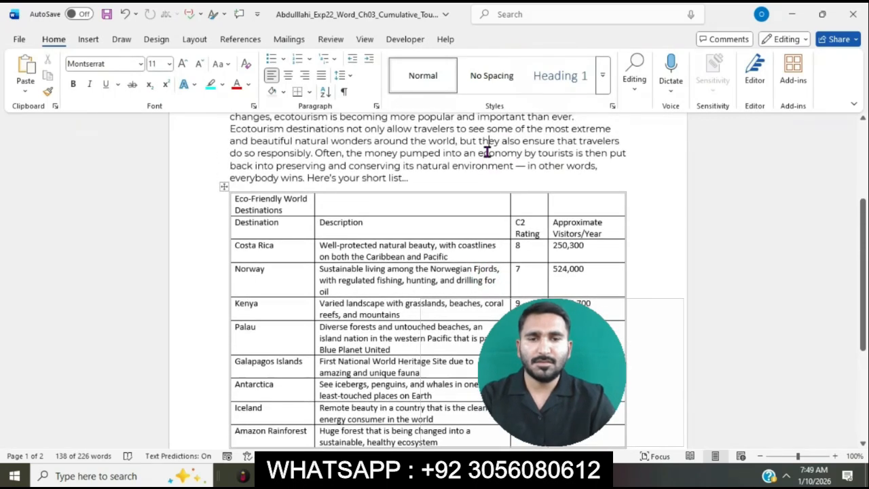
- Highlight the whole step 7 instruction in turquoise in the instructions document
mouse_move(526, 476)
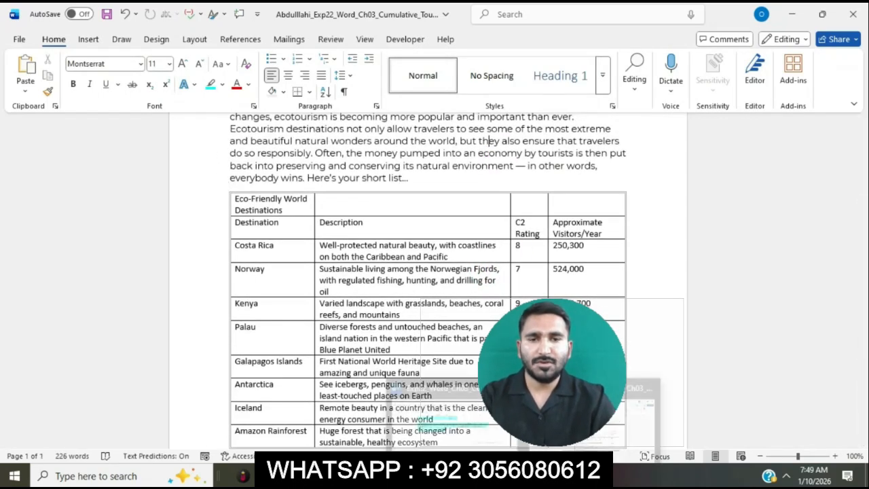
click(494, 426)
click(467, 249)
scroll(467, 249, down, 5)
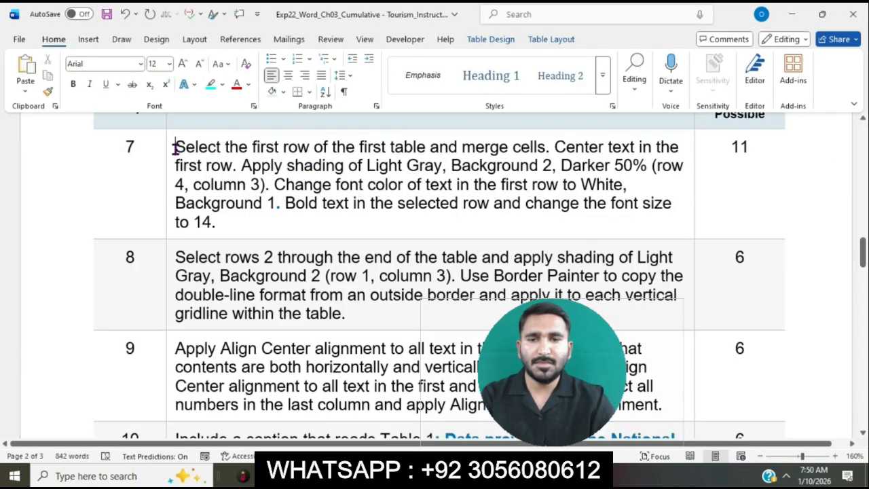
click(173, 147)
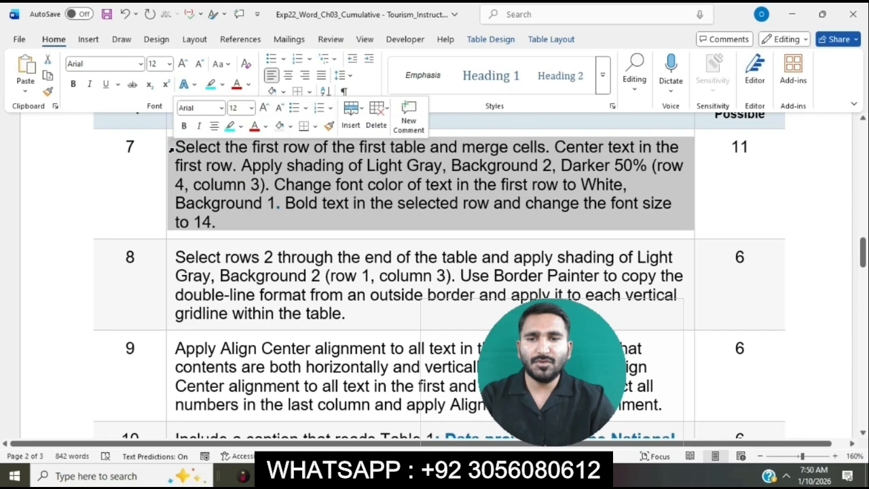
click(230, 127)
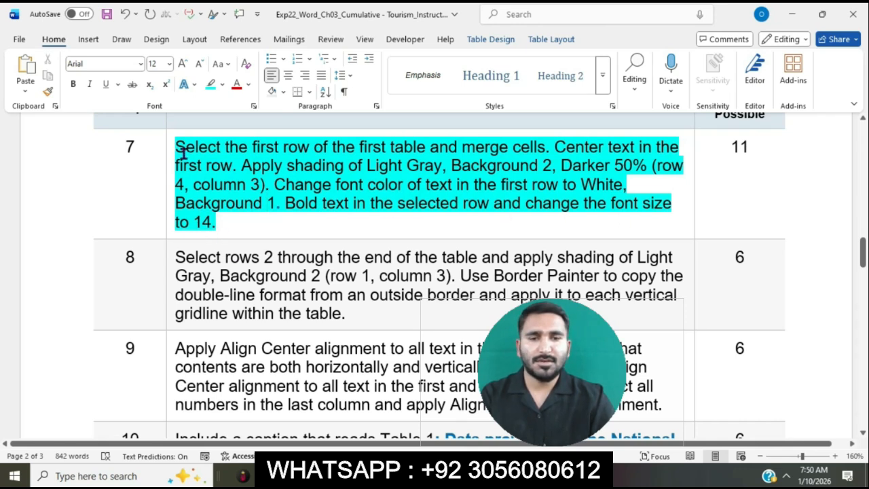
- Mark step 7's merge instruction, and merge all cells in the first row of the project document's first table
drag(177, 147, 536, 160)
mouse_move(523, 475)
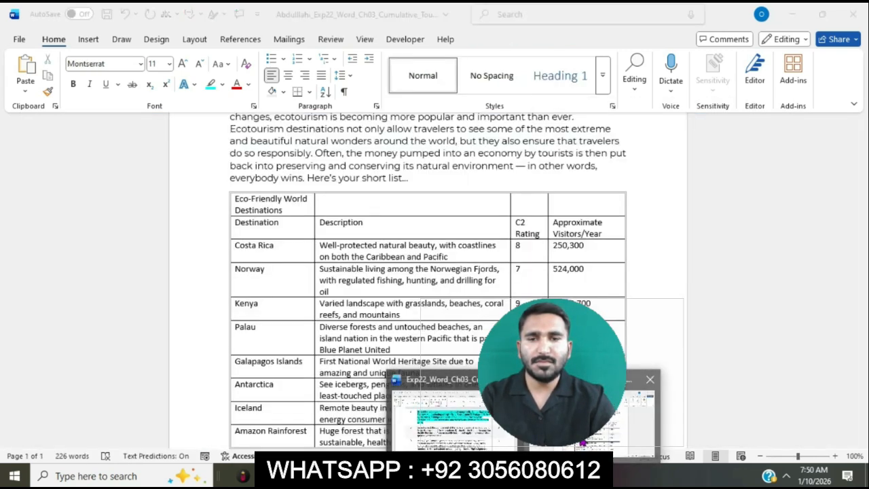
click(581, 444)
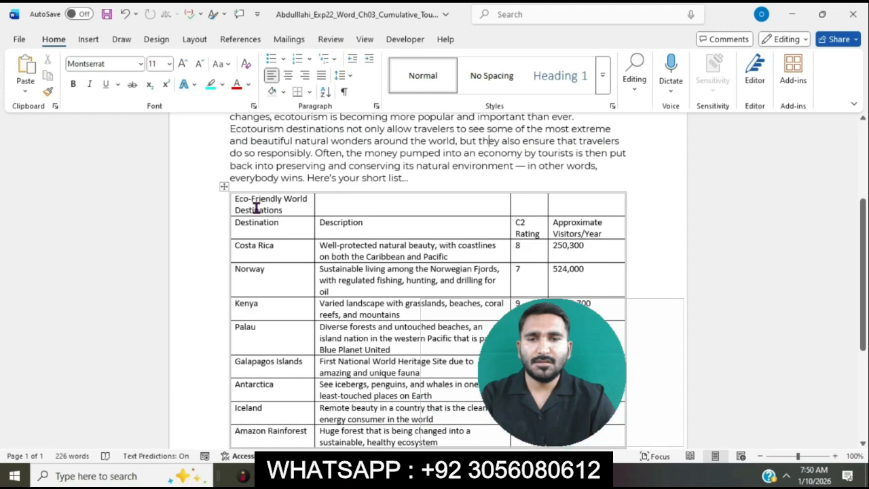
drag(258, 202, 561, 206)
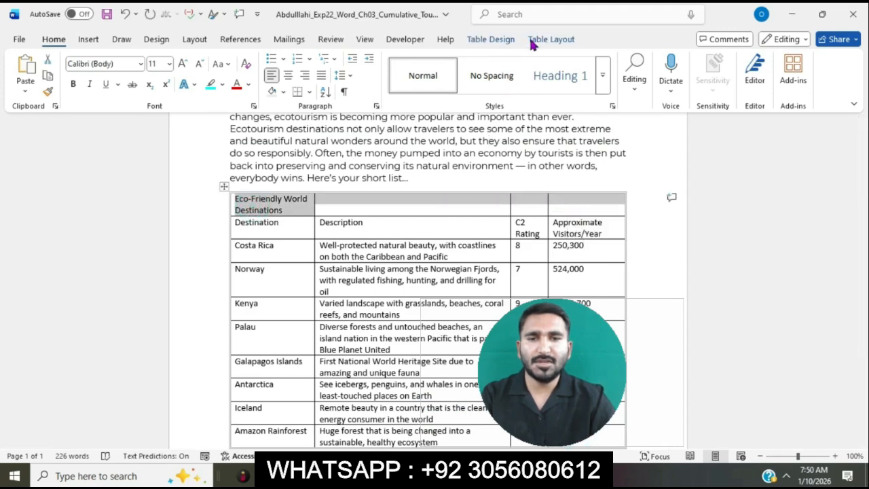
click(509, 39)
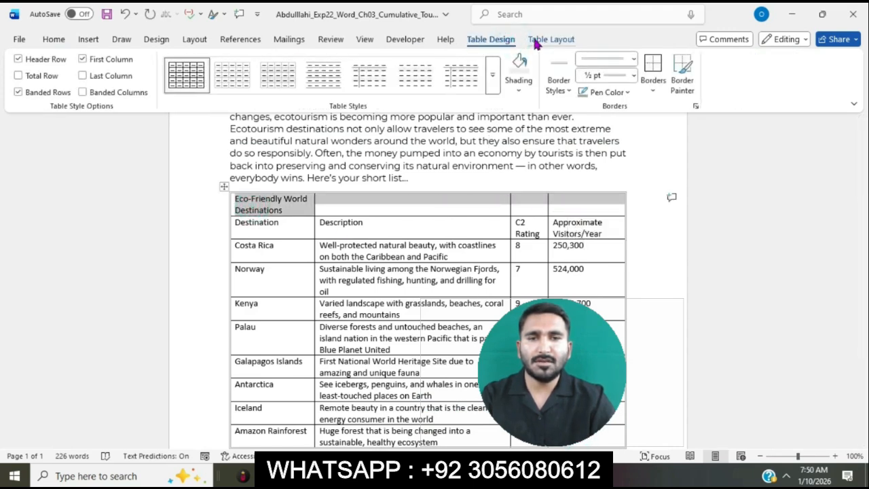
click(537, 41)
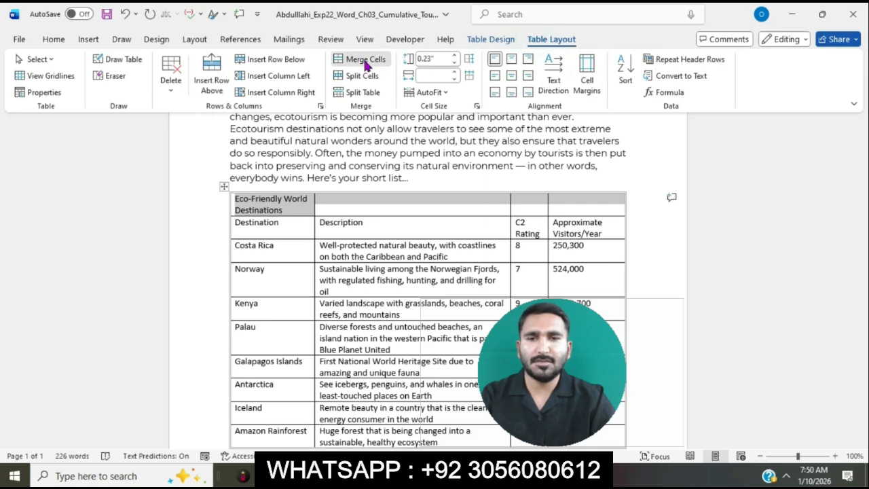
click(365, 60)
- Mark step 7's "Center text in the first row" instruction, and center the Eco-Friendly World Destinations title in the merged row
mouse_move(523, 476)
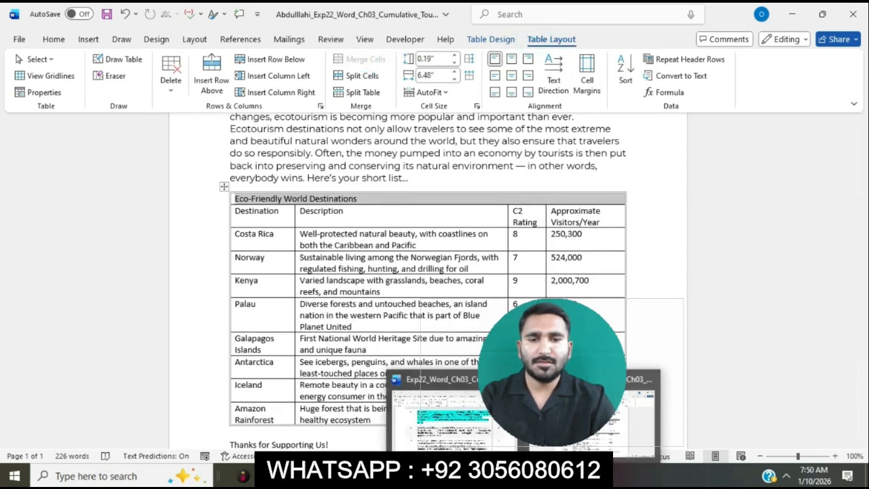
click(445, 407)
click(609, 146)
drag(555, 147, 226, 163)
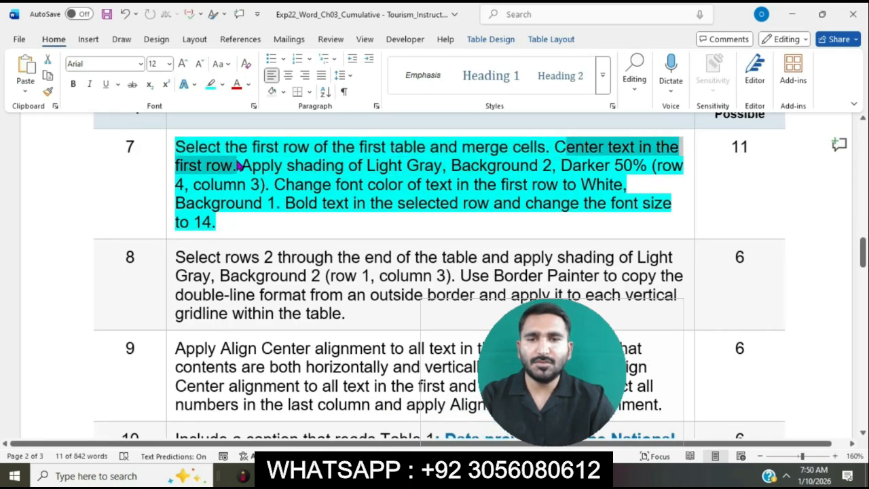
mouse_move(522, 475)
click(588, 420)
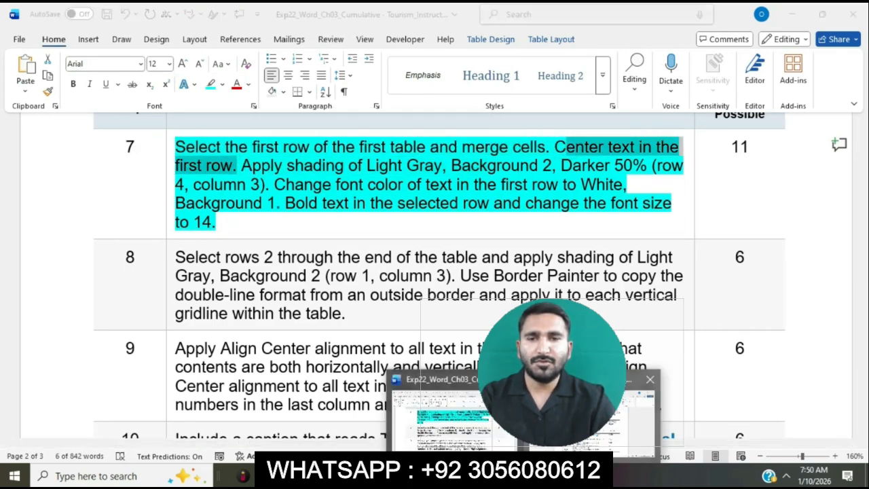
click(60, 41)
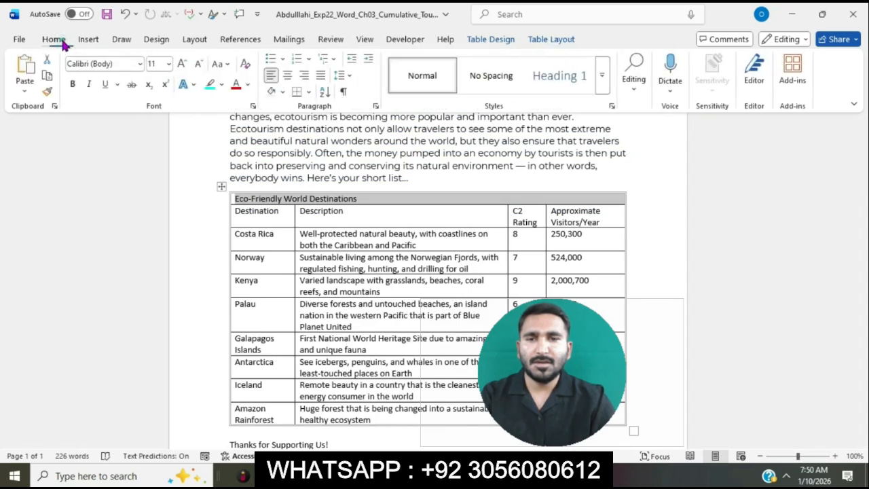
click(289, 75)
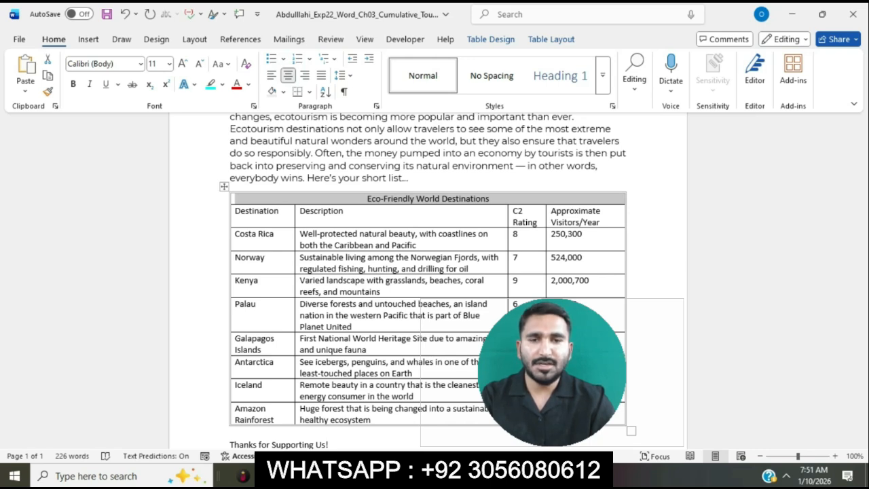
- Mark step 7's shading instruction, and shade the project table's first row Light Gray, Background 2, Darker 50%
mouse_move(522, 475)
click(492, 425)
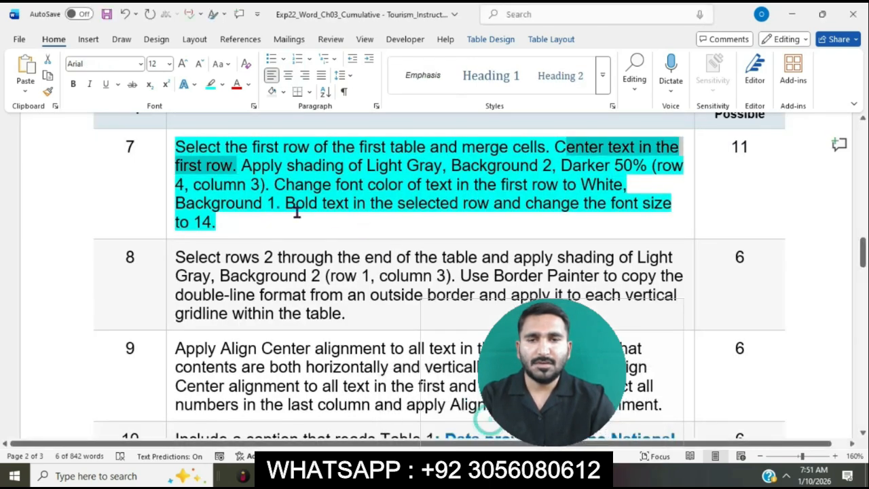
drag(243, 166, 646, 166)
mouse_move(524, 475)
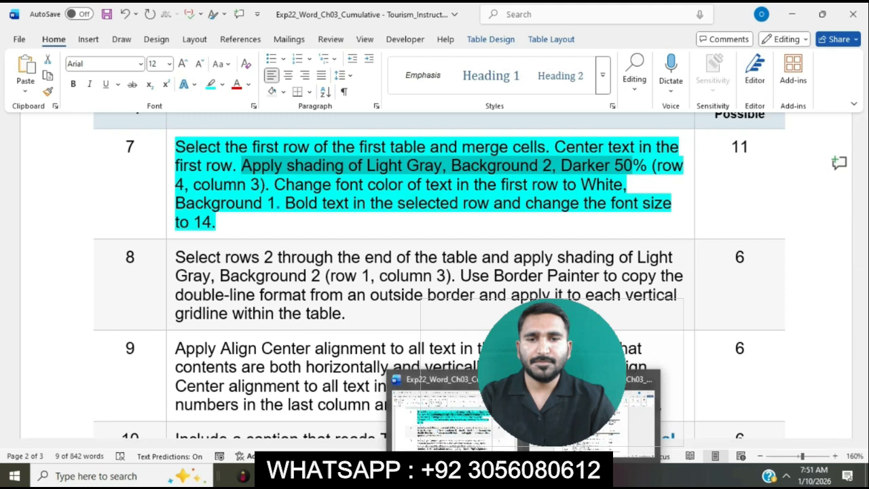
click(599, 416)
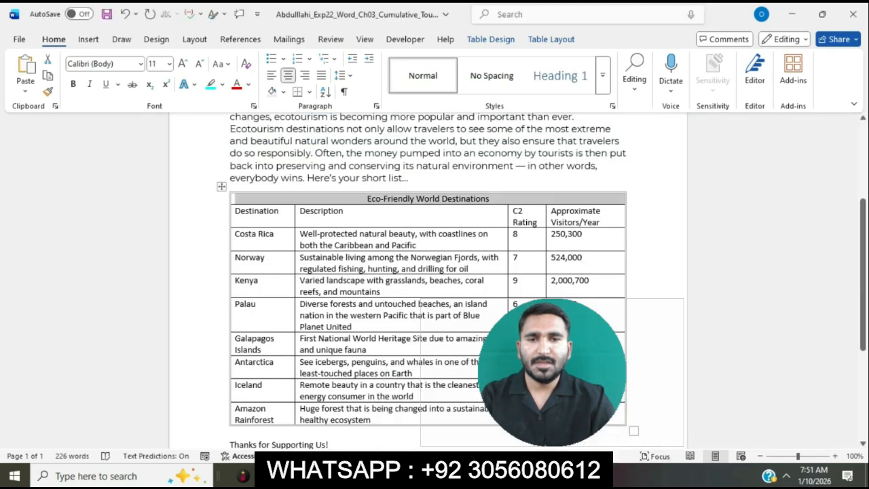
click(548, 41)
click(502, 41)
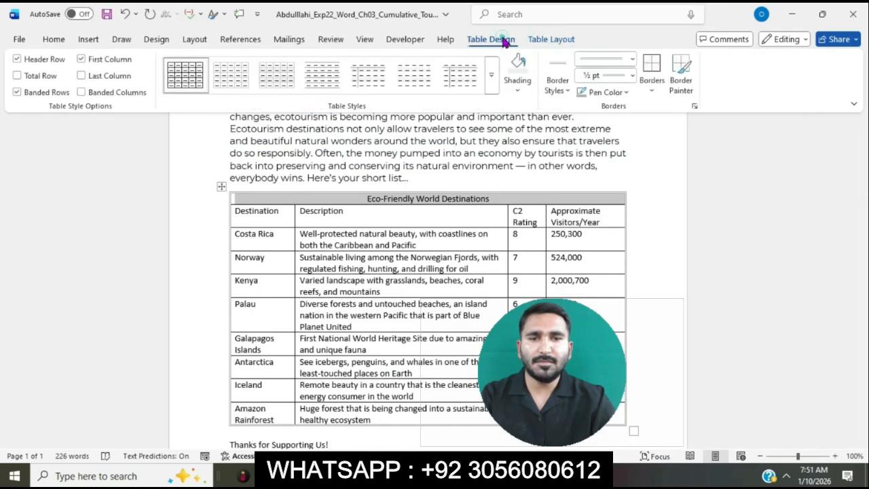
click(524, 90)
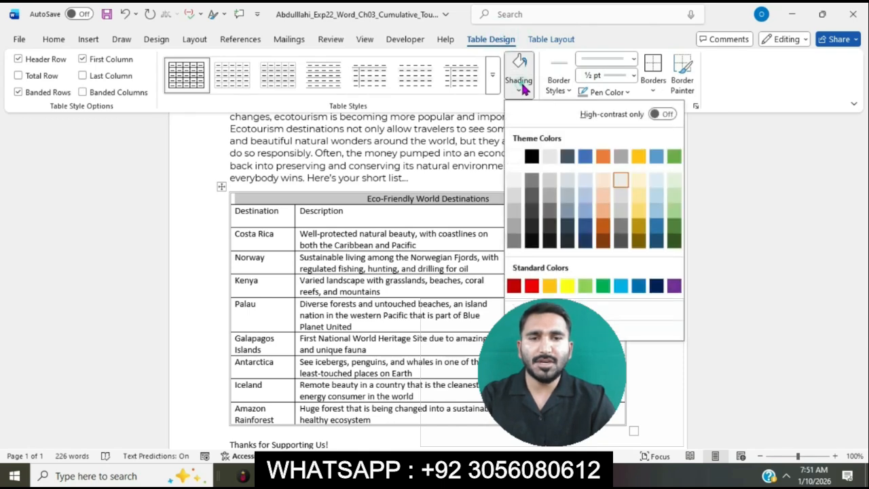
click(553, 216)
- Mark step 7's font color instruction, and set the table's title row text to White, Background 1
mouse_move(523, 475)
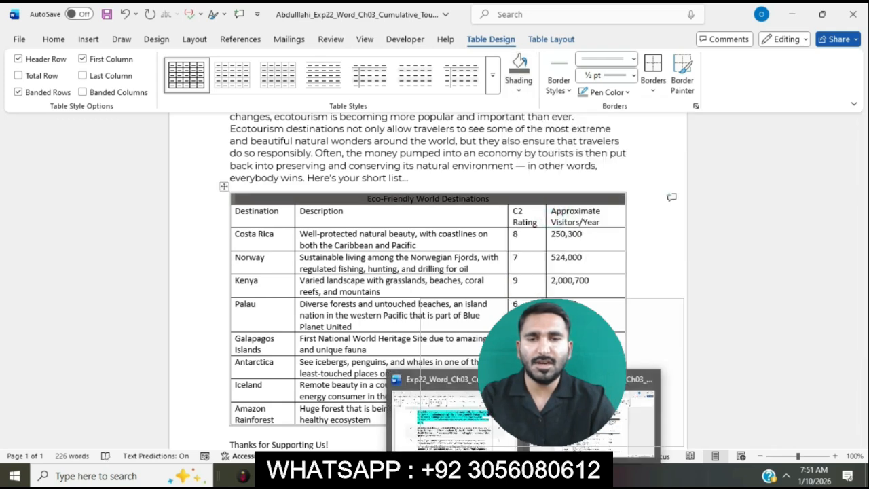
click(453, 422)
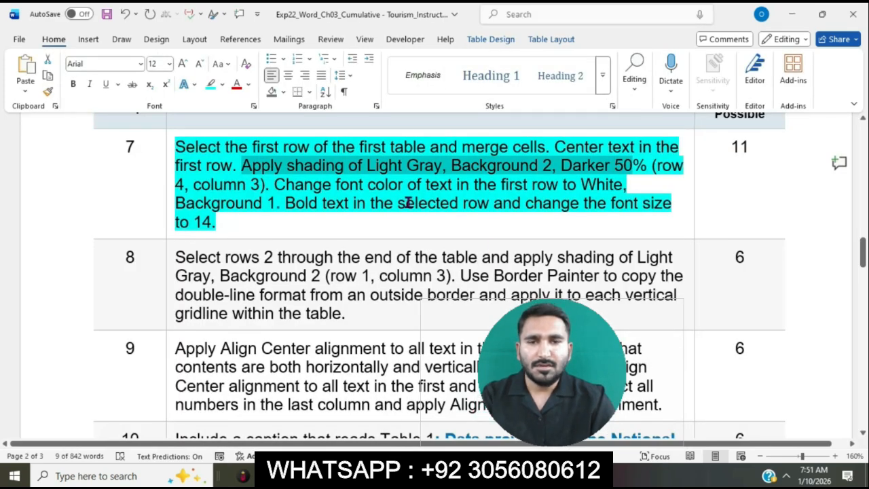
drag(275, 185, 519, 186)
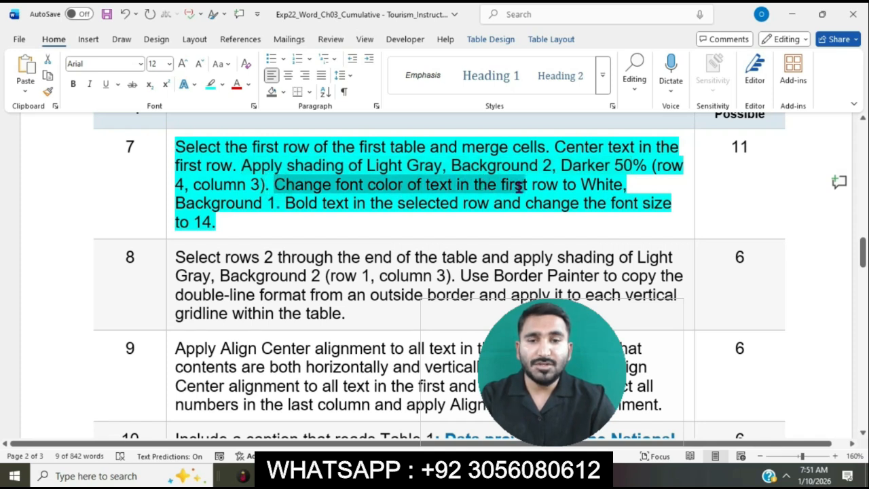
drag(519, 186, 280, 204)
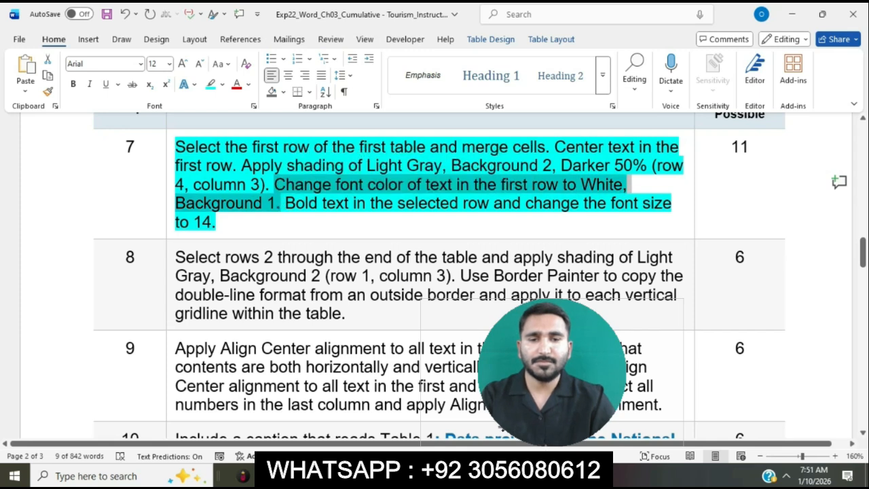
mouse_move(524, 475)
click(595, 415)
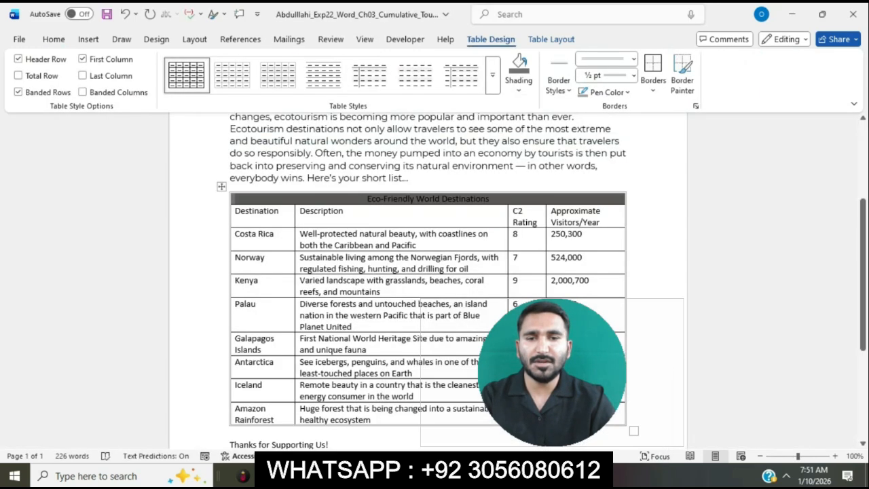
click(51, 42)
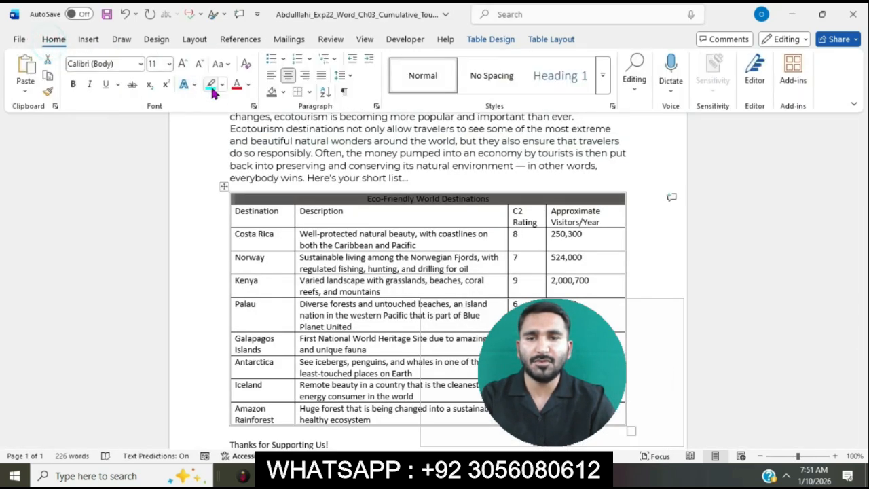
click(248, 86)
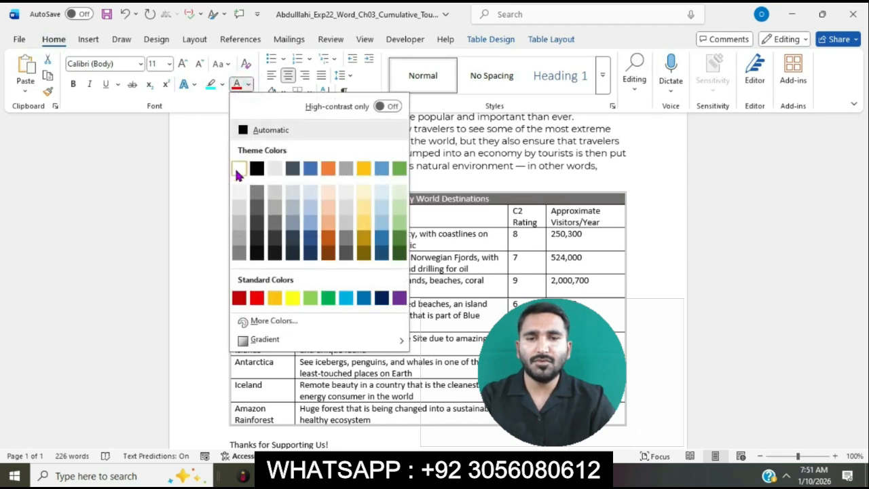
click(237, 169)
- Mark step 7's bold and font size instruction, and bold the Eco-Friendly World Destinations title
mouse_move(525, 475)
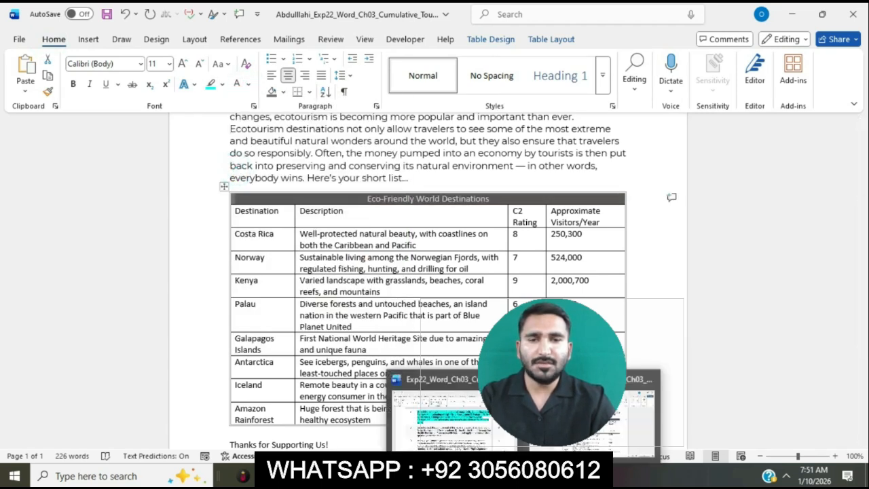
click(453, 411)
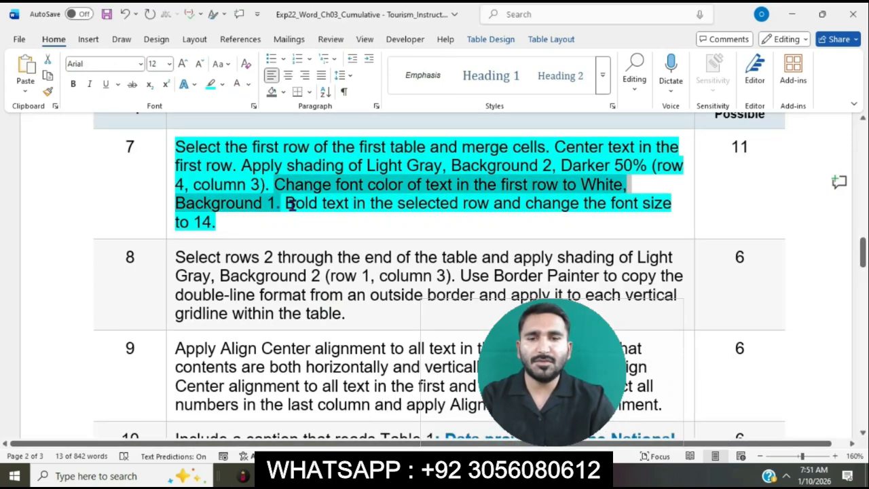
drag(285, 203, 642, 219)
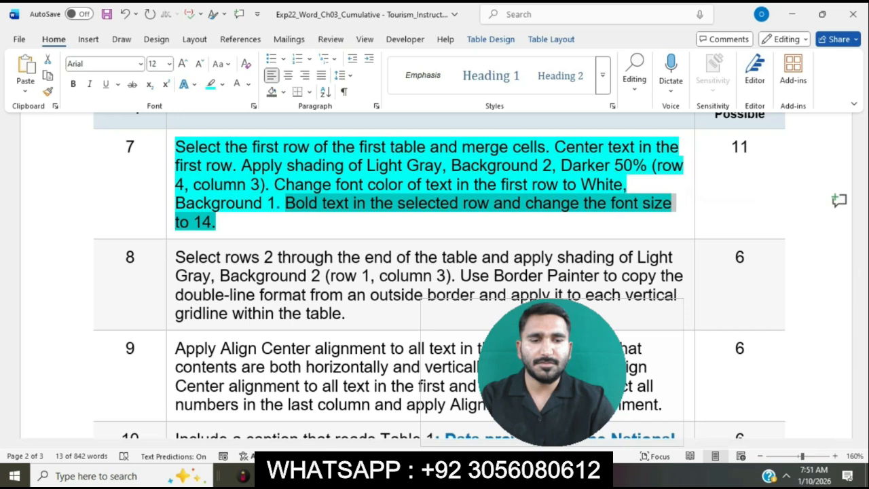
mouse_move(524, 475)
click(592, 417)
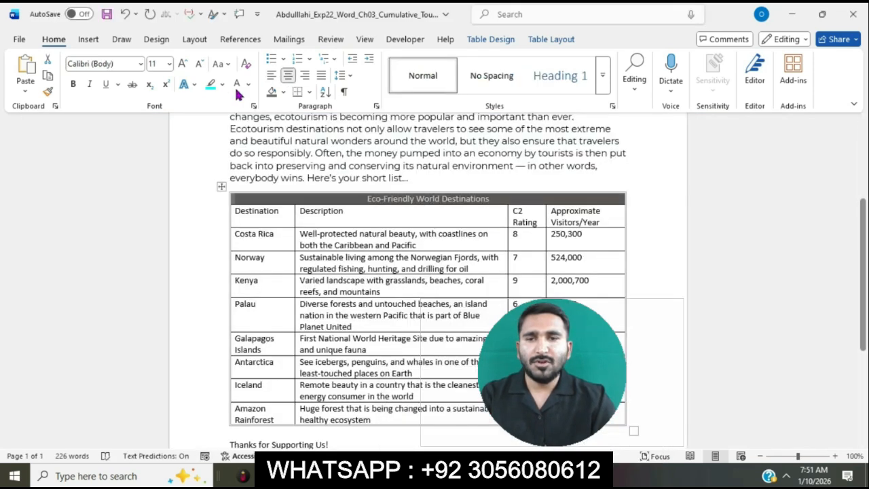
click(73, 85)
- Recheck step 7's font size instruction, set the table title's font size to 14, and deselect the row
click(170, 64)
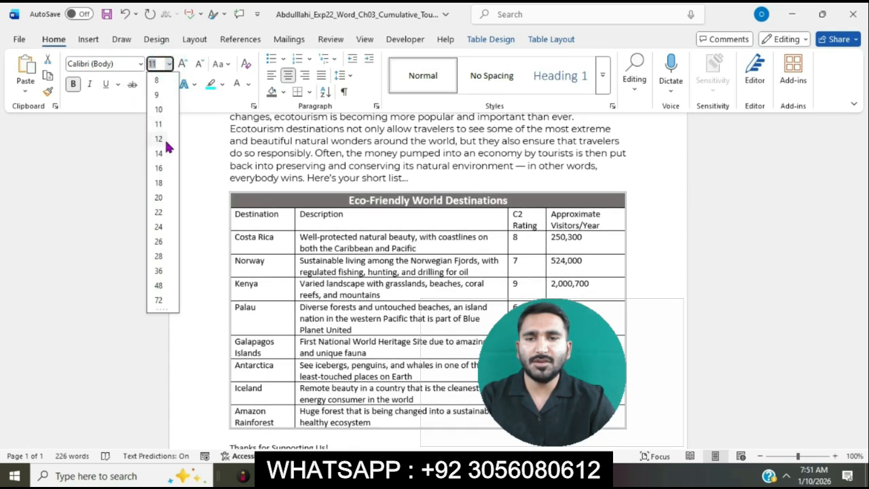
mouse_move(526, 475)
click(470, 409)
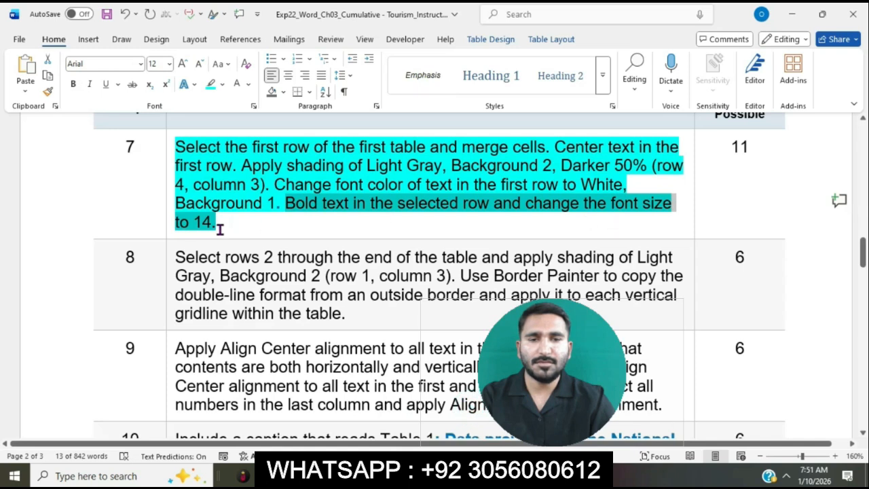
mouse_move(526, 475)
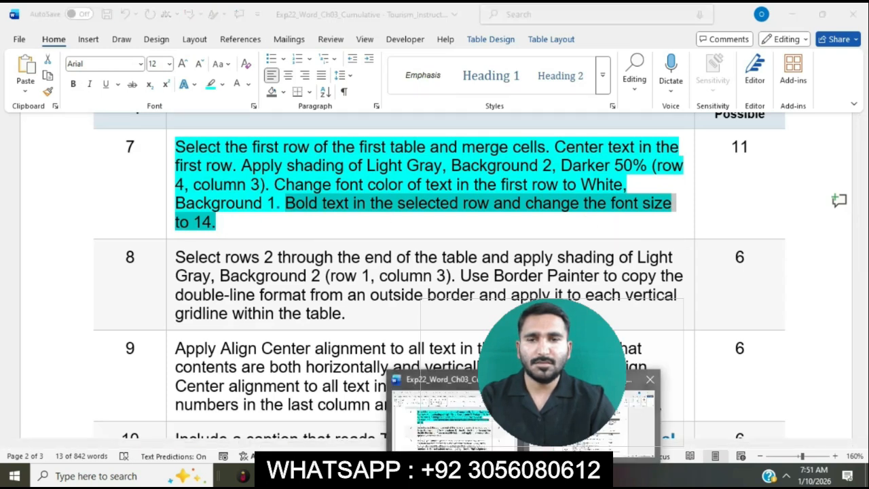
click(589, 409)
click(169, 64)
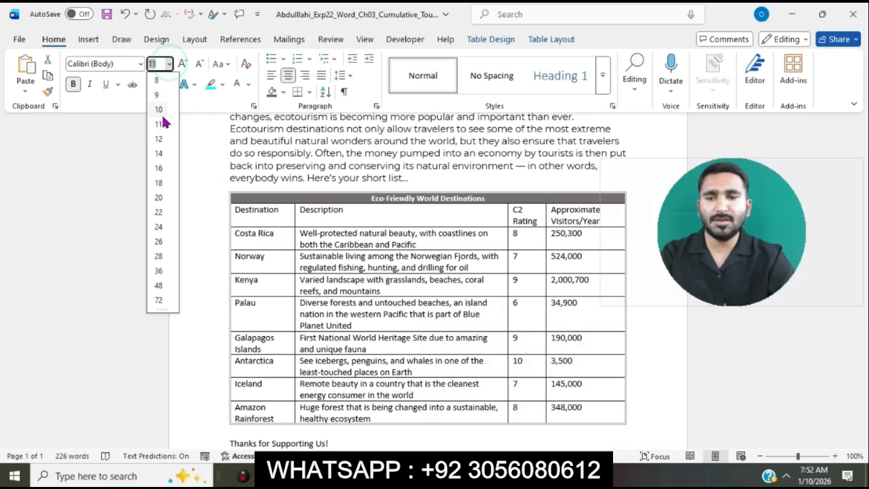
click(158, 153)
click(348, 165)
click(348, 164)
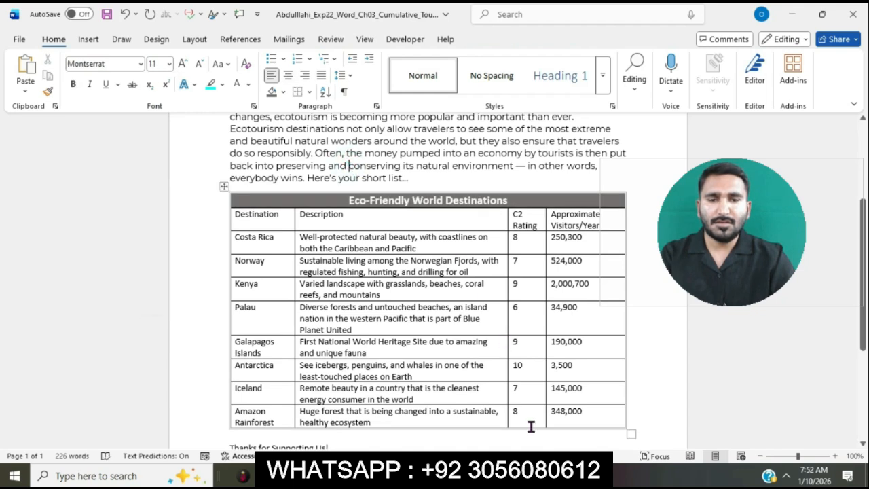
- Return to the instructions document and place the cursor in the step 8 instruction
click(441, 373)
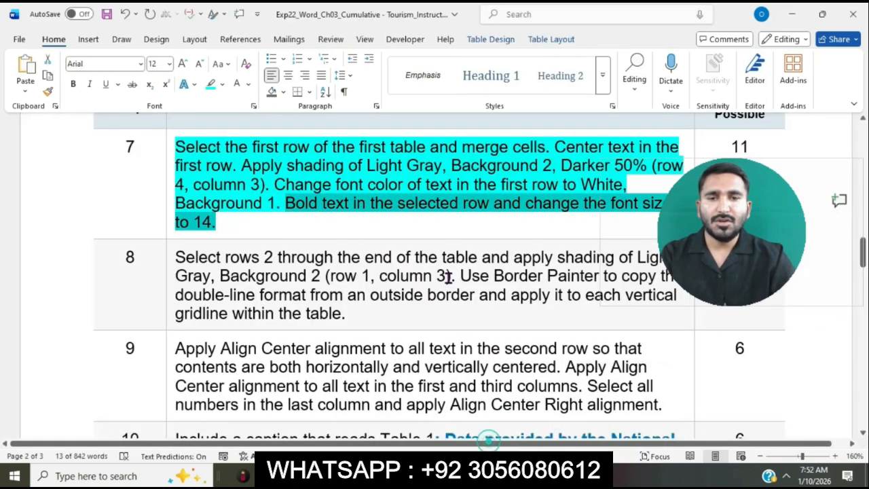
scroll(444, 257, down, 3)
click(260, 204)
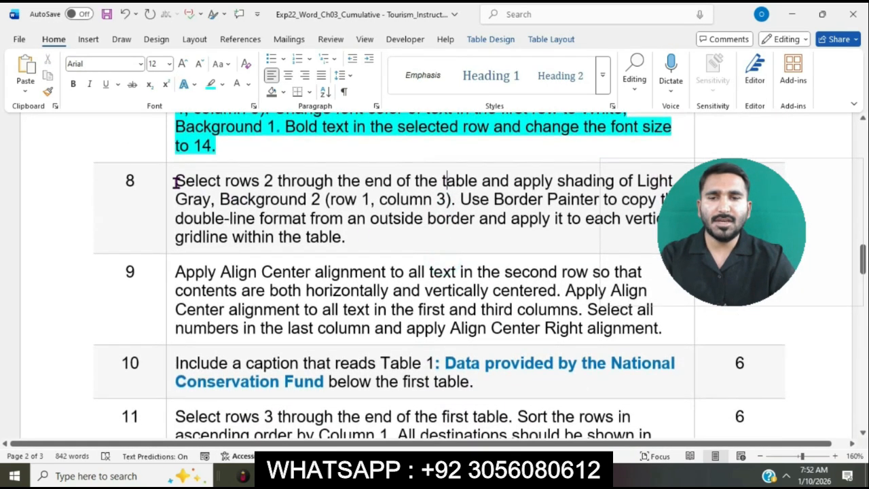